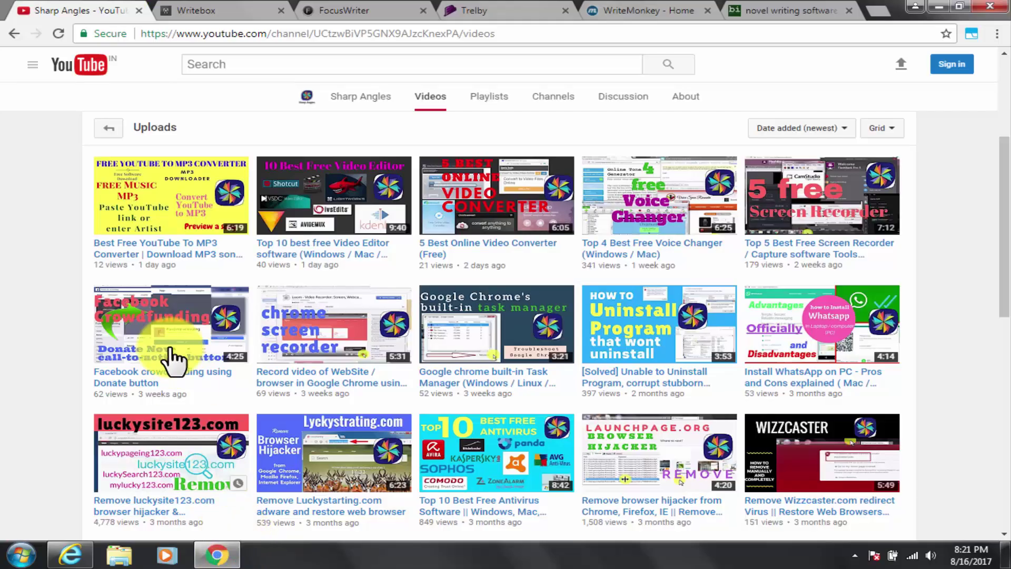
Look over the Sharp Angles YouTube channel page, then close its tab
{"action": "scroll", "coordinate": [425, 284], "scroll_direction": "up", "scroll_amount": 3}
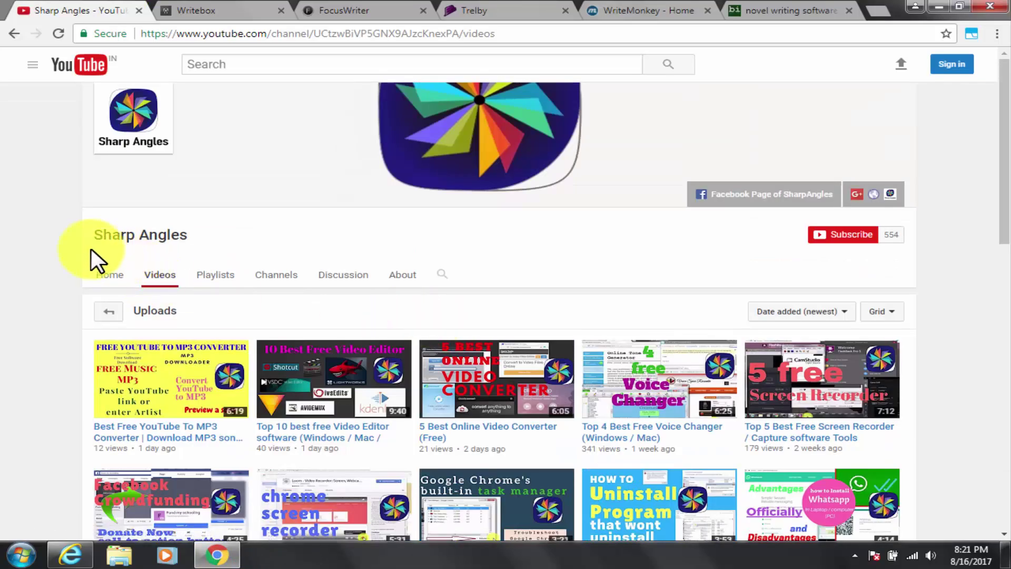
{"action": "left_click_drag", "start_coordinate": [73, 240], "coordinate": [279, 241]}
{"action": "left_click", "coordinate": [277, 239]}
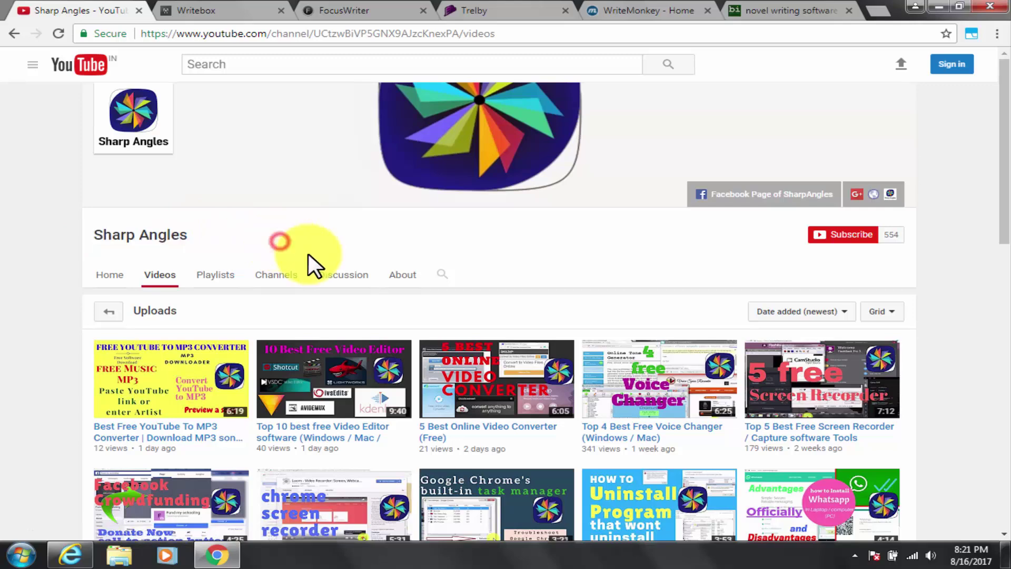
{"action": "scroll", "coordinate": [615, 315], "scroll_direction": "down", "scroll_amount": 5}
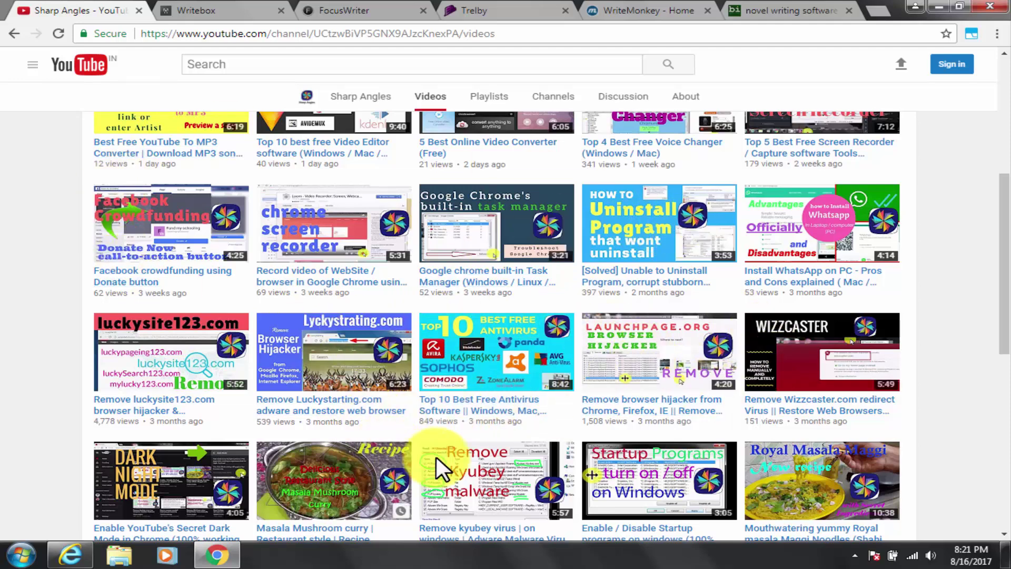
{"action": "scroll", "coordinate": [685, 427], "scroll_direction": "up", "scroll_amount": 4}
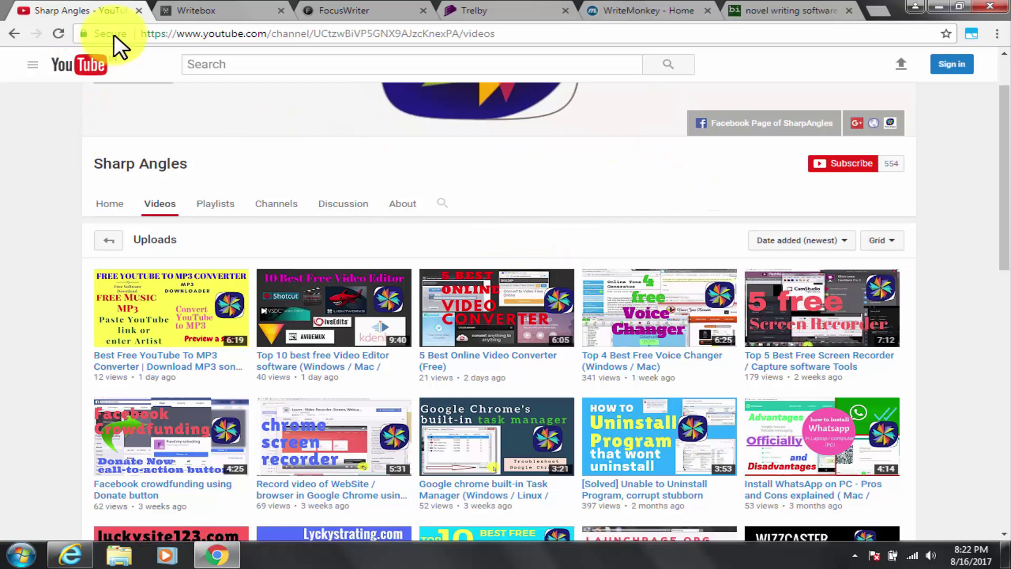
{"action": "left_click", "coordinate": [139, 10]}
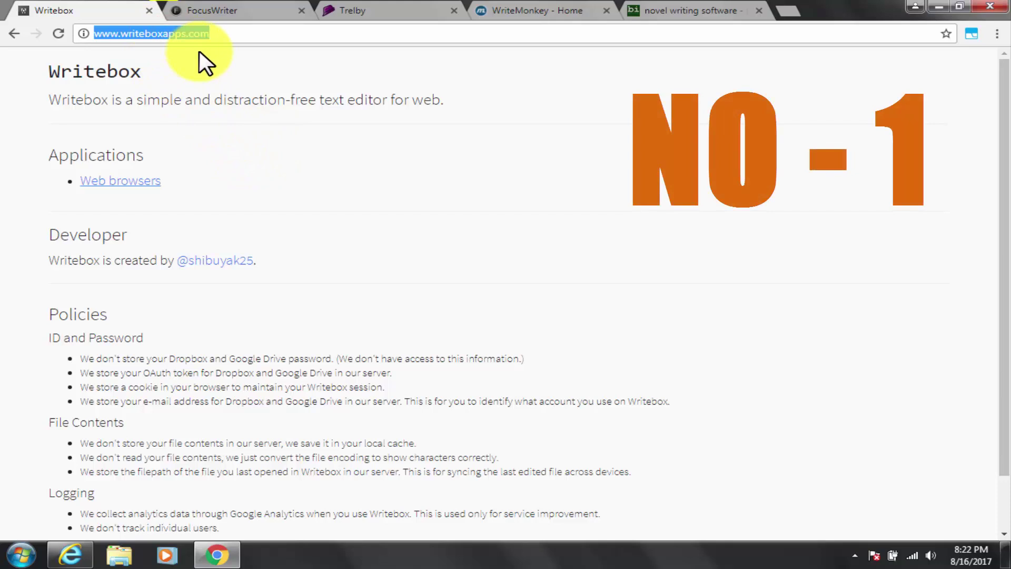
Browse the FocusWriter, Trelby, WriteMonkey and bibisco tabs, ending back on Writebox
{"action": "left_click", "coordinate": [213, 100]}
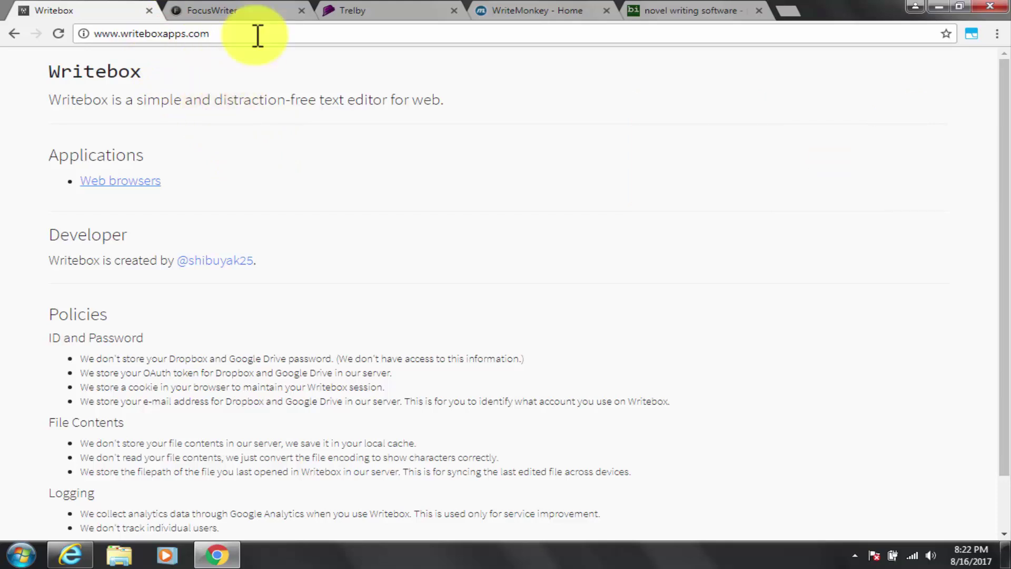
{"action": "left_click", "coordinate": [257, 12]}
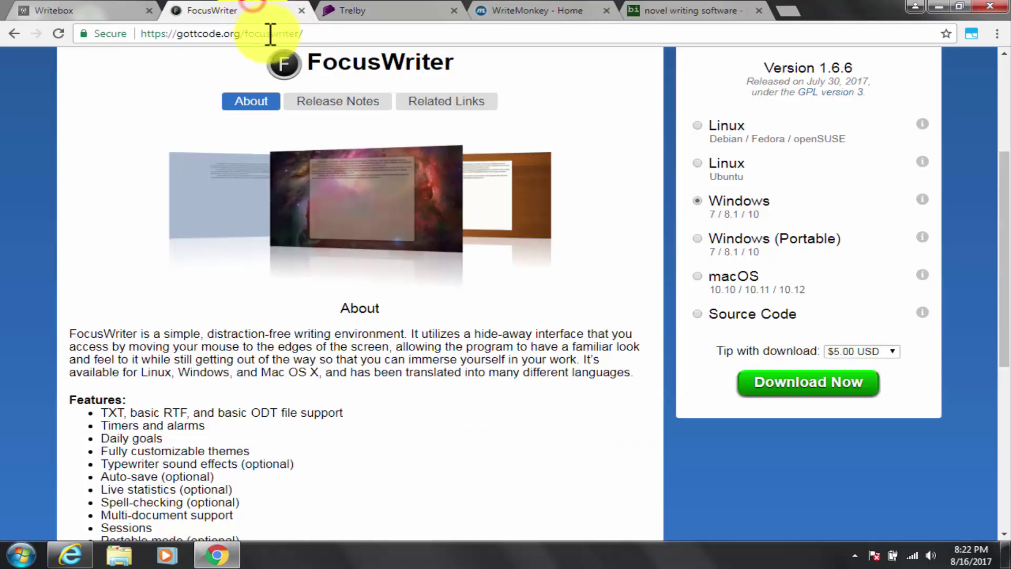
{"action": "left_click", "coordinate": [330, 30]}
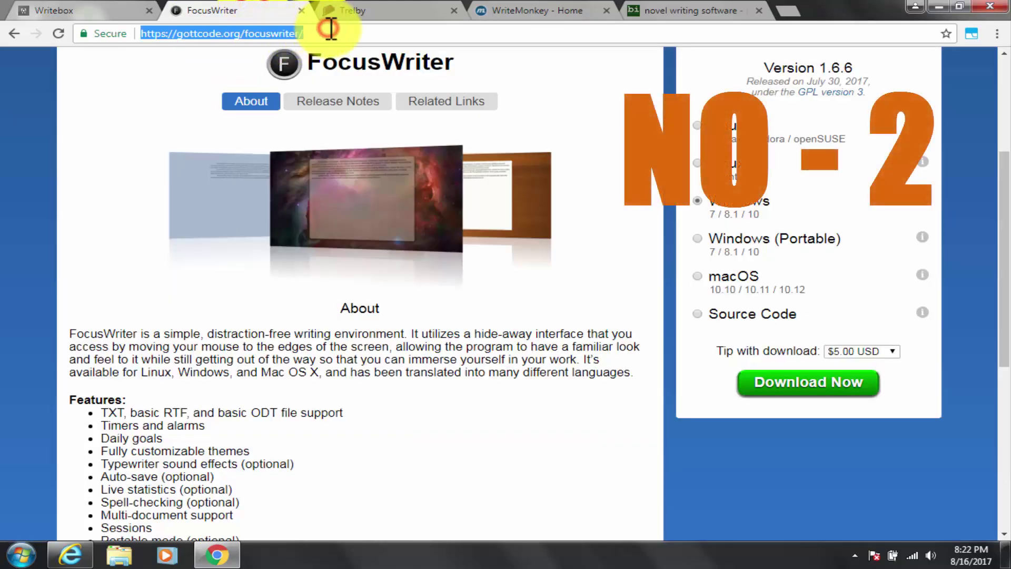
{"action": "left_click", "coordinate": [393, 11]}
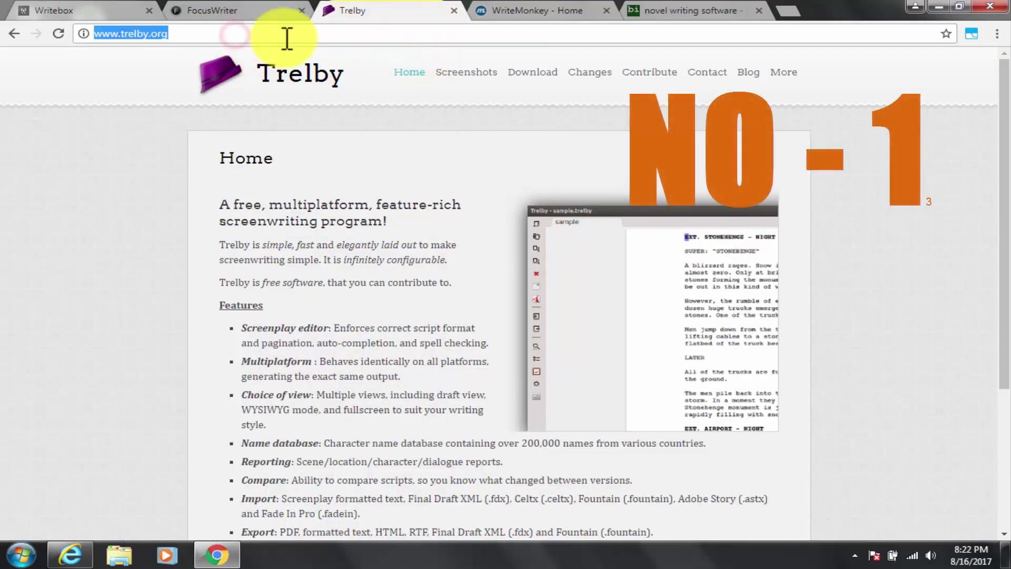
{"action": "left_click", "coordinate": [516, 10]}
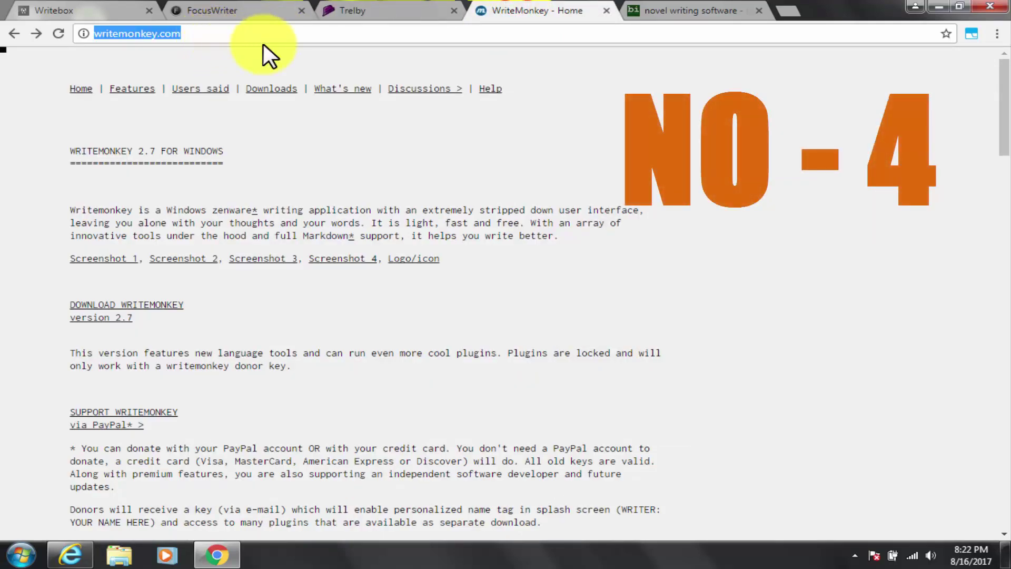
{"action": "left_click", "coordinate": [649, 7]}
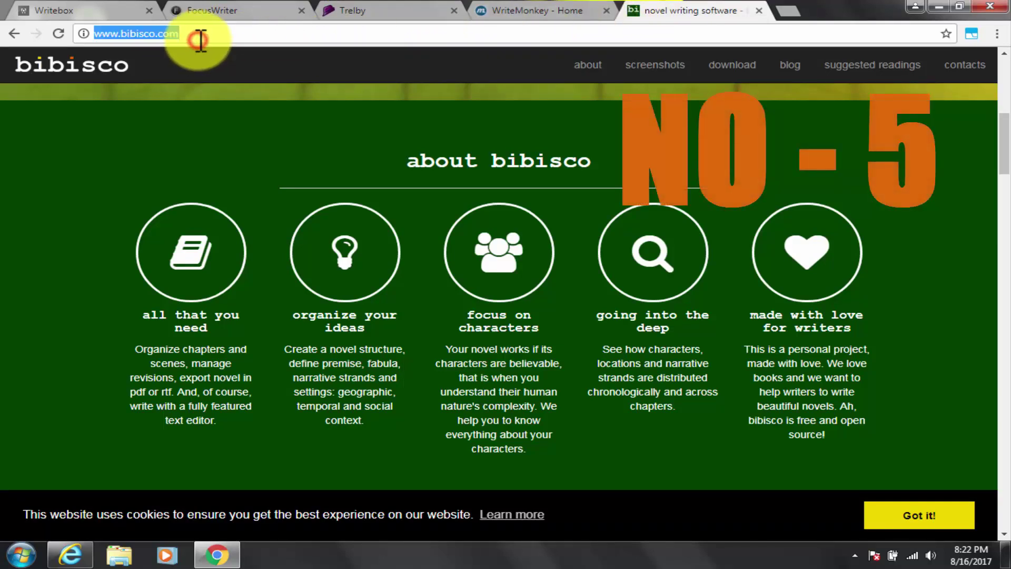
{"action": "scroll", "coordinate": [823, 348], "scroll_direction": "up", "scroll_amount": 8}
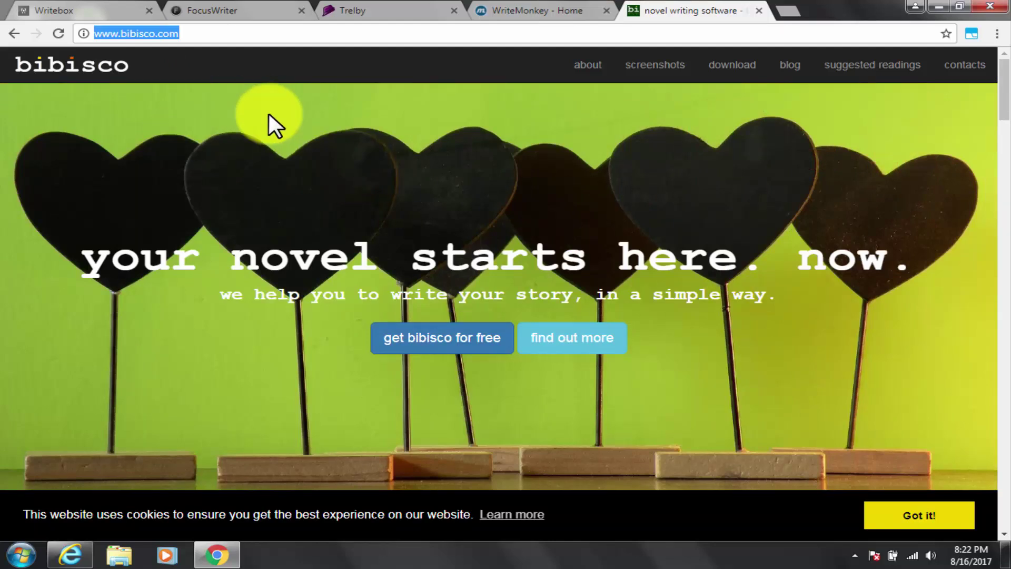
{"action": "left_click", "coordinate": [87, 11]}
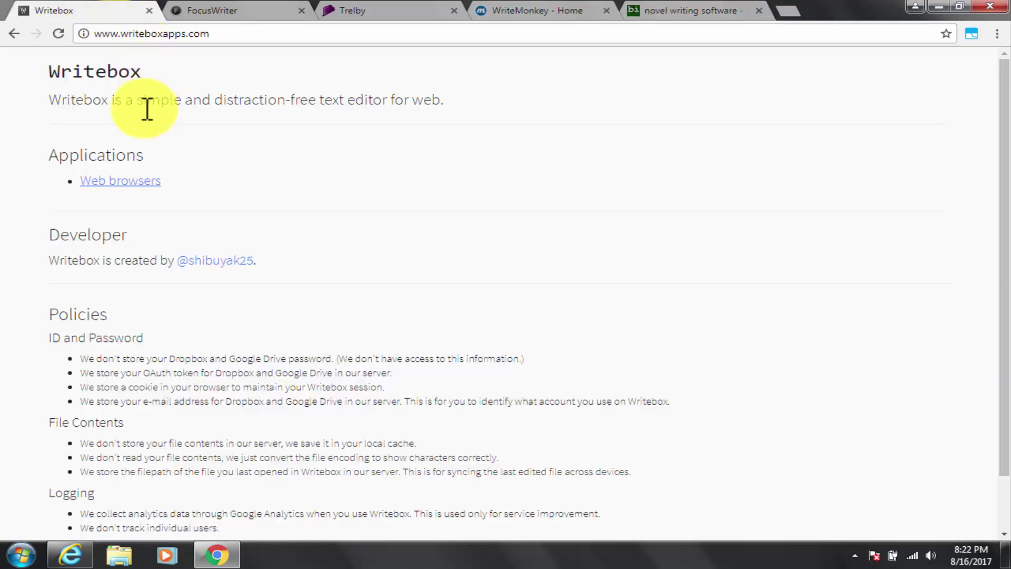
Search Google for 'writebox' in a new tab and dismiss the write-box.appspot.com result
{"action": "key", "text": "ctrl+t"}
{"action": "type", "text": "goo"}
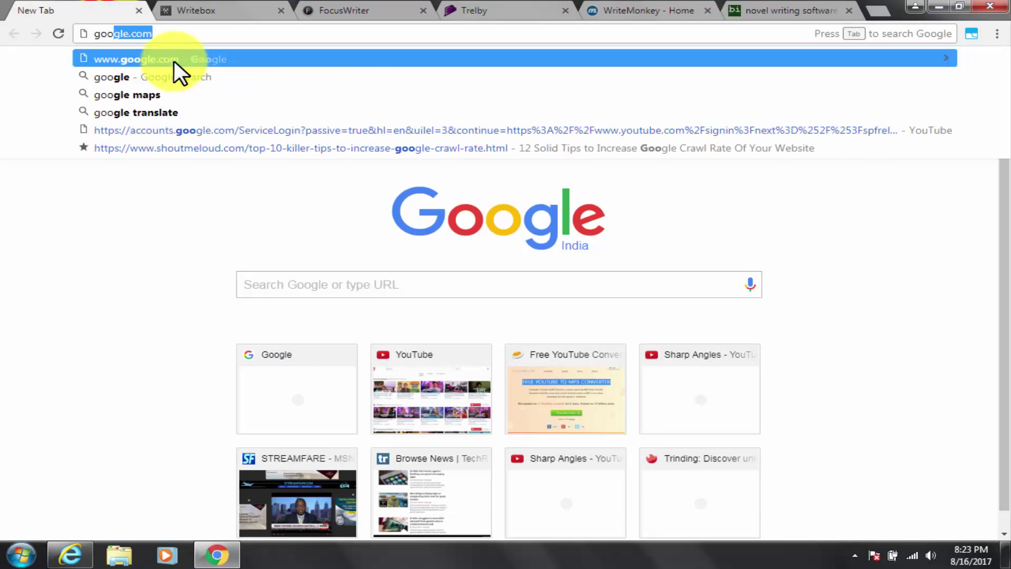
{"action": "key", "text": "Return"}
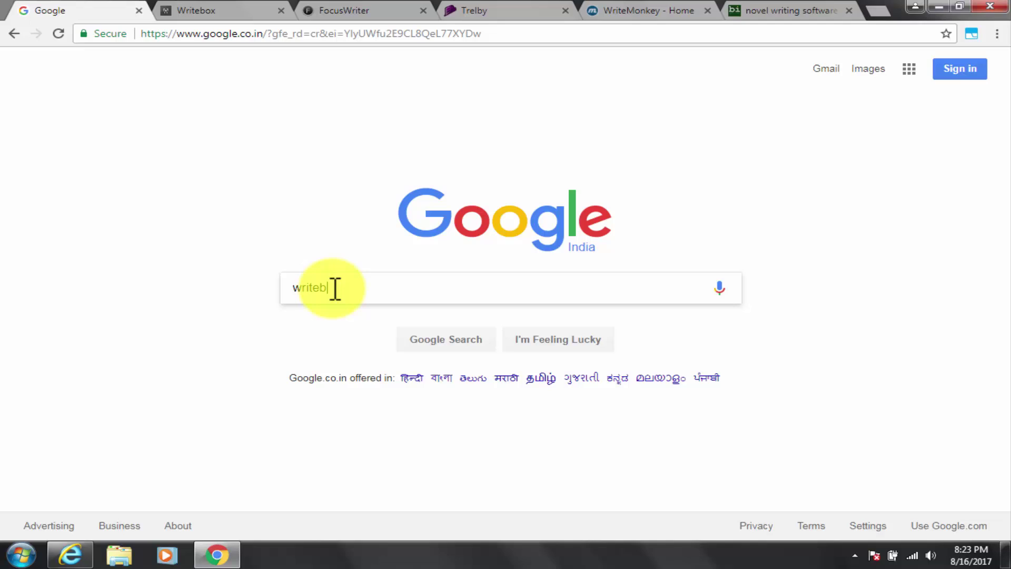
{"action": "key", "text": "Return"}
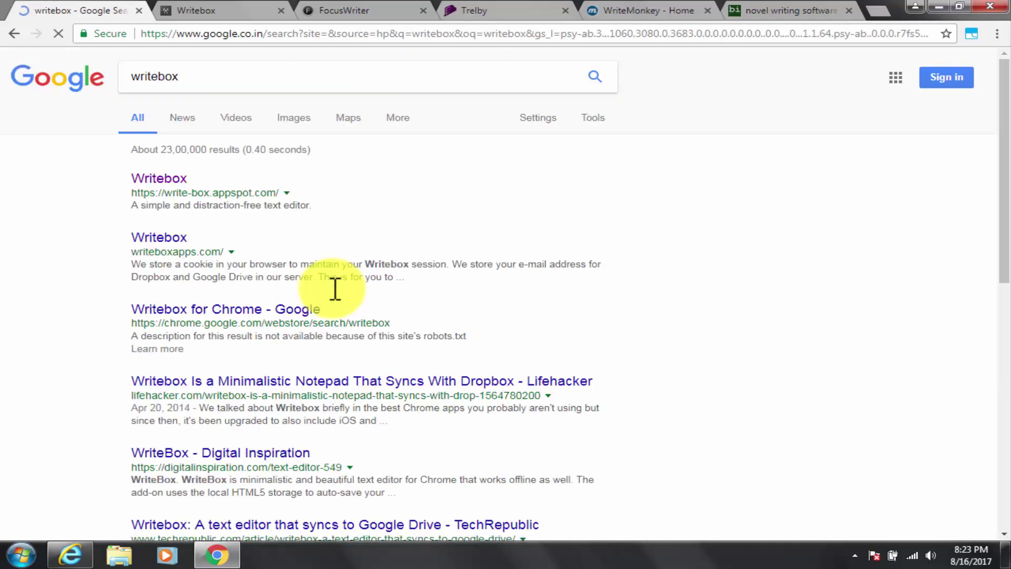
{"action": "left_click", "coordinate": [161, 179]}
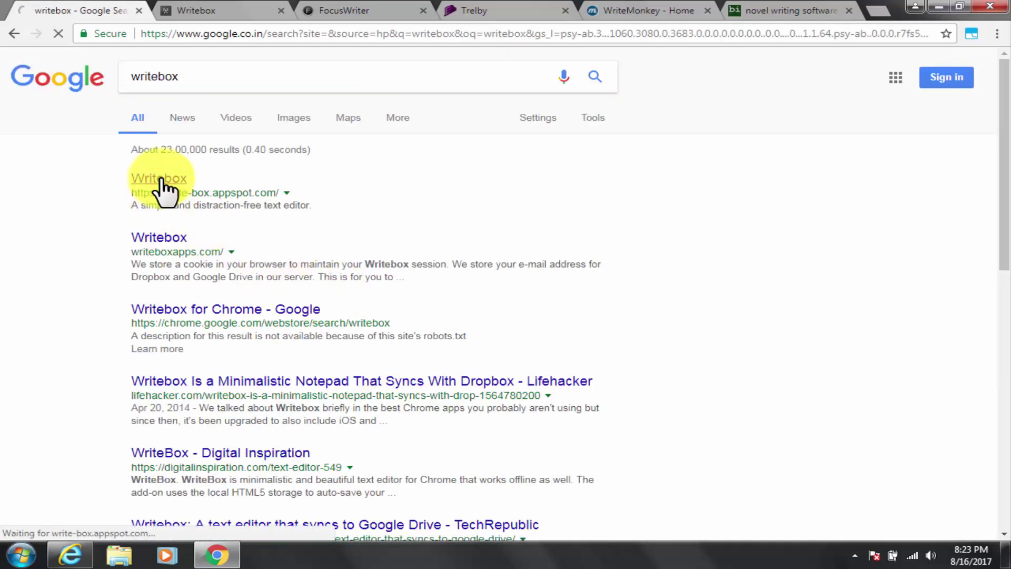
{"action": "key", "text": "ctrl+w"}
Skim the Writebox page text, then reopen the results and open writeboxapps.com
{"action": "left_click_drag", "start_coordinate": [50, 69], "coordinate": [107, 71]}
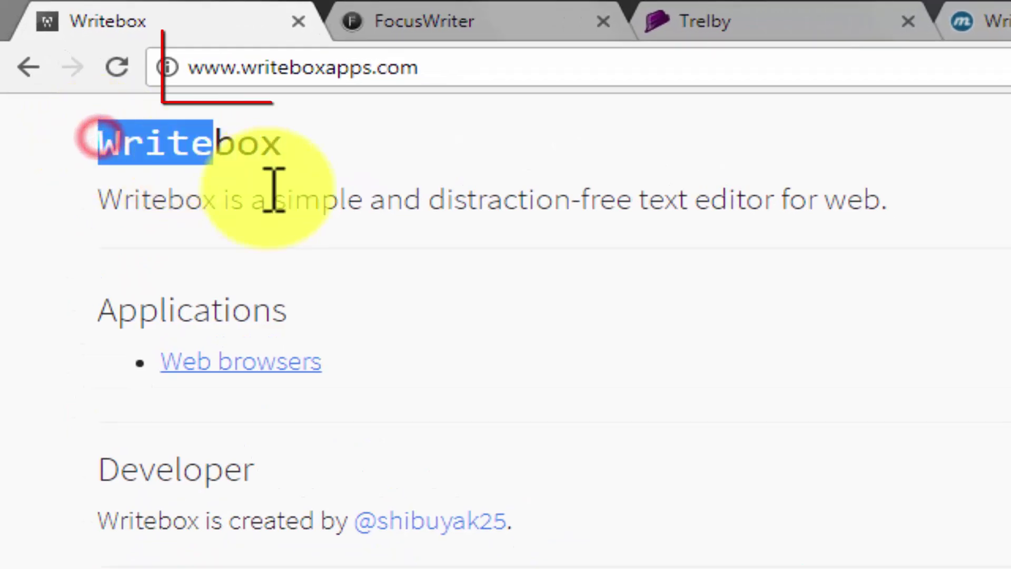
{"action": "left_click_drag", "start_coordinate": [268, 190], "coordinate": [839, 339]}
{"action": "left_click", "coordinate": [823, 316]}
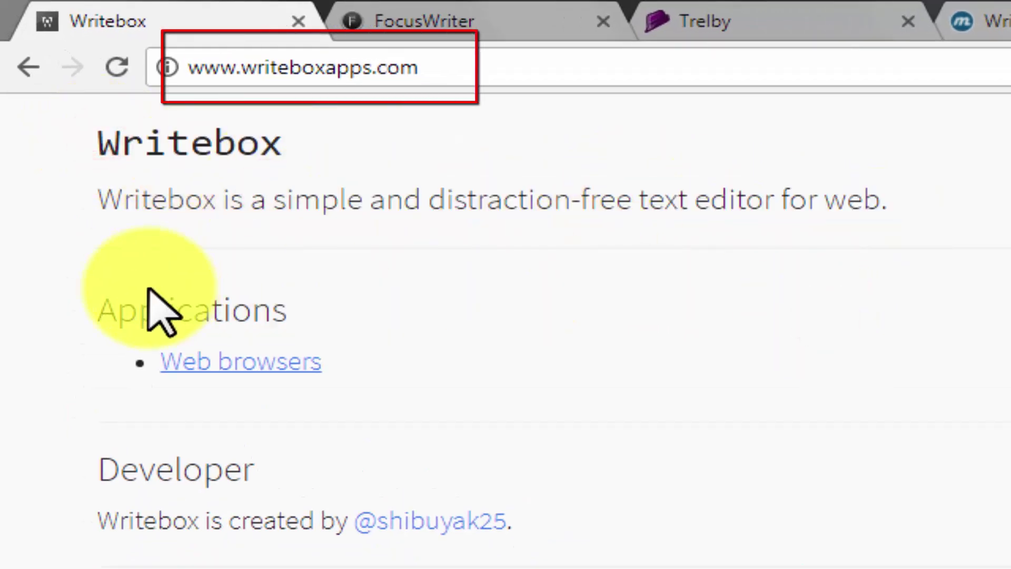
{"action": "left_click_drag", "start_coordinate": [147, 300], "coordinate": [388, 349]}
{"action": "left_click", "coordinate": [377, 325]}
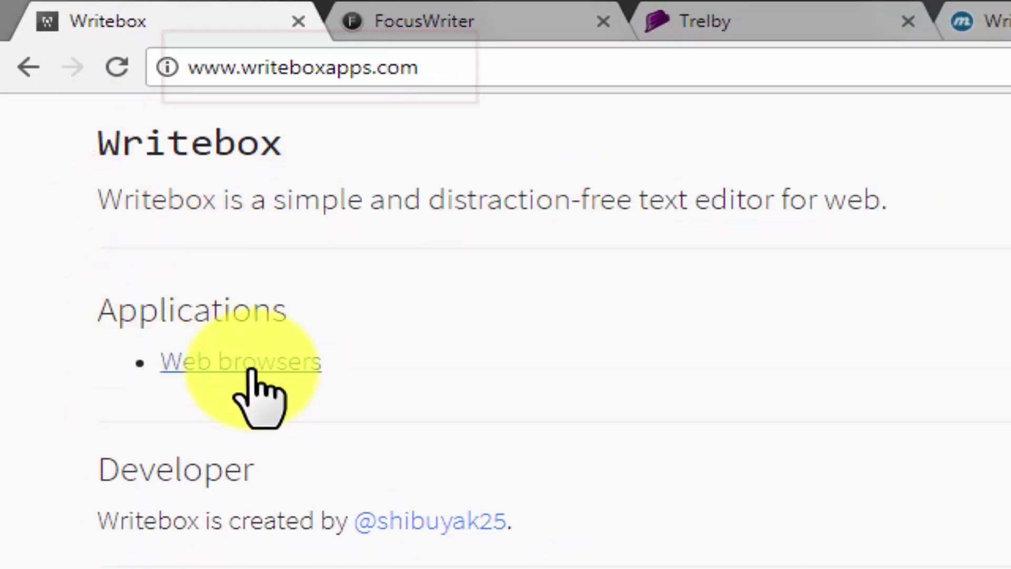
{"action": "scroll", "coordinate": [237, 379], "scroll_direction": "down", "scroll_amount": 1}
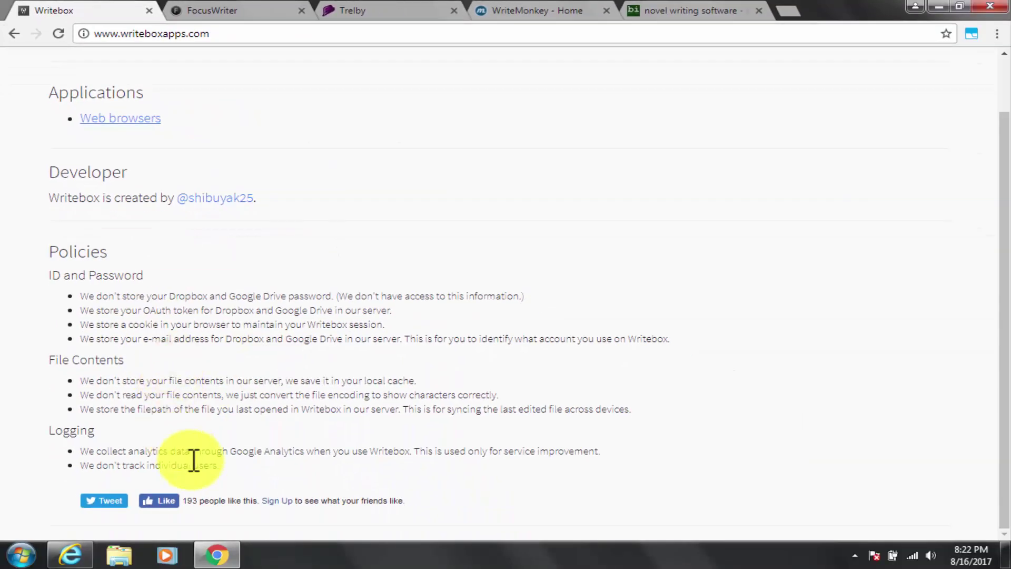
{"action": "scroll", "coordinate": [198, 347], "scroll_direction": "up", "scroll_amount": 1}
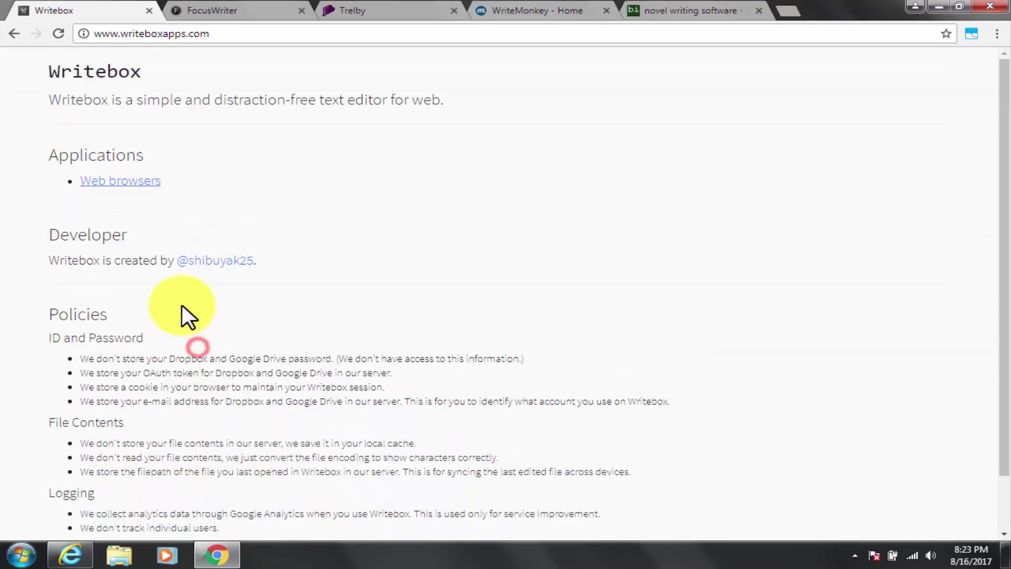
{"action": "key", "text": "ctrl+shift+t"}
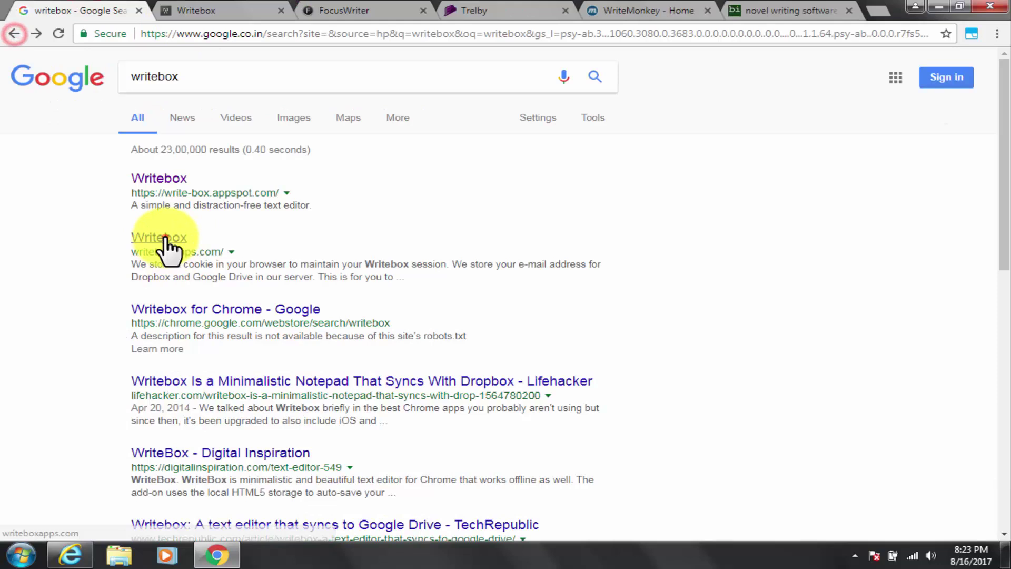
{"action": "left_click", "coordinate": [165, 236]}
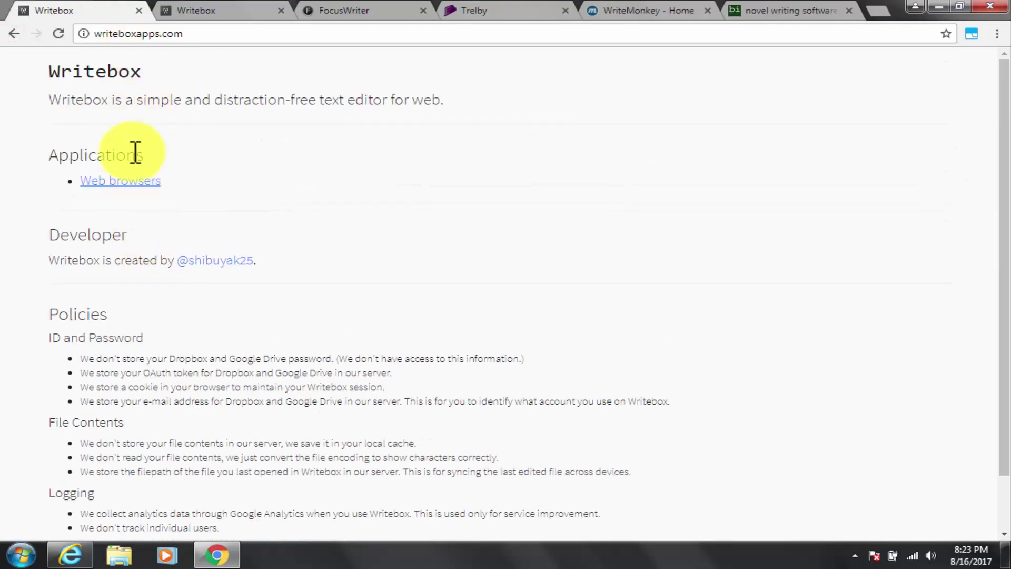
Launch the Writebox editor and type the intro sentences, correcting 'Youtube' to 'YouTube'
{"action": "left_click", "coordinate": [126, 181]}
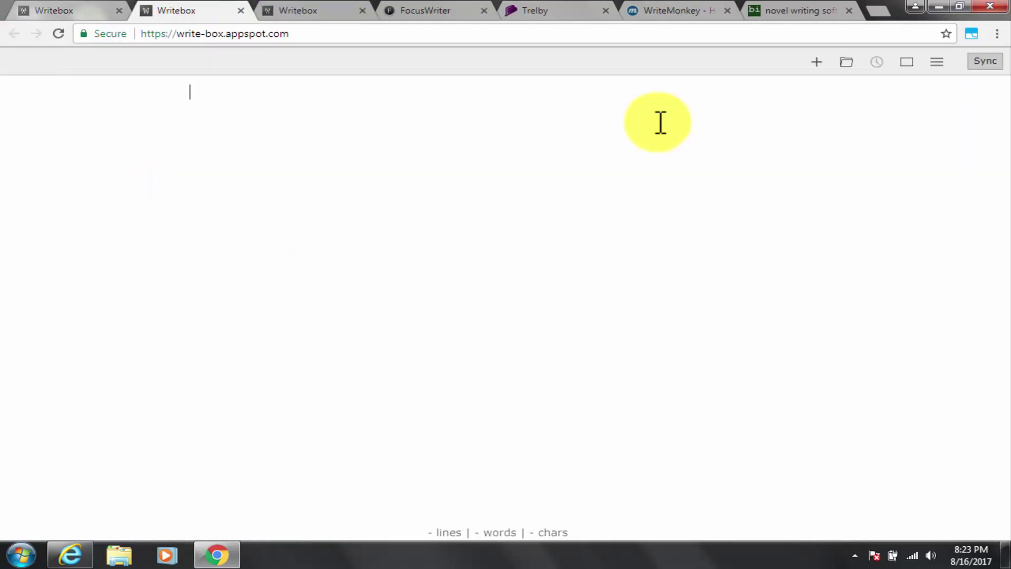
{"action": "type", "text": "hello, this is Sharp Angles Youtube channel."}
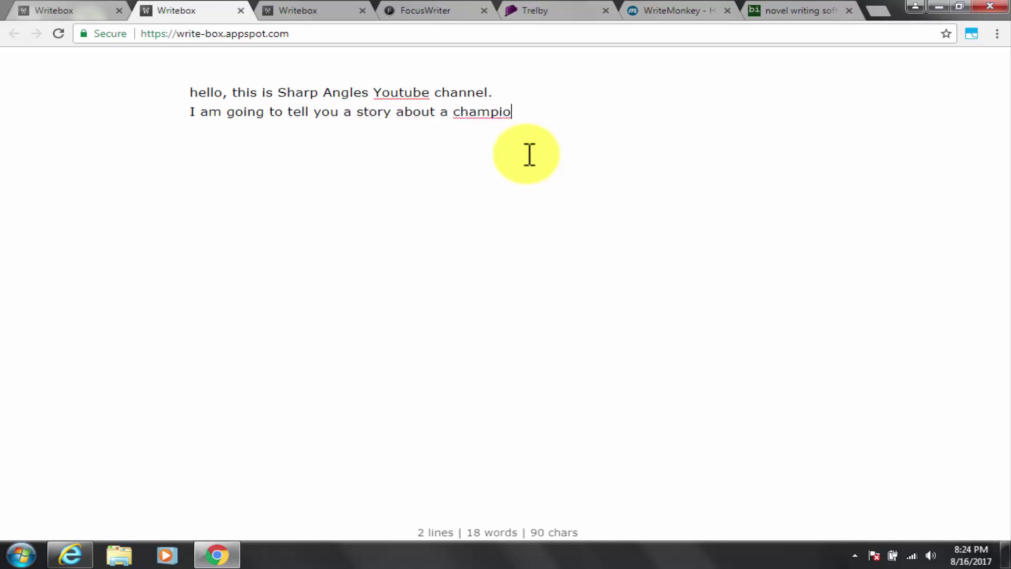
{"action": "right_click", "coordinate": [413, 91]}
{"action": "left_click", "coordinate": [441, 99]}
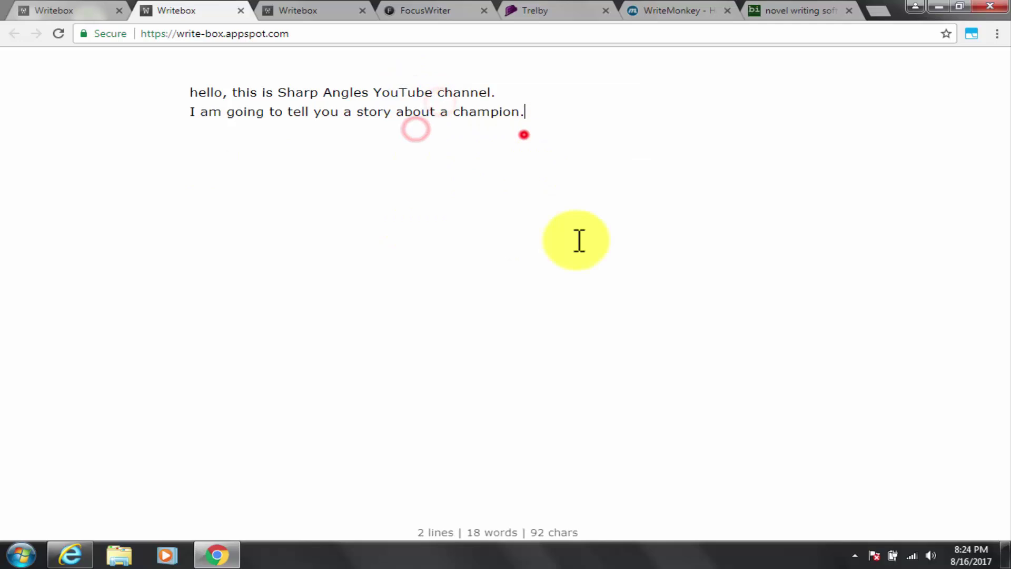
{"action": "mouse_move", "coordinate": [324, 56]}
{"action": "left_click", "coordinate": [335, 220]}
Try Save as with Dropbox and Google Drive, declining account linking, and cancel
{"action": "left_click", "coordinate": [936, 62]}
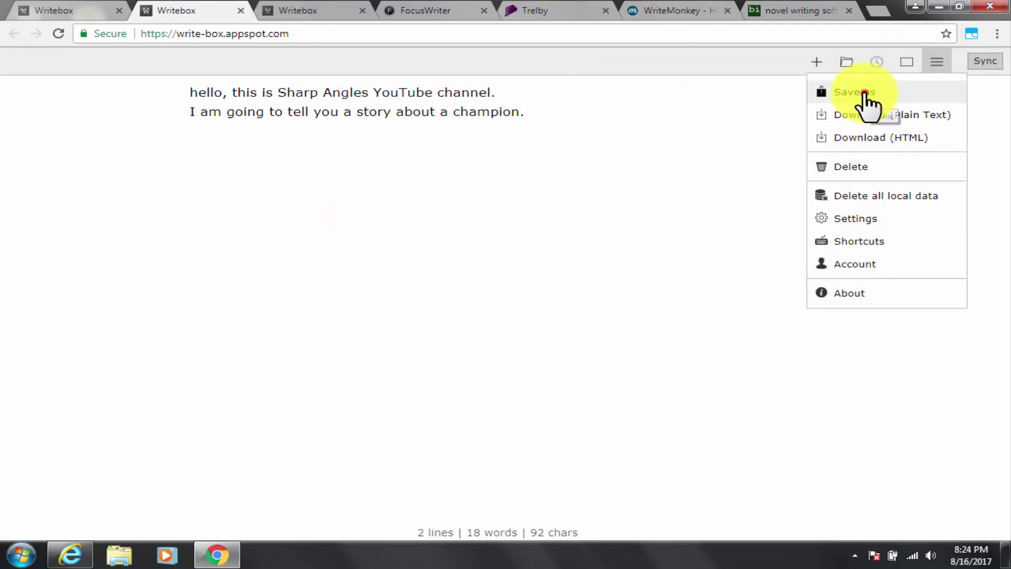
{"action": "left_click", "coordinate": [864, 93]}
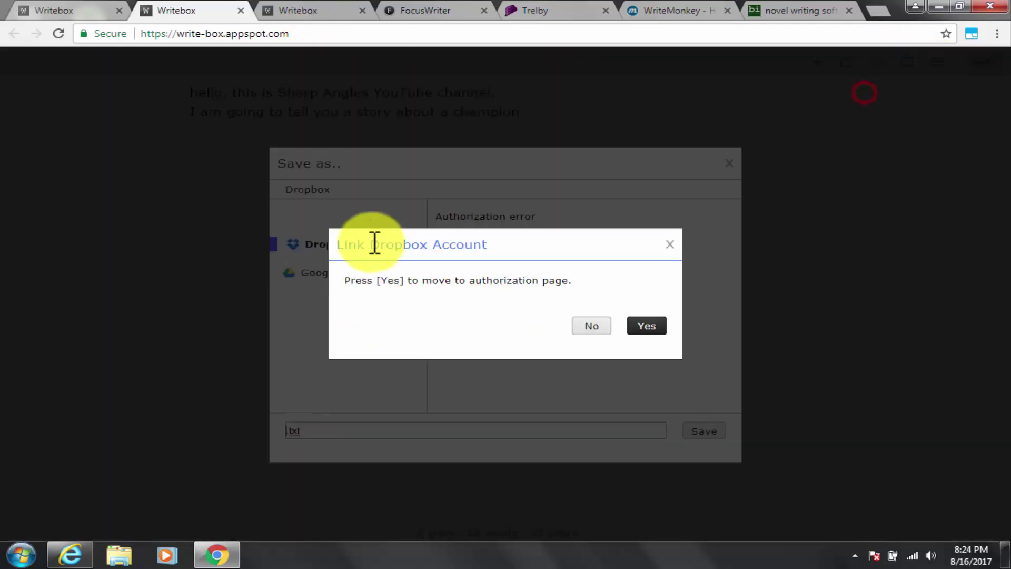
{"action": "left_click", "coordinate": [670, 245]}
{"action": "left_click", "coordinate": [317, 274]}
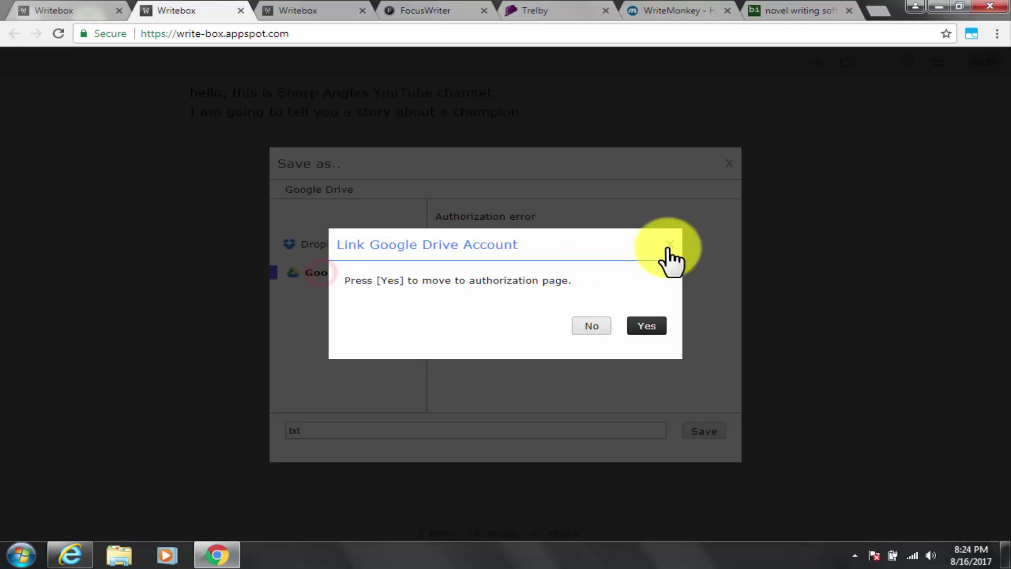
{"action": "left_click", "coordinate": [669, 245]}
{"action": "left_click", "coordinate": [334, 243]}
{"action": "left_click", "coordinate": [729, 164]}
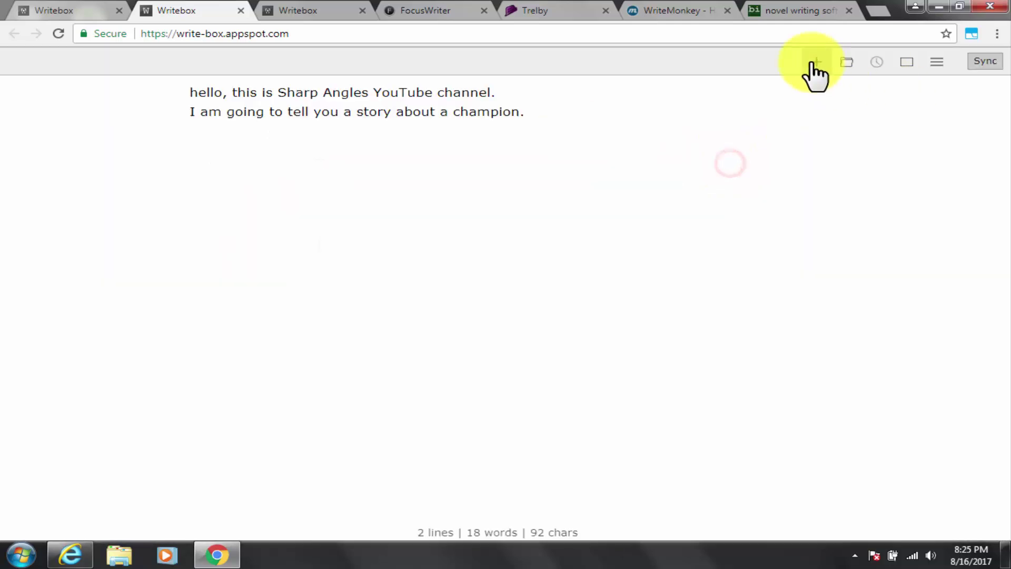
Try the file picker, full-screen view and Sync without linking Dropbox, then close the editor
{"action": "left_click", "coordinate": [847, 63]}
{"action": "left_click", "coordinate": [729, 188]}
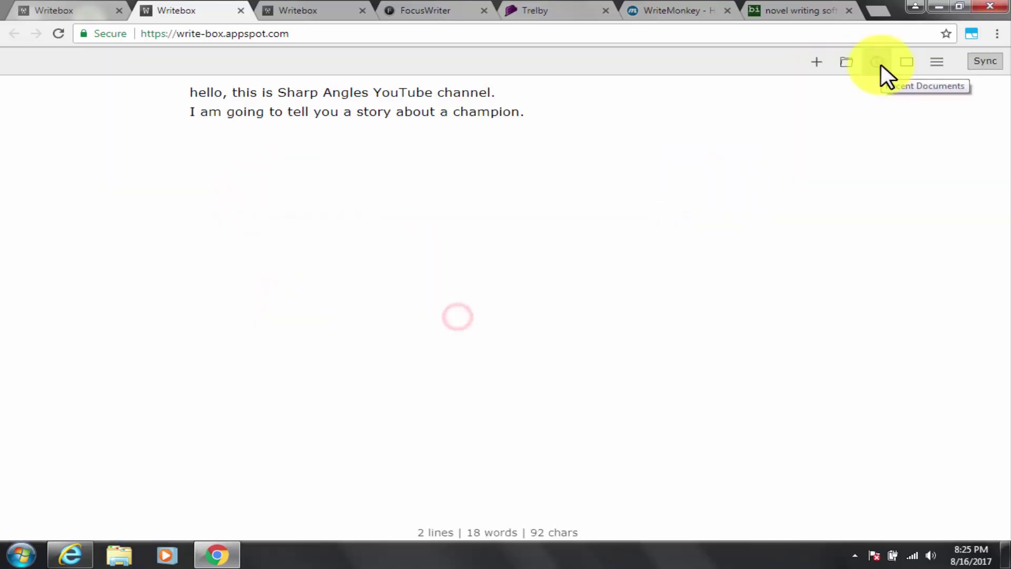
{"action": "left_click", "coordinate": [908, 62]}
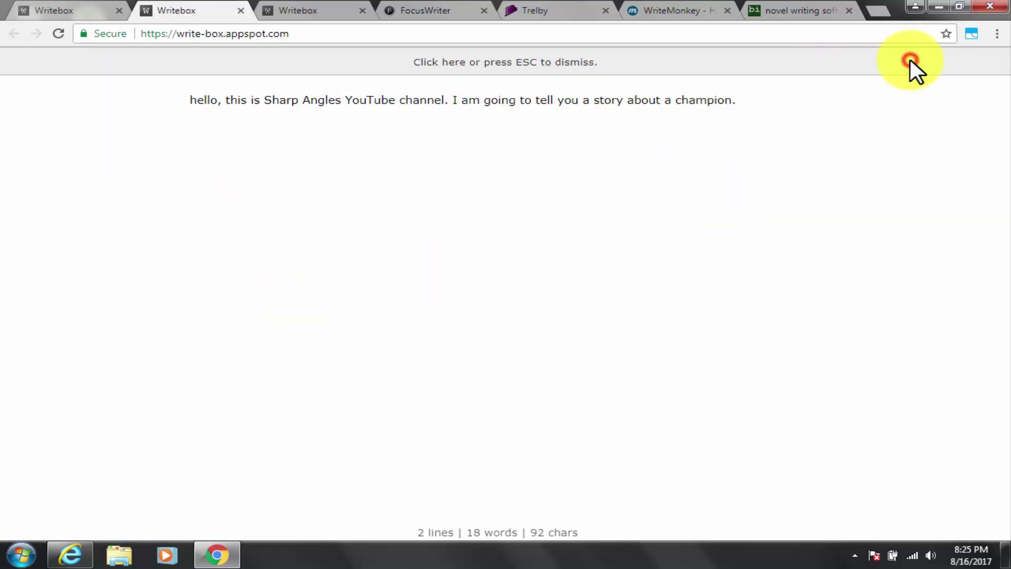
{"action": "left_click", "coordinate": [520, 78]}
{"action": "left_click", "coordinate": [981, 62]}
{"action": "left_click", "coordinate": [591, 325]}
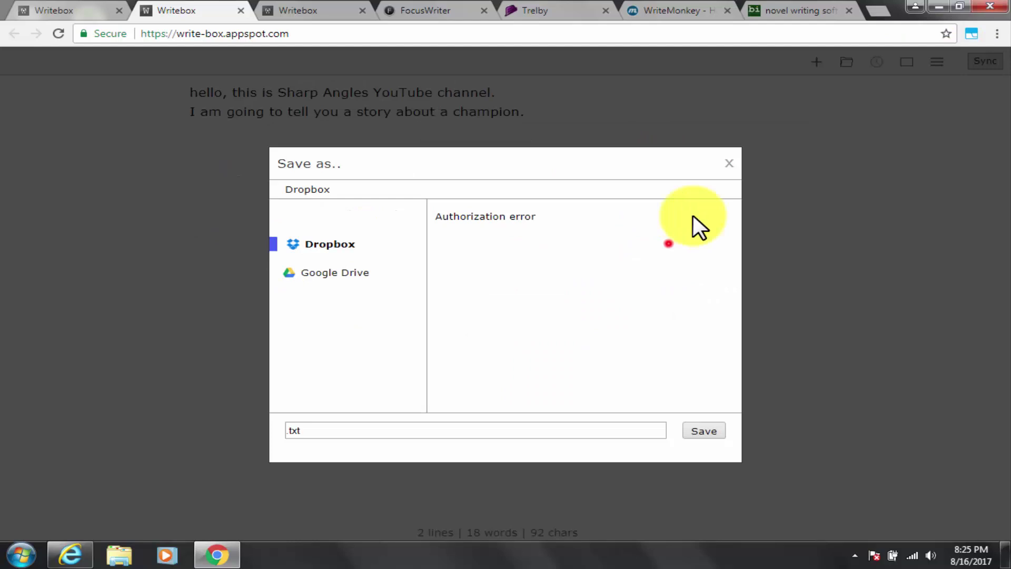
{"action": "left_click", "coordinate": [729, 163]}
{"action": "left_click", "coordinate": [413, 532]}
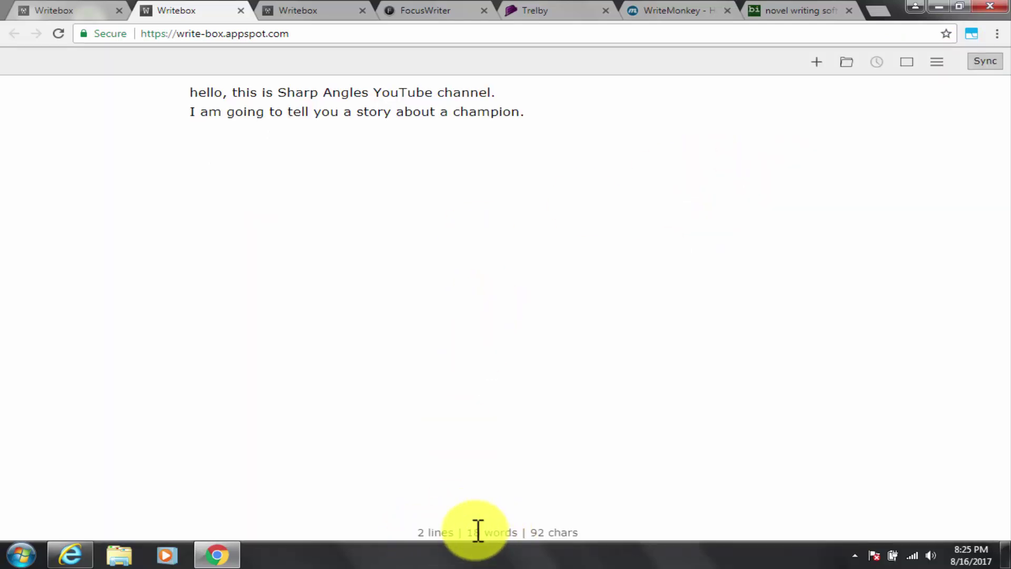
Close the two extra Writebox tabs and review the FocusWriter tab's gottcode.org address
{"action": "left_click", "coordinate": [241, 10]}
{"action": "left_click", "coordinate": [241, 10]}
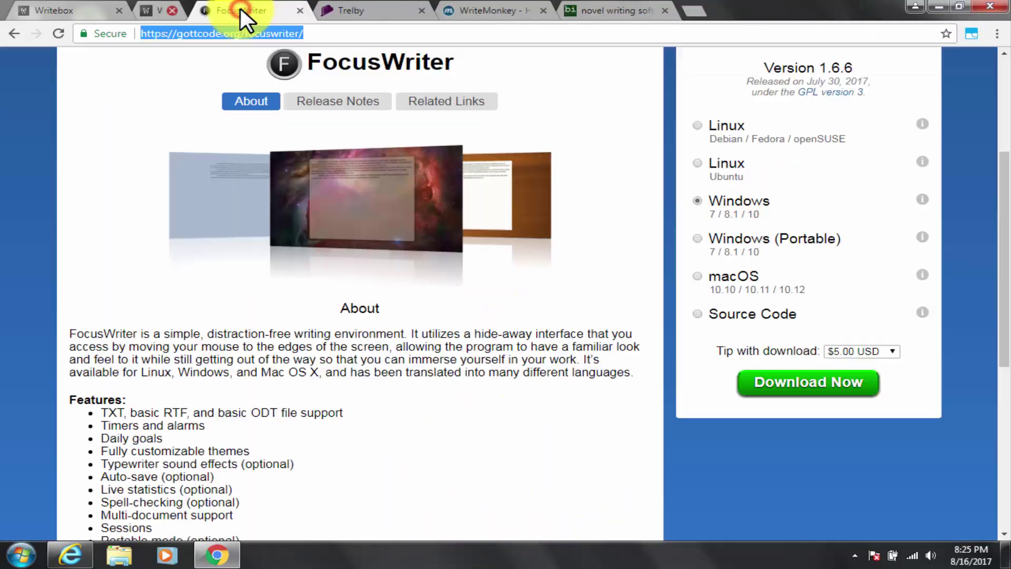
{"action": "left_click", "coordinate": [87, 7]}
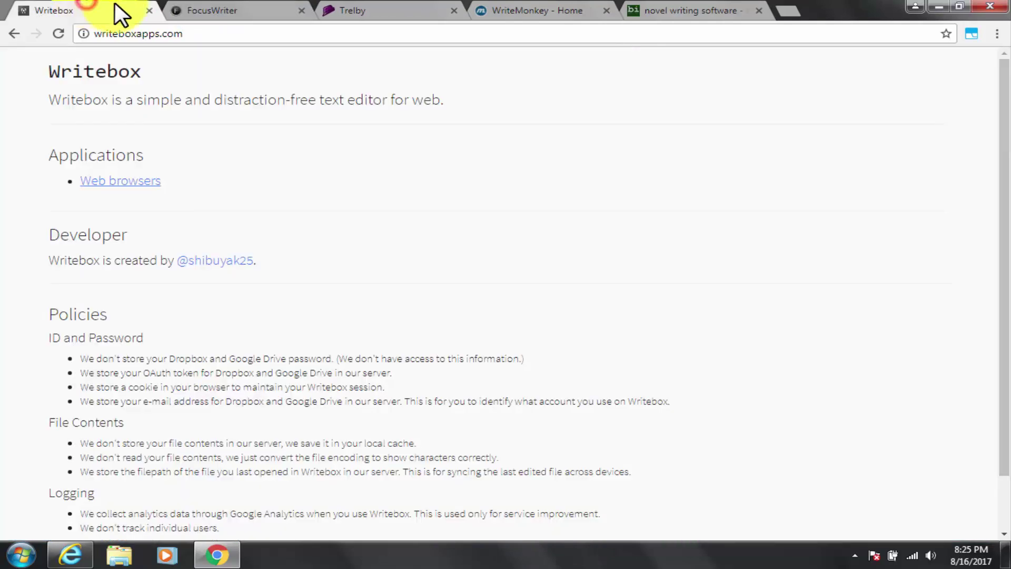
{"action": "left_click", "coordinate": [220, 10]}
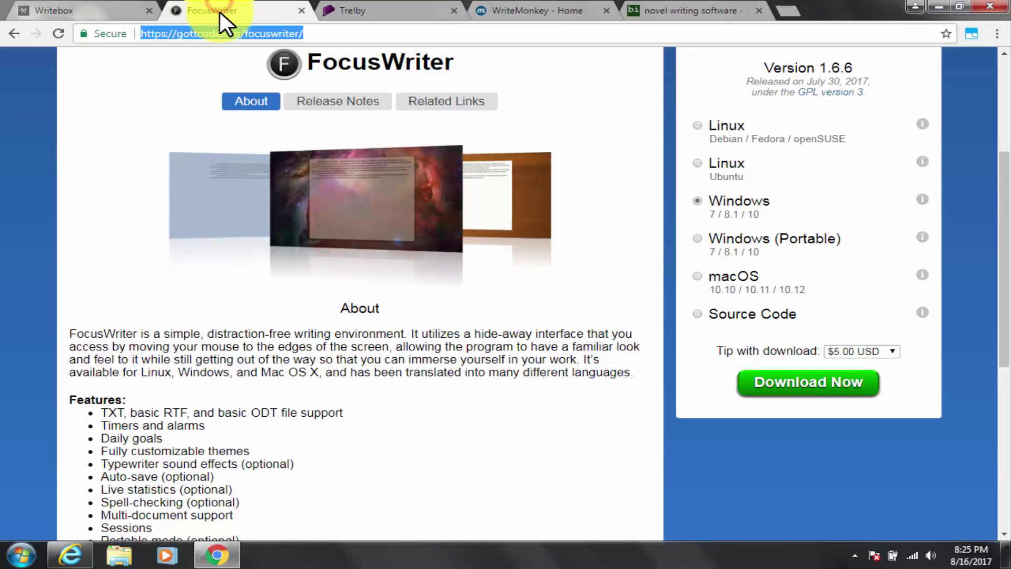
{"action": "left_click", "coordinate": [141, 87]}
{"action": "double_click", "coordinate": [230, 34]}
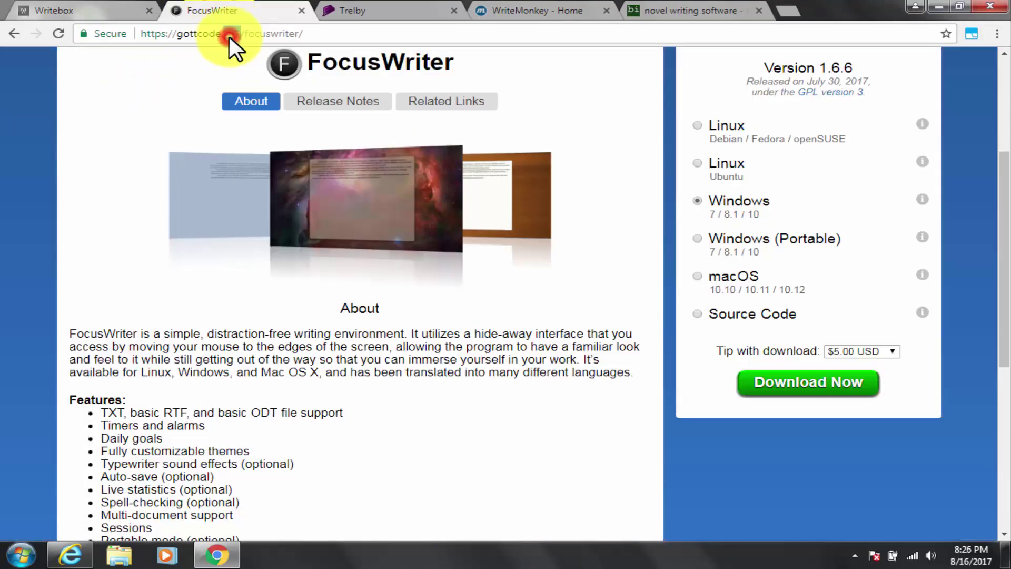
{"action": "left_click", "coordinate": [283, 34]}
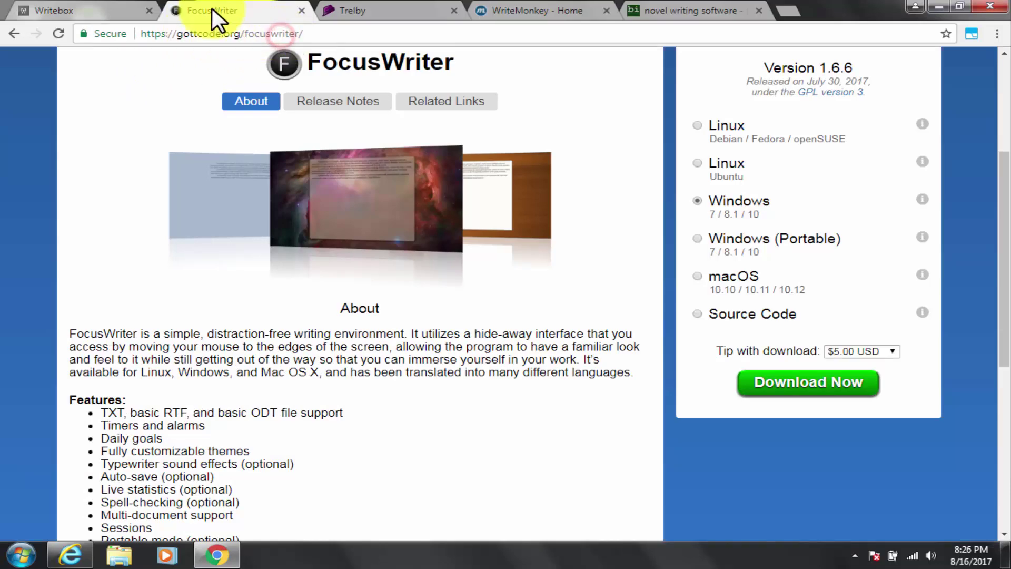
Search Google for 'focuswriter' in a new tab and open the FocusWriter homepage
{"action": "key", "text": "ctrl+t"}
{"action": "left_click", "coordinate": [348, 288]}
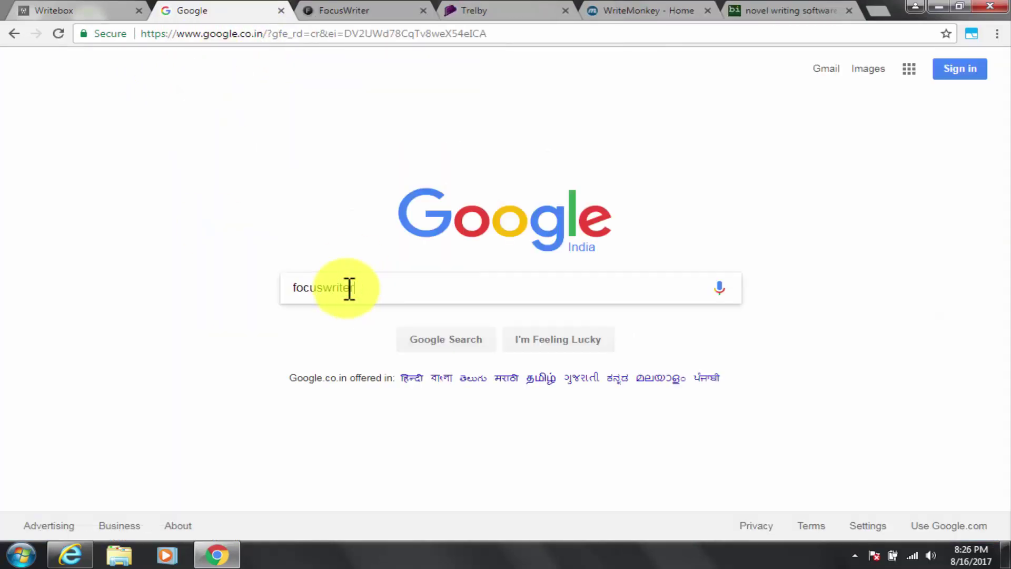
{"action": "type", "text": "focuswriter"}
{"action": "key", "text": "Return"}
{"action": "left_click", "coordinate": [248, 178]}
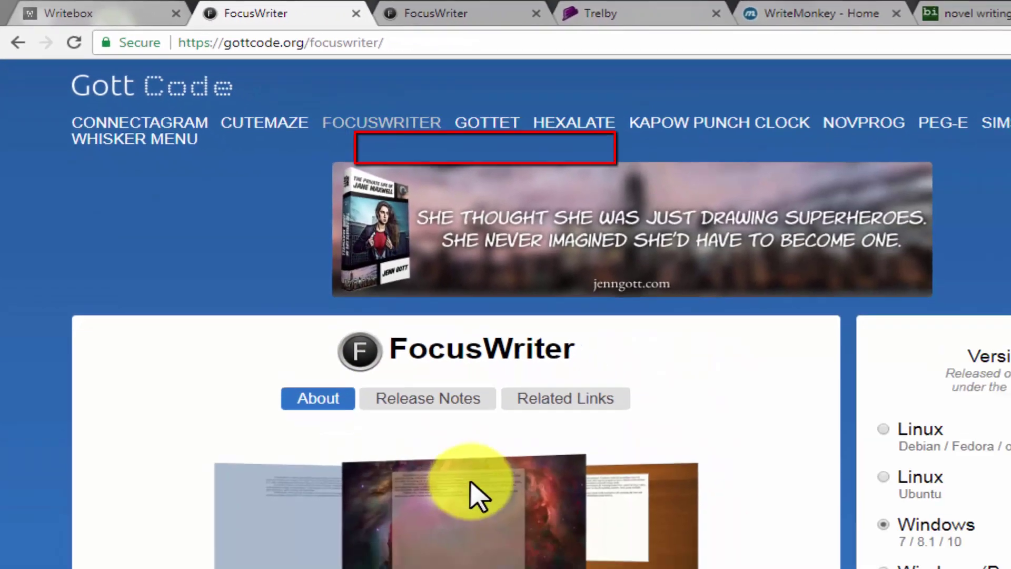
Scroll down to the FocusWriter download section and expand the Tip amount dropdown
{"action": "scroll", "coordinate": [479, 495], "scroll_direction": "down", "scroll_amount": 6}
{"action": "scroll", "coordinate": [470, 455], "scroll_direction": "up", "scroll_amount": 4}
{"action": "scroll", "coordinate": [982, 393], "scroll_direction": "down", "scroll_amount": 2}
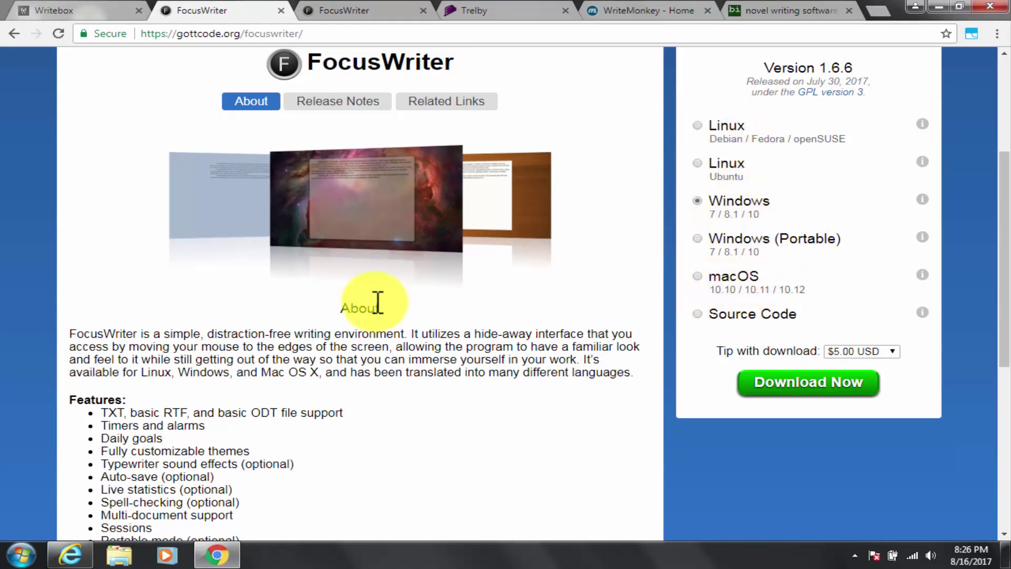
{"action": "scroll", "coordinate": [378, 302], "scroll_direction": "down", "scroll_amount": 1}
{"action": "scroll", "coordinate": [361, 300], "scroll_direction": "up", "scroll_amount": 5}
{"action": "scroll", "coordinate": [385, 299], "scroll_direction": "down", "scroll_amount": 4}
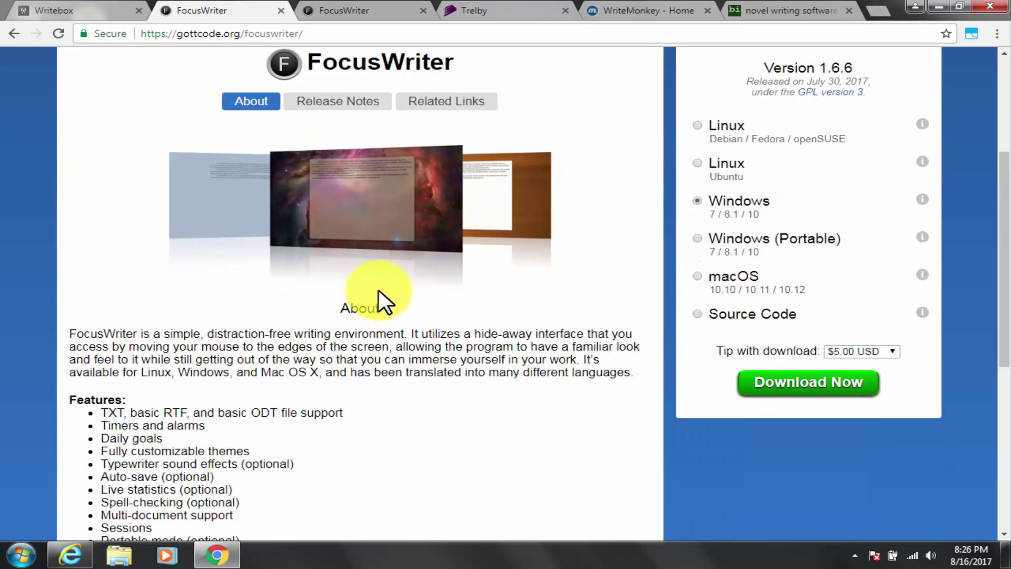
{"action": "left_click", "coordinate": [885, 351]}
Set the tip to $0.00 USD and download the FocusWriter 1.6.6 Windows installer
{"action": "left_click", "coordinate": [869, 361]}
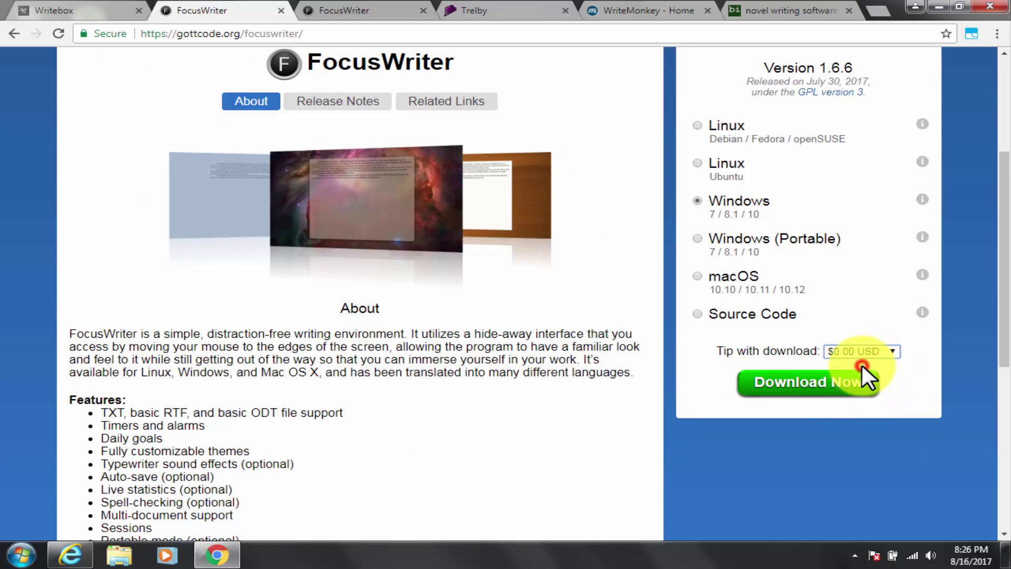
{"action": "left_click", "coordinate": [807, 384]}
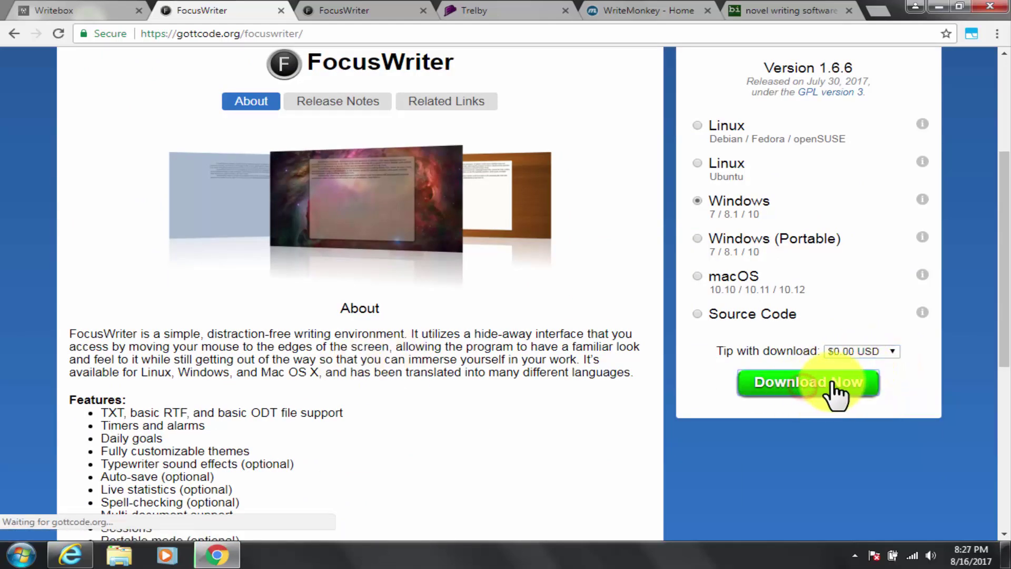
{"action": "scroll", "coordinate": [196, 328], "scroll_direction": "down", "scroll_amount": 3}
{"action": "left_click_drag", "start_coordinate": [71, 191], "coordinate": [334, 191]}
{"action": "left_click_drag", "start_coordinate": [550, 191], "coordinate": [554, 204]}
{"action": "left_click_drag", "start_coordinate": [239, 226], "coordinate": [553, 228]}
{"action": "left_click", "coordinate": [363, 276]}
{"action": "scroll", "coordinate": [147, 226], "scroll_direction": "up", "scroll_amount": 6}
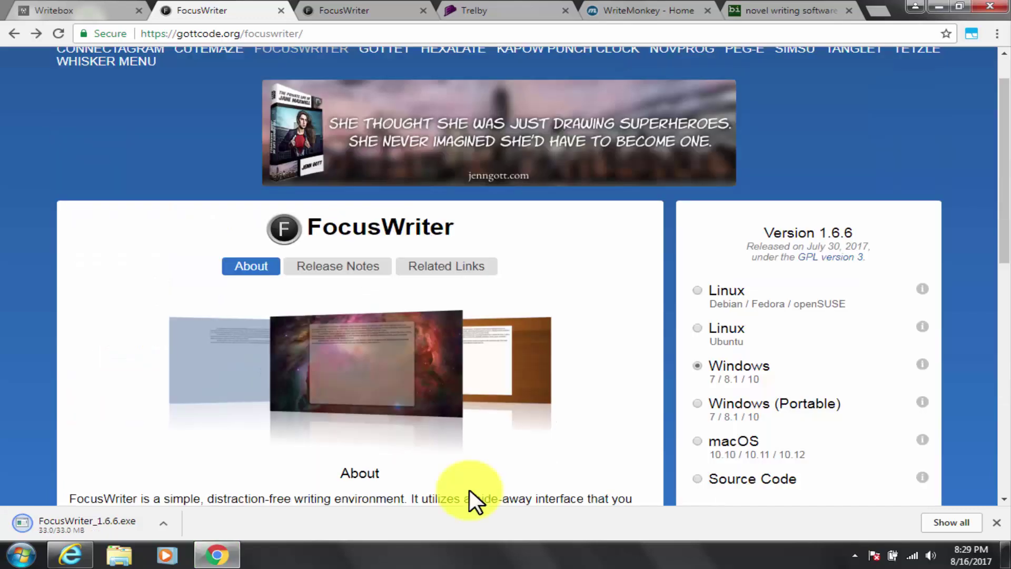
{"action": "scroll", "coordinate": [470, 490], "scroll_direction": "down", "scroll_amount": 3}
Run FocusWriter_1.6.6.exe, accept the licence, keep the default folder, install and finish
{"action": "left_click", "coordinate": [92, 535]}
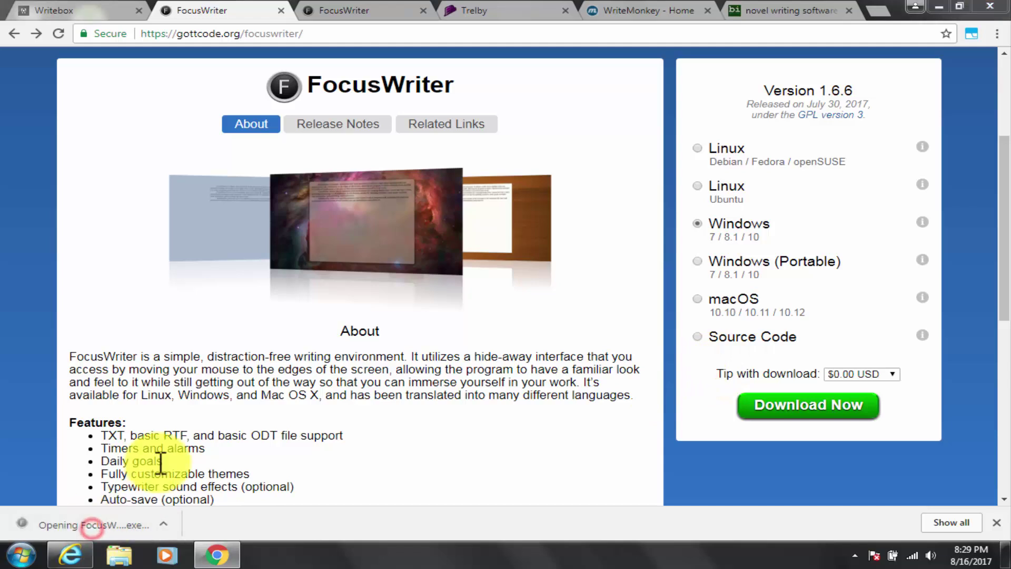
{"action": "left_click", "coordinate": [510, 315]}
{"action": "left_click", "coordinate": [603, 390]}
{"action": "left_click_drag", "start_coordinate": [675, 238], "coordinate": [681, 322]}
{"action": "left_click", "coordinate": [594, 390]}
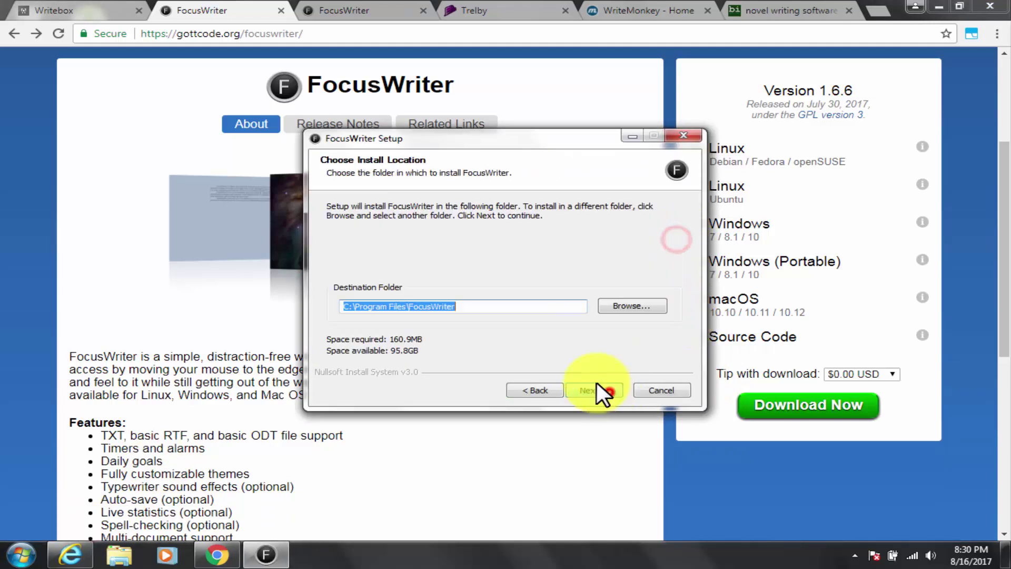
{"action": "left_click", "coordinate": [606, 389]}
{"action": "left_click", "coordinate": [594, 389]}
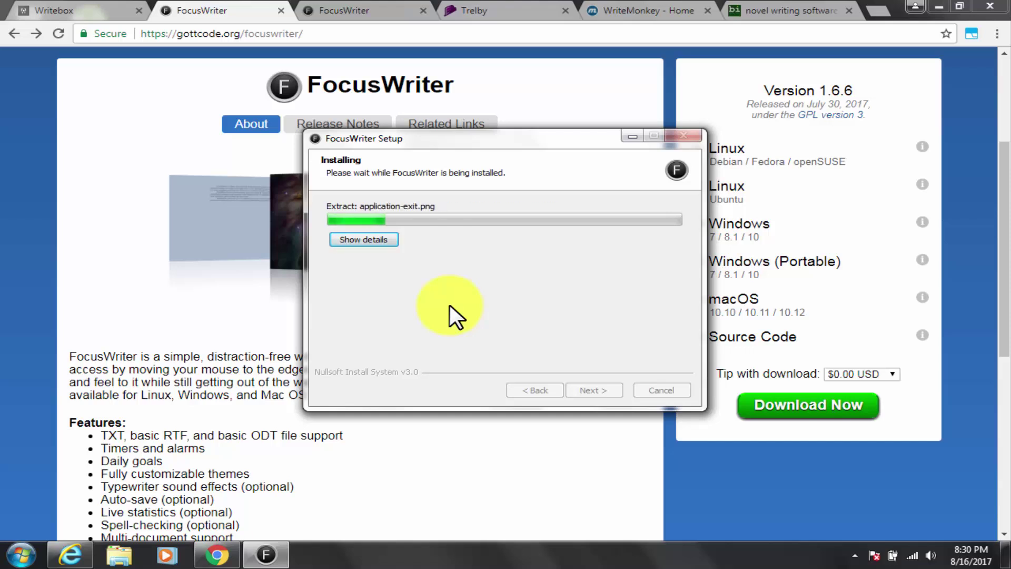
{"action": "left_click", "coordinate": [456, 282]}
{"action": "left_click", "coordinate": [601, 393]}
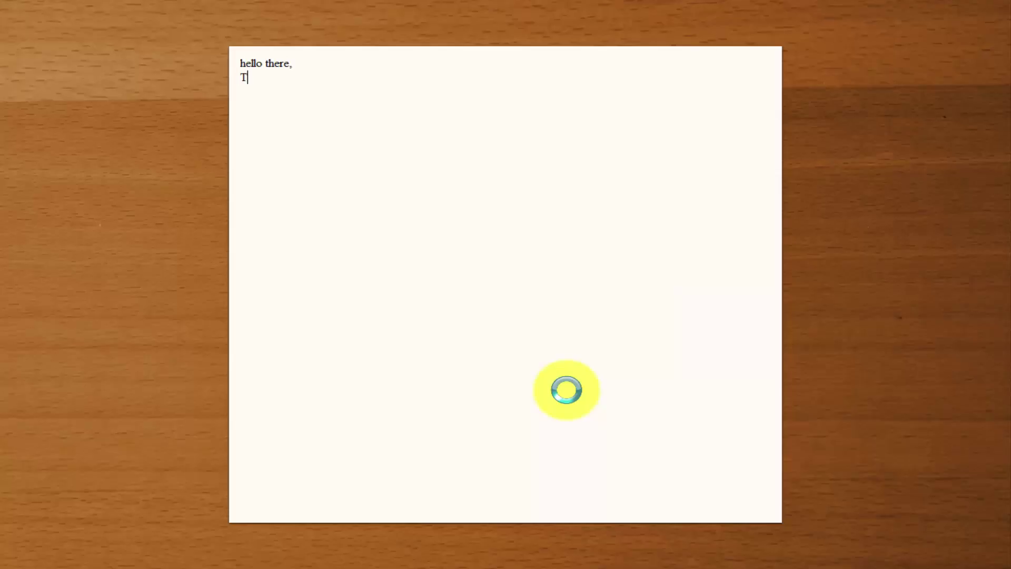
End the second line with 'Channel.' and look through the Format menu
{"action": "type", "text": "Channel."}
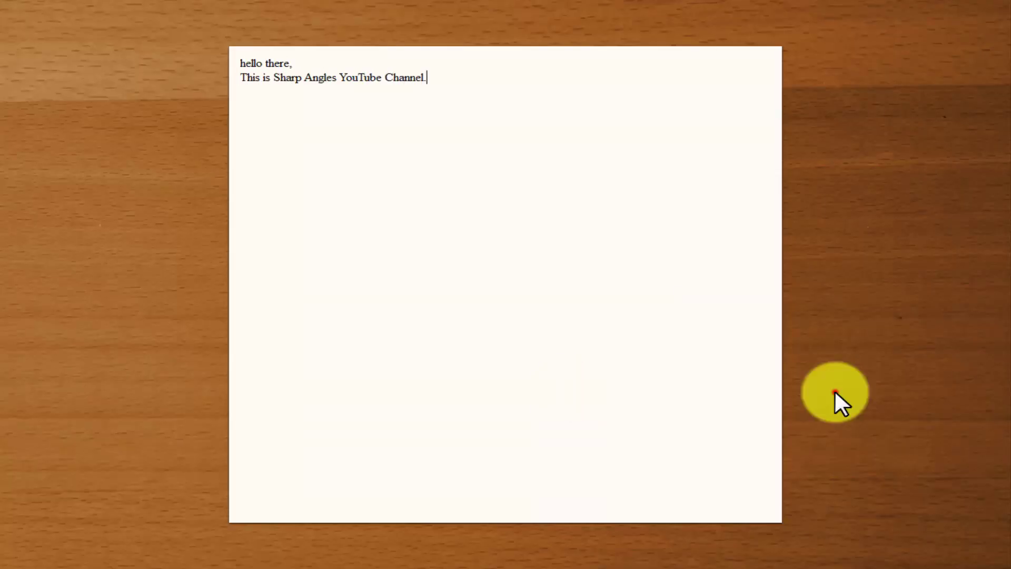
{"action": "type", "text": "http://m.pcmag.com/software/94134/guide-the-best-free-software-of-2017"}
{"action": "key", "text": "ctrl+z"}
{"action": "mouse_move", "coordinate": [110, 14]}
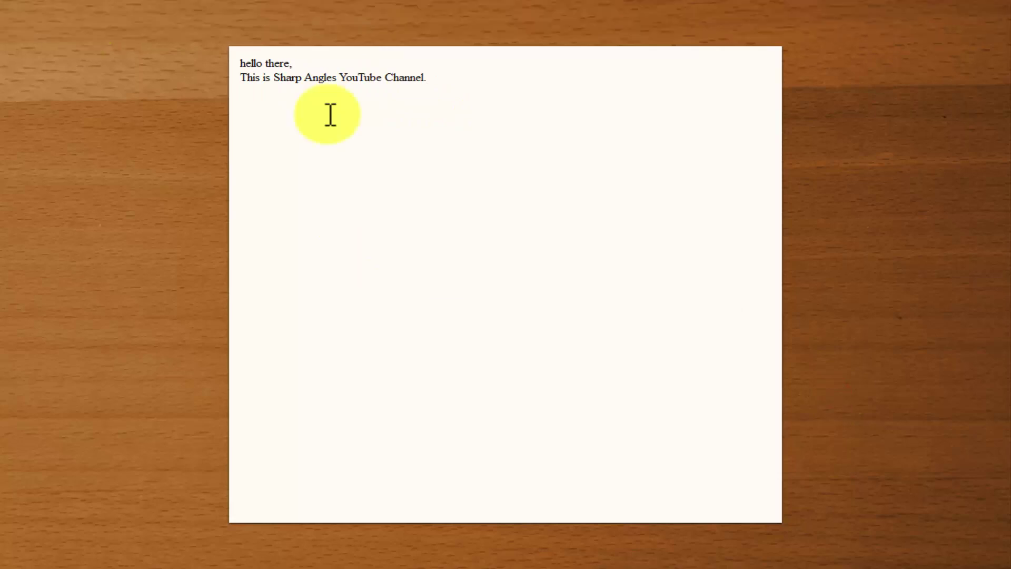
{"action": "left_click", "coordinate": [78, 7]}
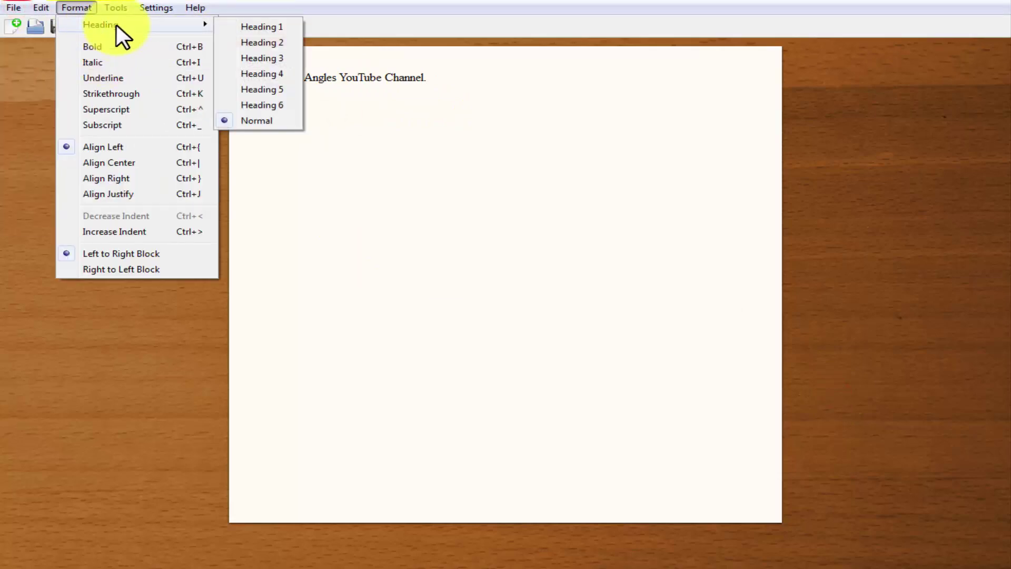
Review the Preferences tabs, checking the Strikethrough and Spelling shortcuts, then close Preferences
{"action": "left_click", "coordinate": [200, 160]}
{"action": "left_click", "coordinate": [333, 101]}
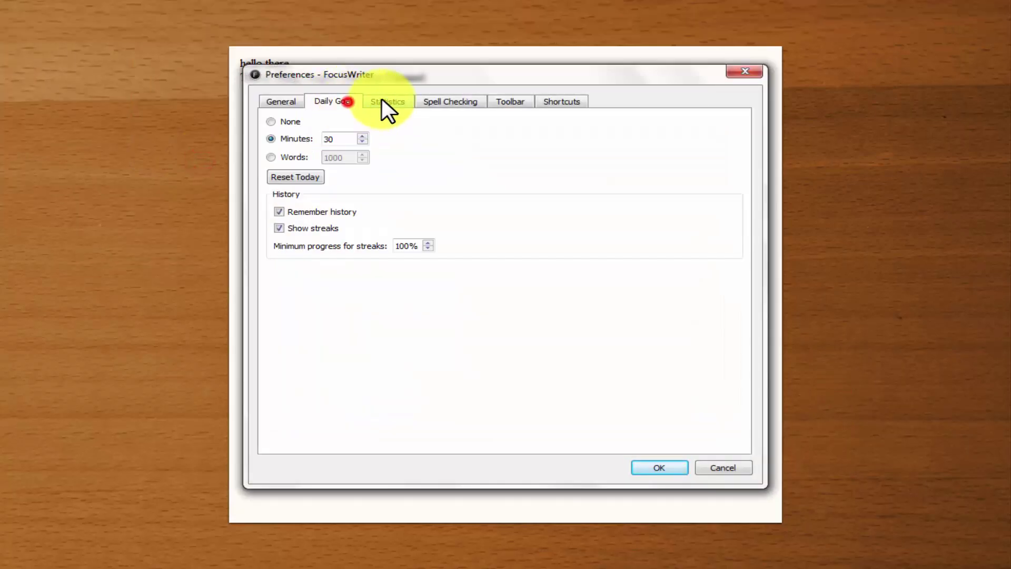
{"action": "left_click", "coordinate": [388, 101]}
{"action": "left_click", "coordinate": [450, 102]}
{"action": "left_click", "coordinate": [511, 101]}
{"action": "left_click", "coordinate": [562, 101]}
{"action": "scroll", "coordinate": [344, 394], "scroll_direction": "down", "scroll_amount": 20}
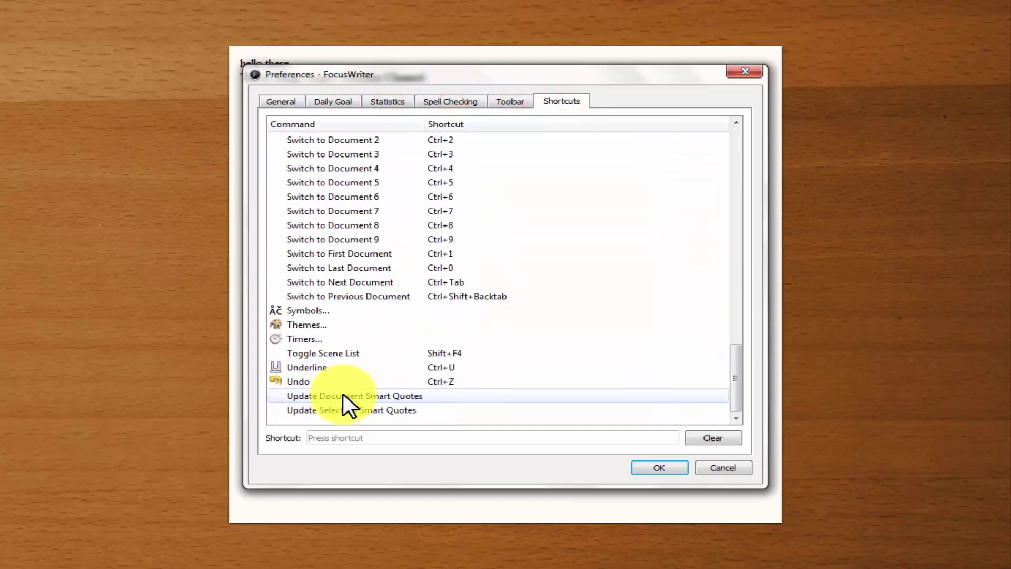
{"action": "scroll", "coordinate": [344, 393], "scroll_direction": "up", "scroll_amount": 20}
{"action": "scroll", "coordinate": [344, 394], "scroll_direction": "down", "scroll_amount": 12}
{"action": "scroll", "coordinate": [340, 379], "scroll_direction": "down", "scroll_amount": 5}
{"action": "left_click", "coordinate": [316, 293]}
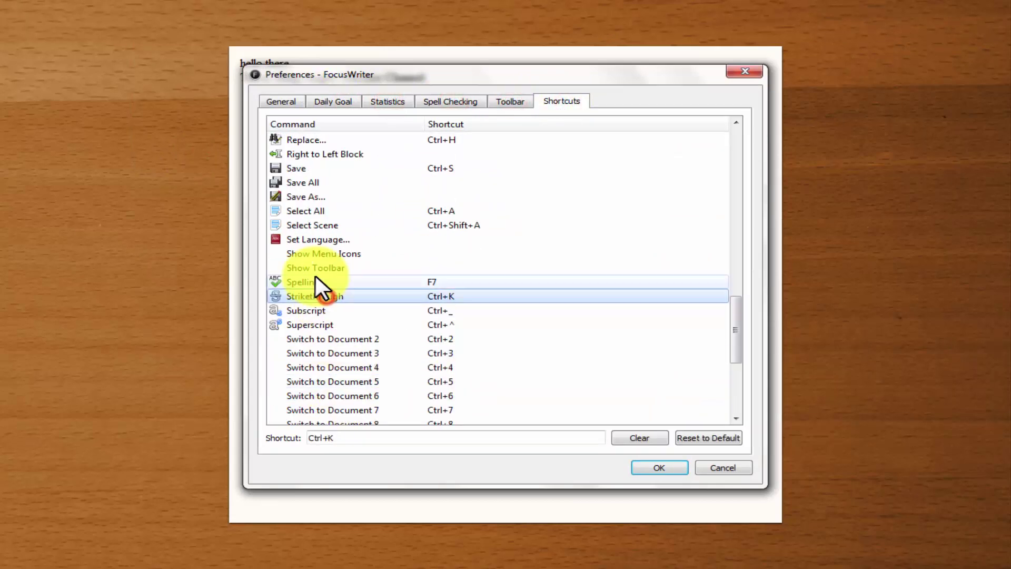
{"action": "left_click", "coordinate": [314, 280]}
{"action": "left_click", "coordinate": [670, 467]}
Add Spelling to the toolbar actions in Preferences and save with OK
{"action": "mouse_move", "coordinate": [236, 2]}
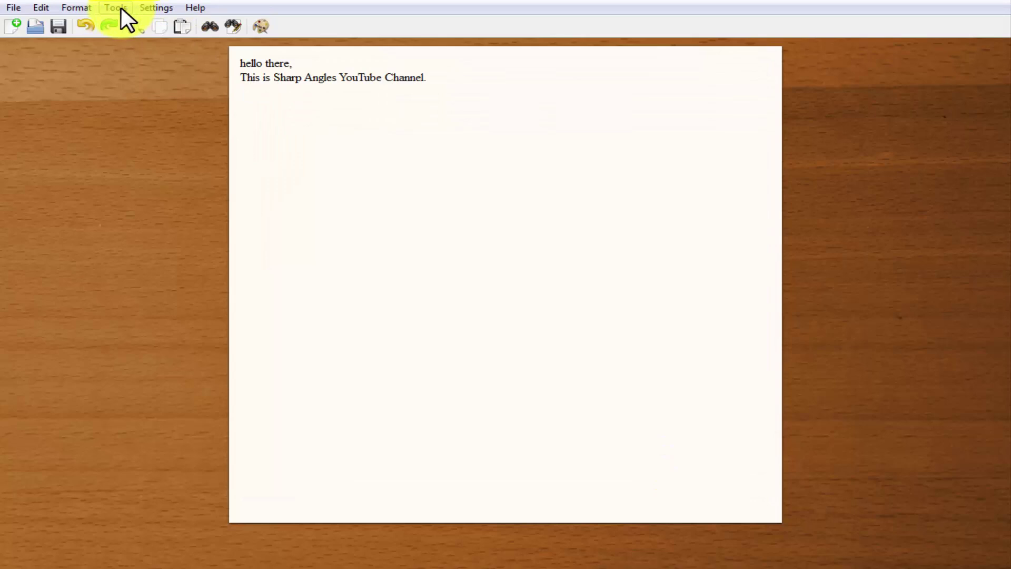
{"action": "left_click", "coordinate": [156, 7]}
{"action": "left_click", "coordinate": [201, 121]}
{"action": "left_click", "coordinate": [508, 101]}
{"action": "left_click", "coordinate": [548, 99]}
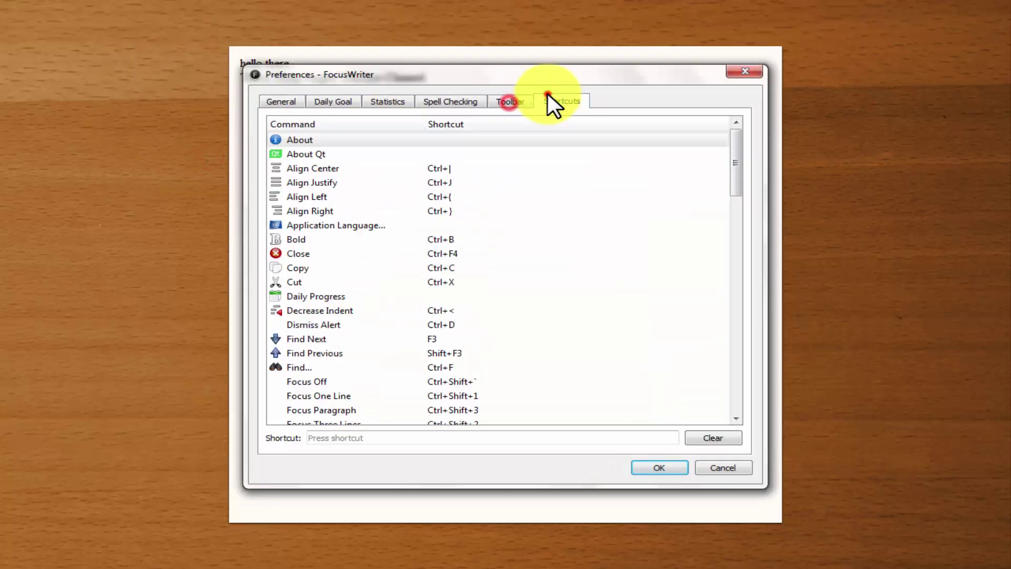
{"action": "left_click", "coordinate": [318, 358]}
{"action": "scroll", "coordinate": [314, 348], "scroll_direction": "down", "scroll_amount": 13}
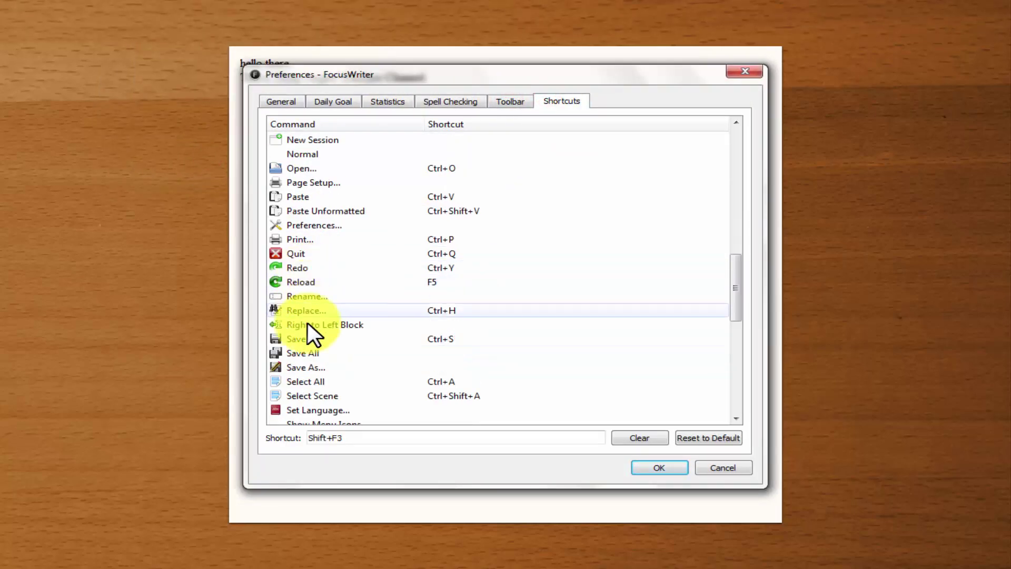
{"action": "scroll", "coordinate": [311, 310], "scroll_direction": "down", "scroll_amount": 4}
{"action": "left_click", "coordinate": [318, 279]}
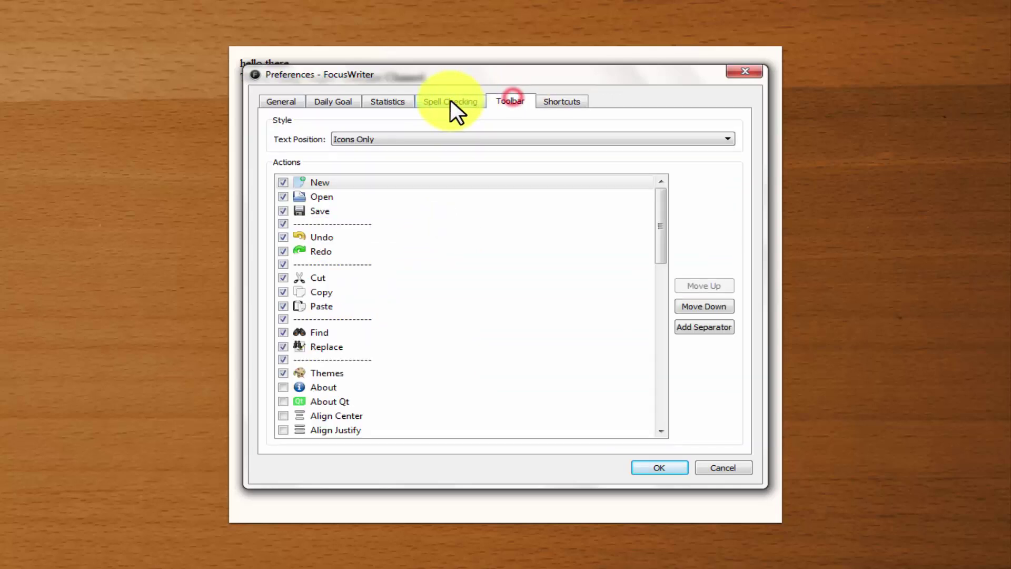
{"action": "scroll", "coordinate": [328, 368], "scroll_direction": "down", "scroll_amount": 6}
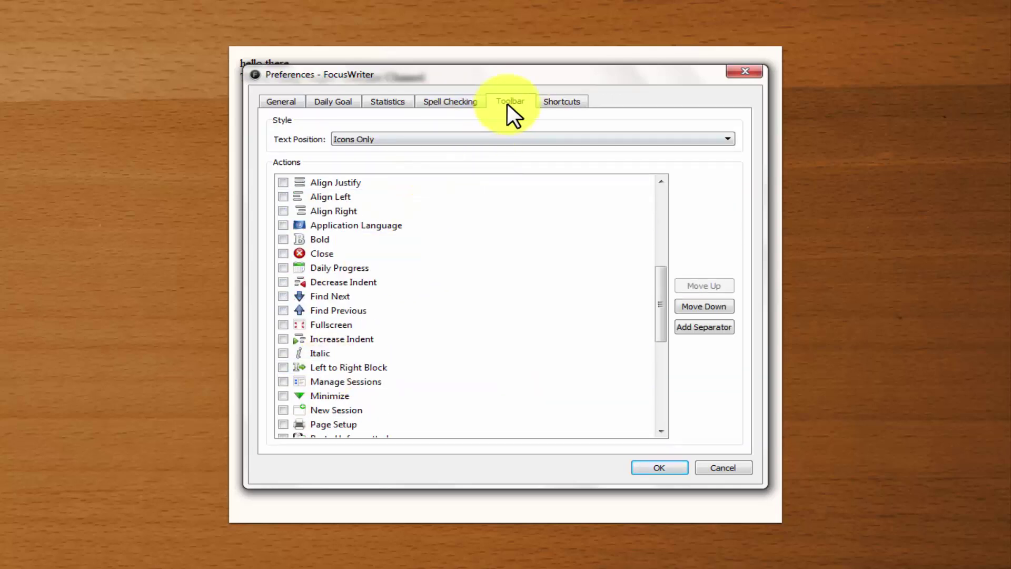
{"action": "scroll", "coordinate": [289, 400], "scroll_direction": "down", "scroll_amount": 6}
{"action": "left_click", "coordinate": [283, 353]}
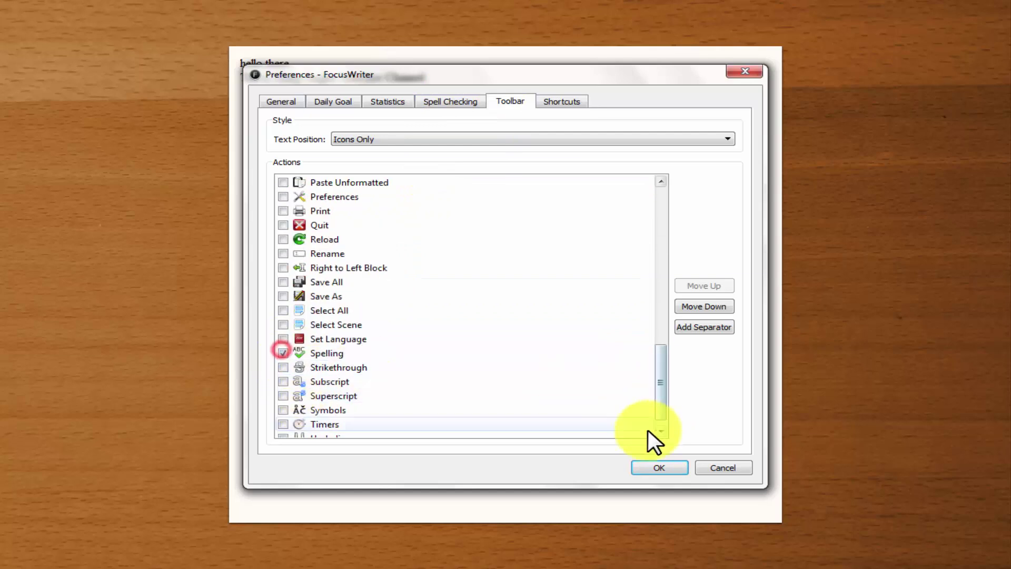
{"action": "left_click", "coordinate": [664, 468]}
Apply the Space Dreams theme, then delete the partial word and the third-line words from the text
{"action": "left_click", "coordinate": [260, 25]}
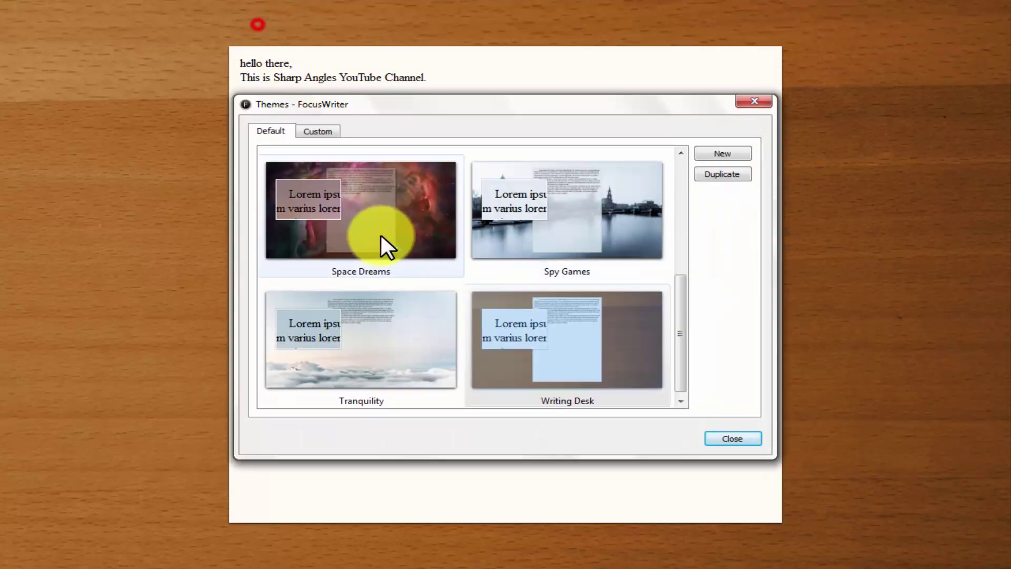
{"action": "left_click", "coordinate": [381, 235]}
{"action": "left_click", "coordinate": [760, 104]}
{"action": "left_click", "coordinate": [498, 76]}
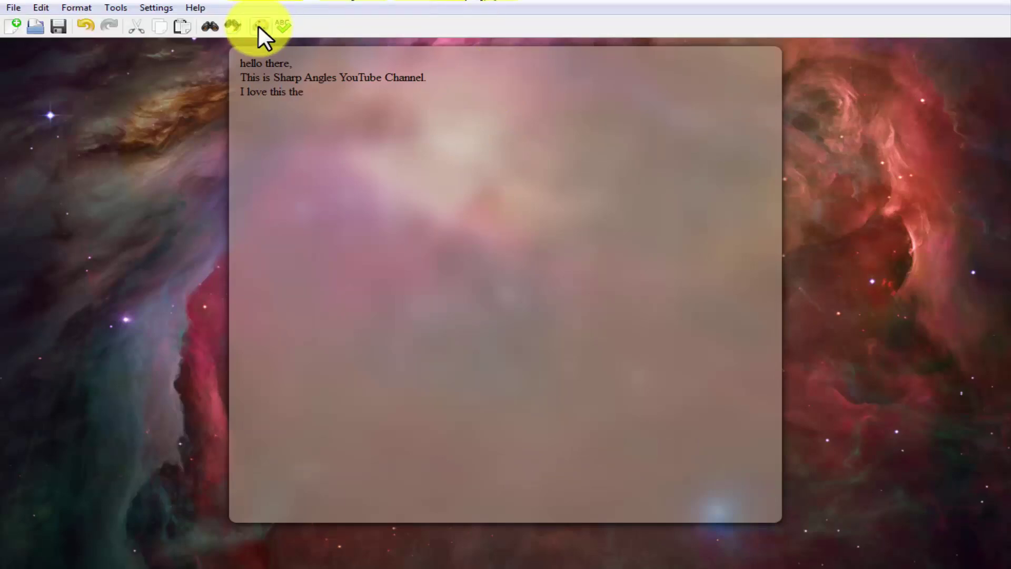
{"action": "key", "text": "BackSpace"}
{"action": "key", "text": "BackSpace"}
{"action": "key", "text": "BackSpace"}
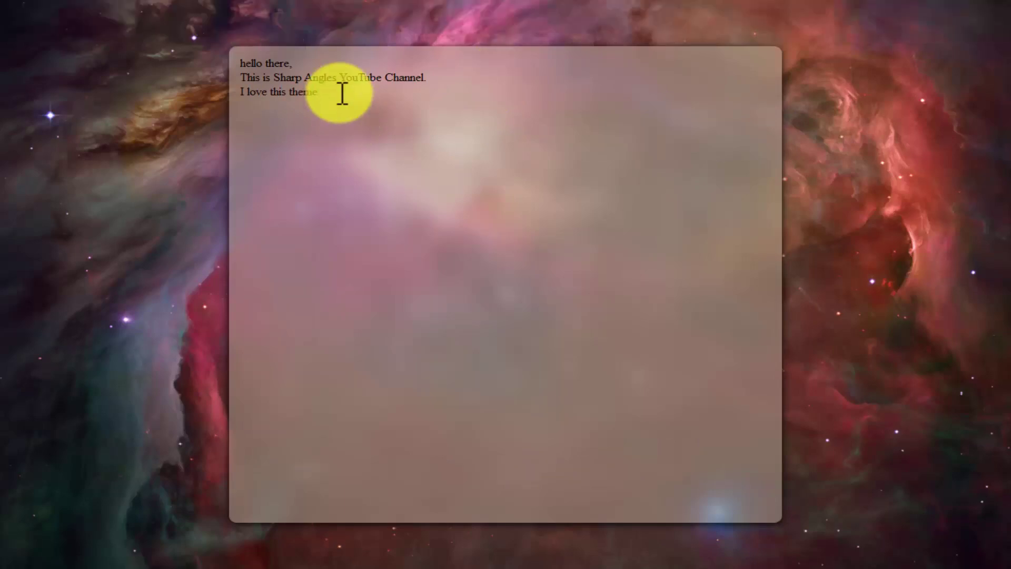
{"action": "left_click_drag", "start_coordinate": [331, 95], "coordinate": [240, 94]}
{"action": "key", "text": "BackSpace"}
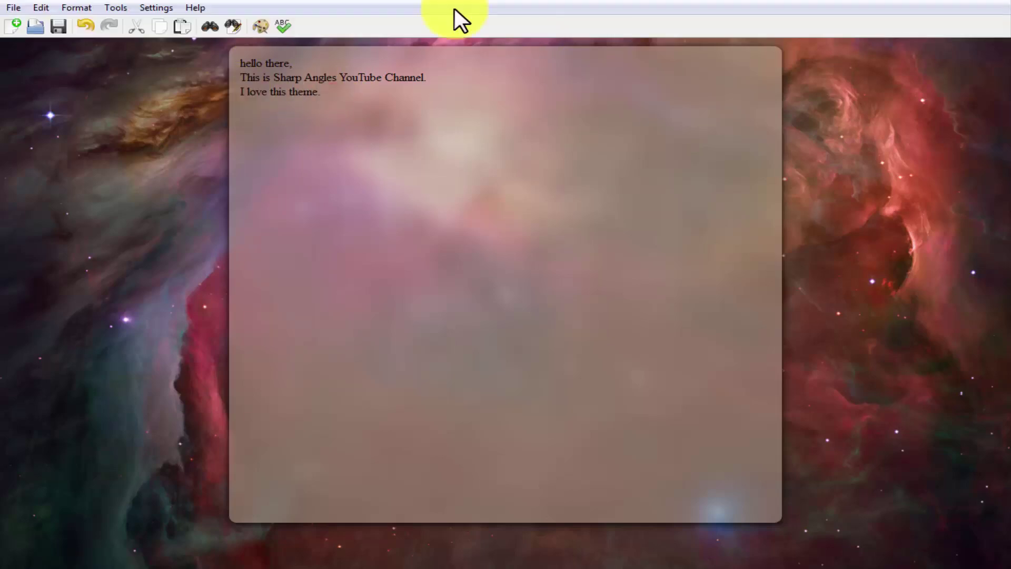
Cycle through the Spy Games, Enchantment and Bitter Skies themes, ending on Old School
{"action": "left_click", "coordinate": [259, 25]}
{"action": "left_click", "coordinate": [390, 224]}
{"action": "left_click", "coordinate": [545, 193]}
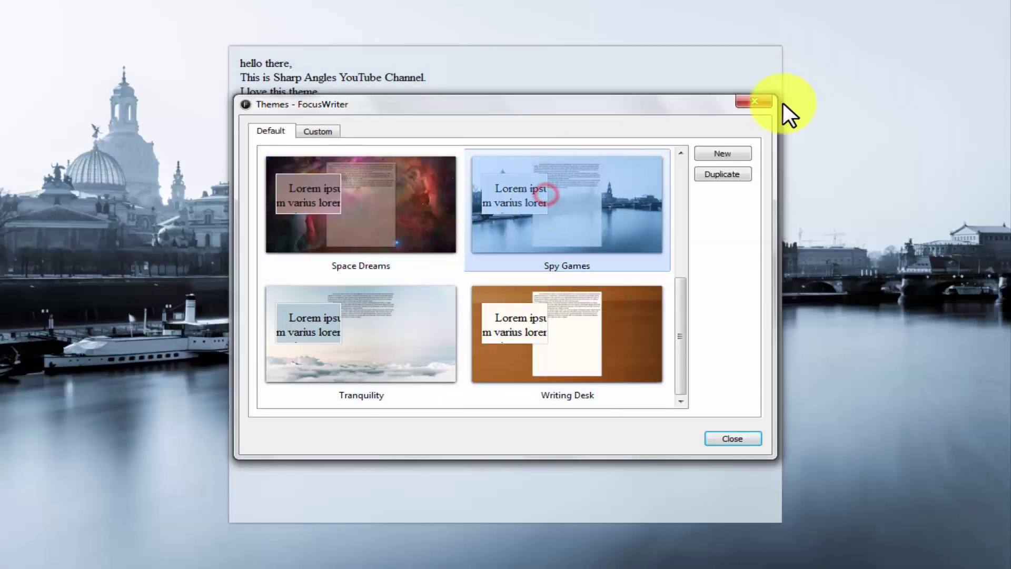
{"action": "left_click", "coordinate": [754, 102]}
{"action": "left_click", "coordinate": [261, 24]}
{"action": "left_click", "coordinate": [413, 328]}
{"action": "scroll", "coordinate": [631, 237], "scroll_direction": "up", "scroll_amount": 5}
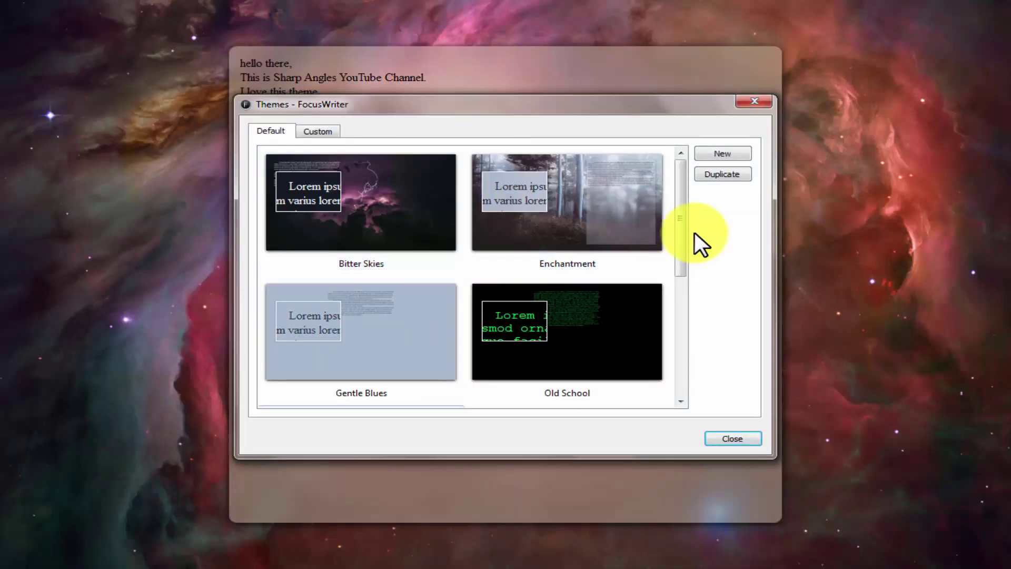
{"action": "left_click", "coordinate": [589, 200]}
{"action": "left_click", "coordinate": [428, 198]}
{"action": "scroll", "coordinate": [526, 289], "scroll_direction": "down", "scroll_amount": 5}
{"action": "scroll", "coordinate": [621, 337], "scroll_direction": "up", "scroll_amount": 5}
{"action": "left_click", "coordinate": [590, 320]}
{"action": "left_click", "coordinate": [732, 439]}
Add the line 'wow.' and quit FocusWriter without saving
{"action": "left_click", "coordinate": [460, 120]}
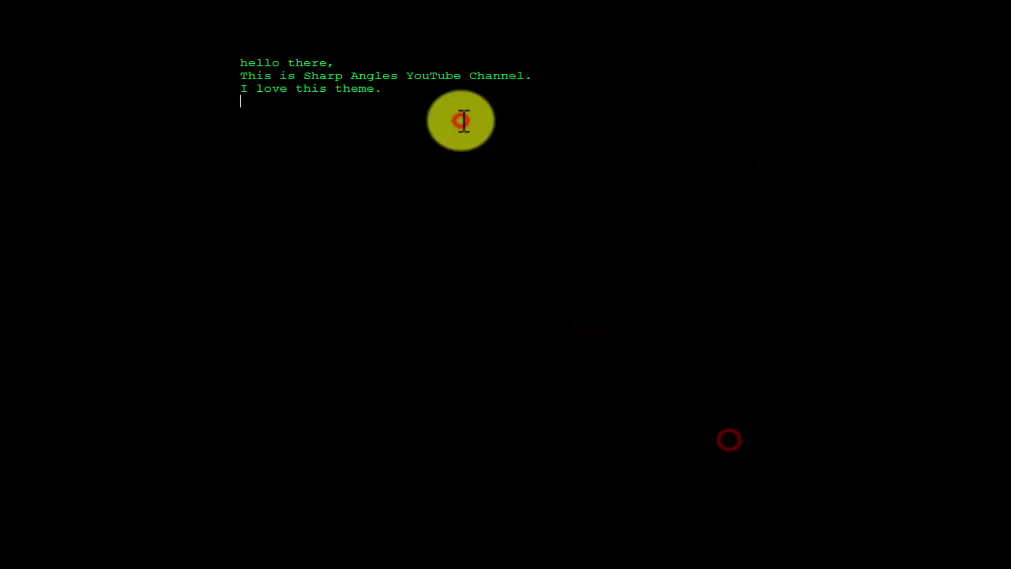
{"action": "type", "text": "wow."}
{"action": "mouse_move", "coordinate": [926, 31]}
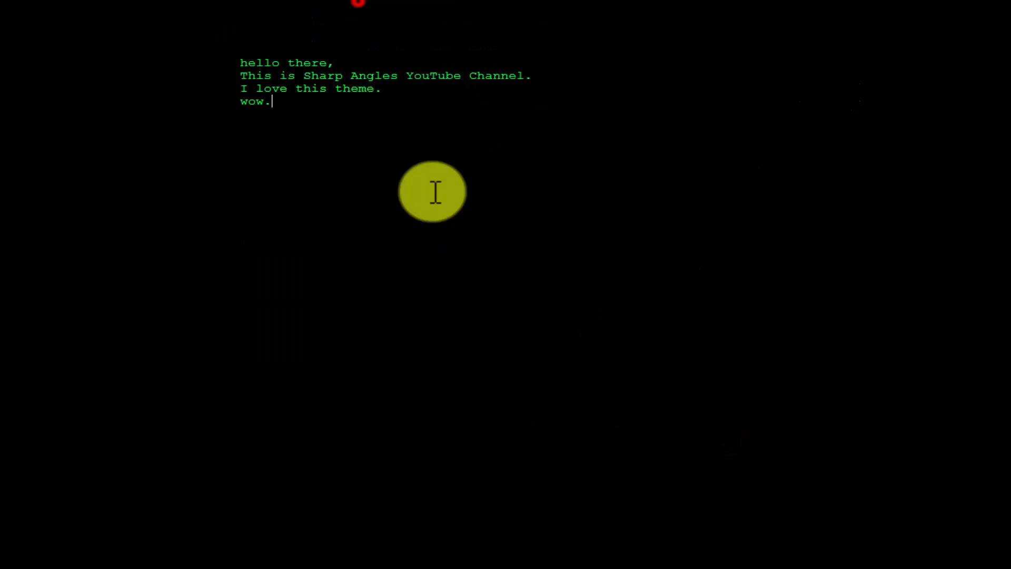
{"action": "left_click", "coordinate": [431, 189]}
{"action": "left_click", "coordinate": [13, 7]}
{"action": "left_click", "coordinate": [40, 228]}
Search Google for 'trelby' and open the official trelby.org website
{"action": "left_click", "coordinate": [530, 307]}
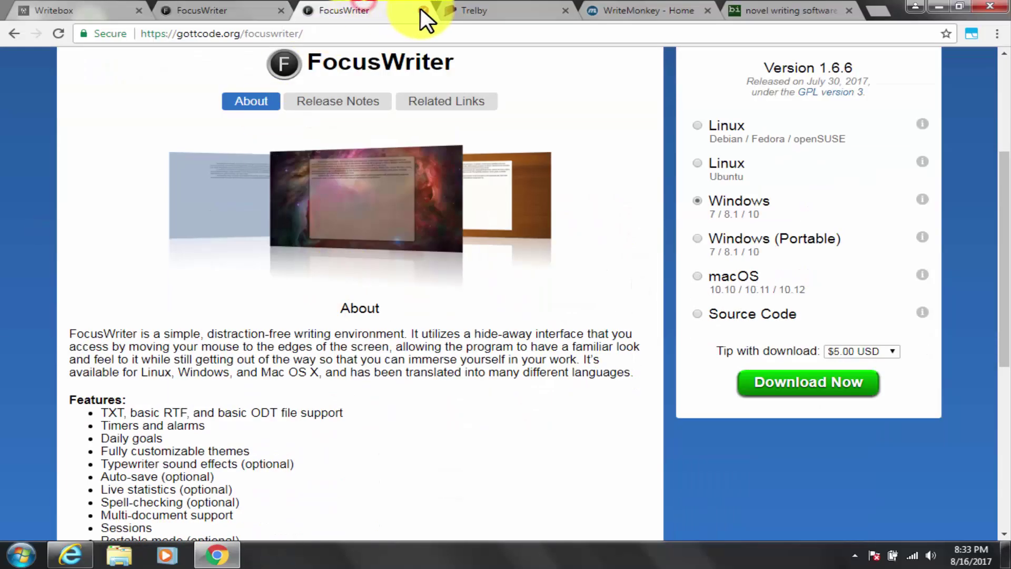
{"action": "left_click", "coordinate": [380, 32]}
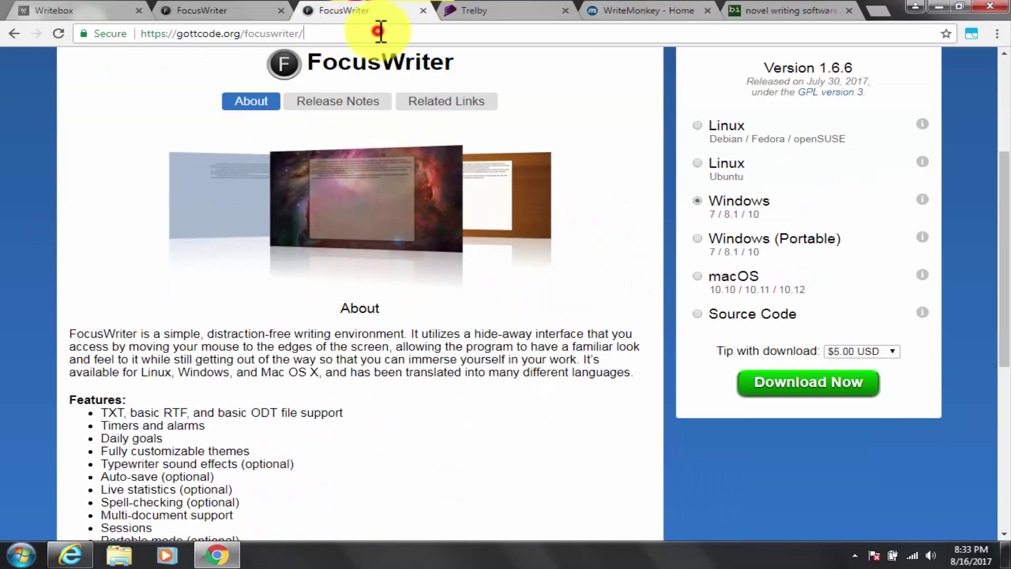
{"action": "key", "text": "ctrl+a"}
{"action": "type", "text": "goo"}
{"action": "key", "text": "Return"}
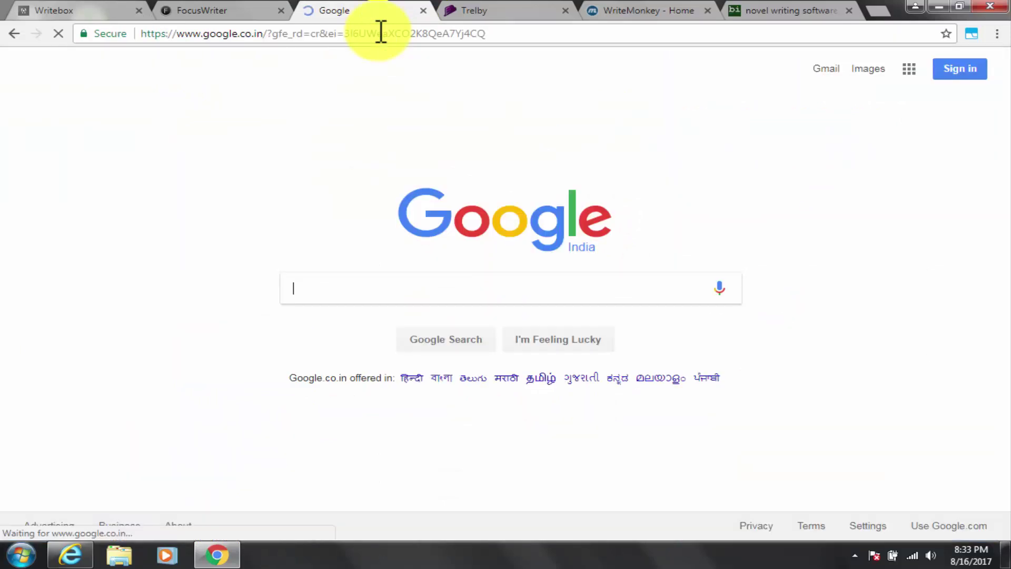
{"action": "key", "text": "Return"}
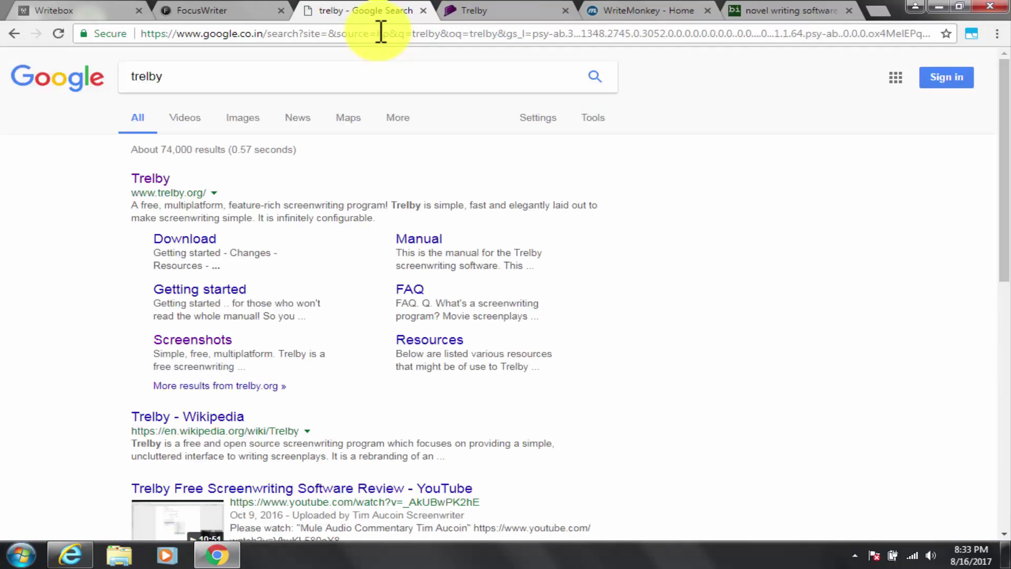
{"action": "left_click", "coordinate": [156, 179]}
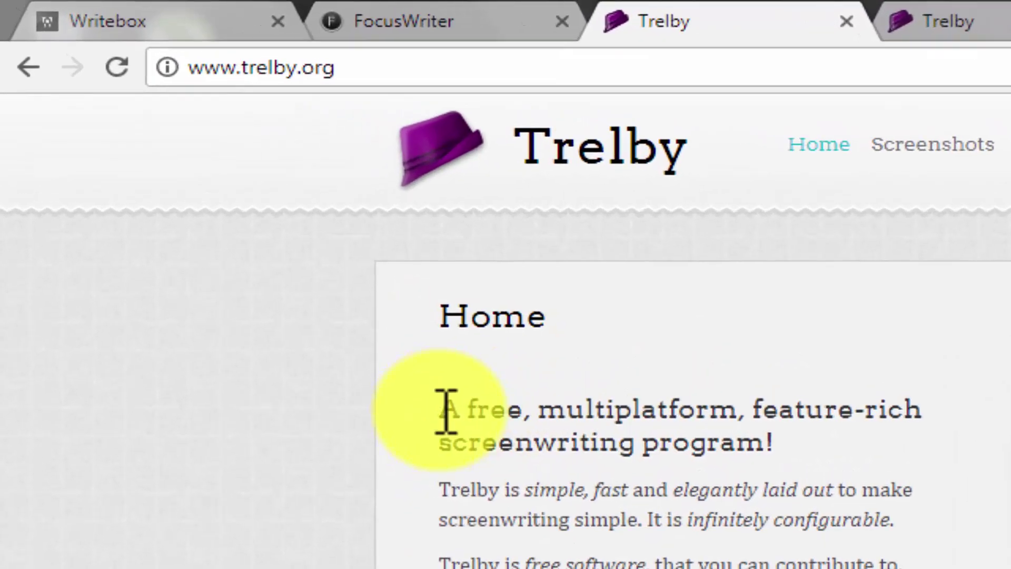
Look over Trelby's screenwriting feature list, then go to the Download page
{"action": "left_click_drag", "start_coordinate": [218, 204], "coordinate": [380, 220]}
{"action": "left_click", "coordinate": [390, 230]}
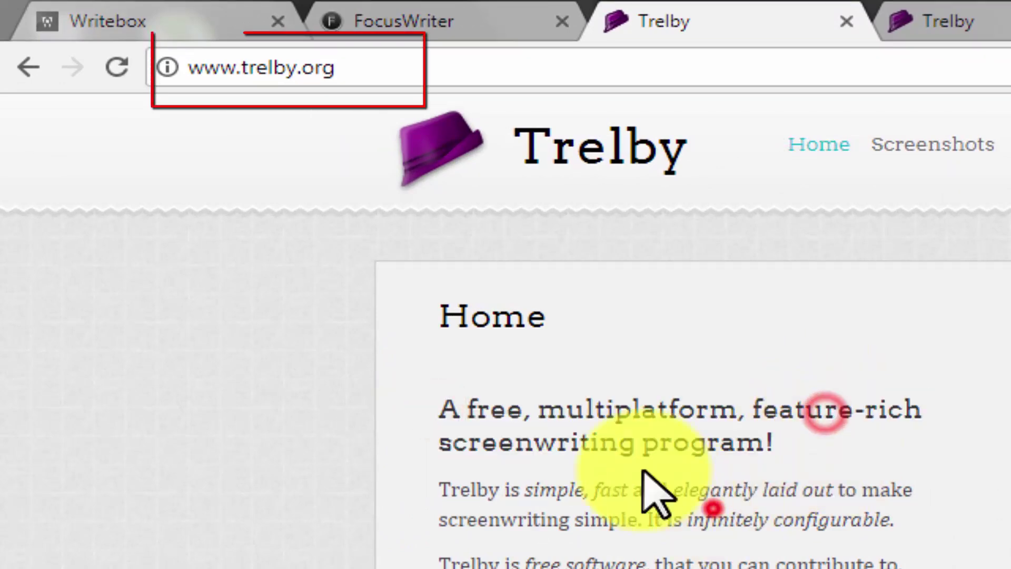
{"action": "left_click_drag", "start_coordinate": [634, 443], "coordinate": [440, 443]}
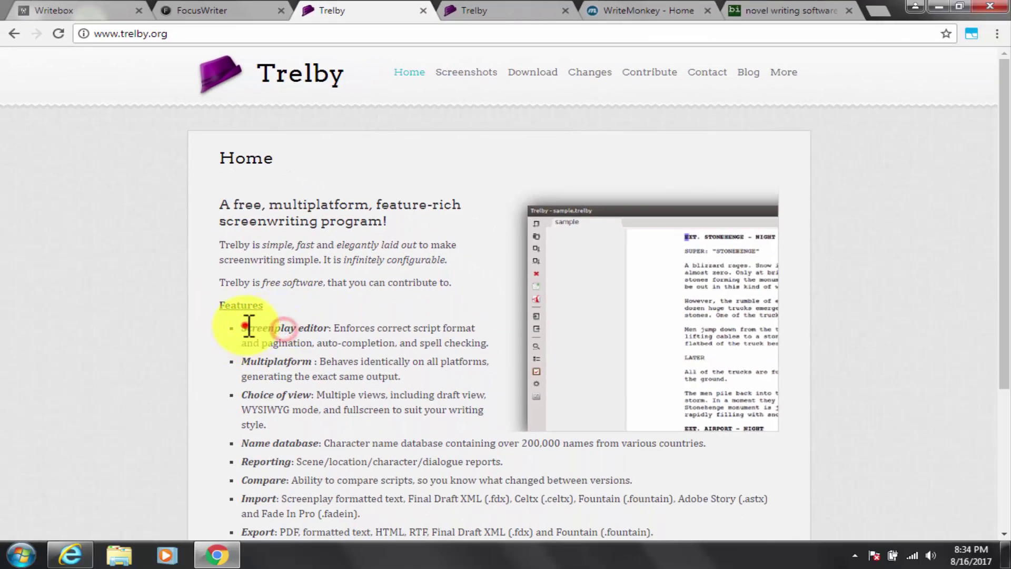
{"action": "left_click_drag", "start_coordinate": [396, 536], "coordinate": [535, 554]}
{"action": "left_click", "coordinate": [314, 365]}
{"action": "left_click_drag", "start_coordinate": [314, 364], "coordinate": [243, 363]}
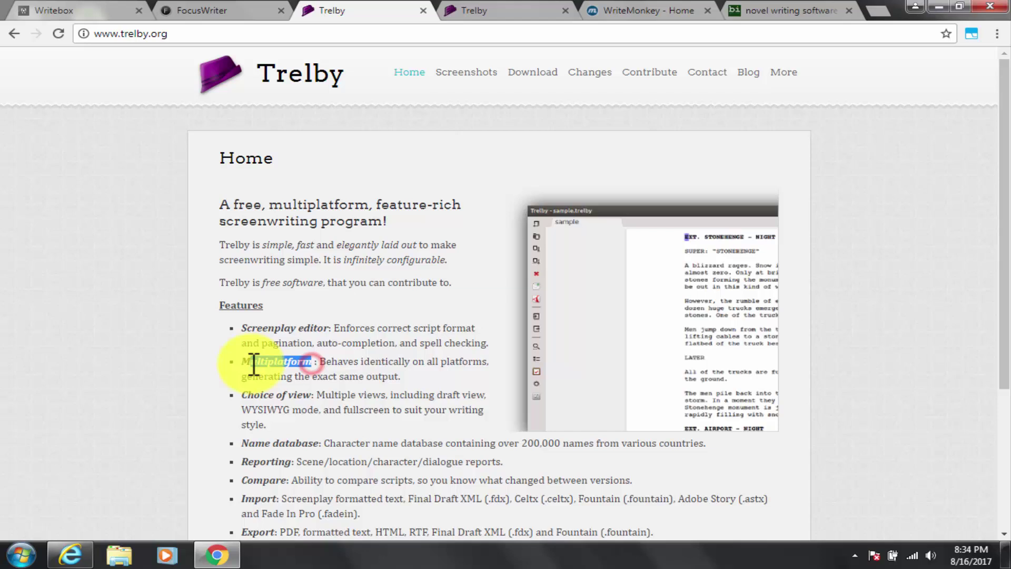
{"action": "scroll", "coordinate": [279, 279], "scroll_direction": "down", "scroll_amount": 3}
{"action": "left_click", "coordinate": [281, 298]}
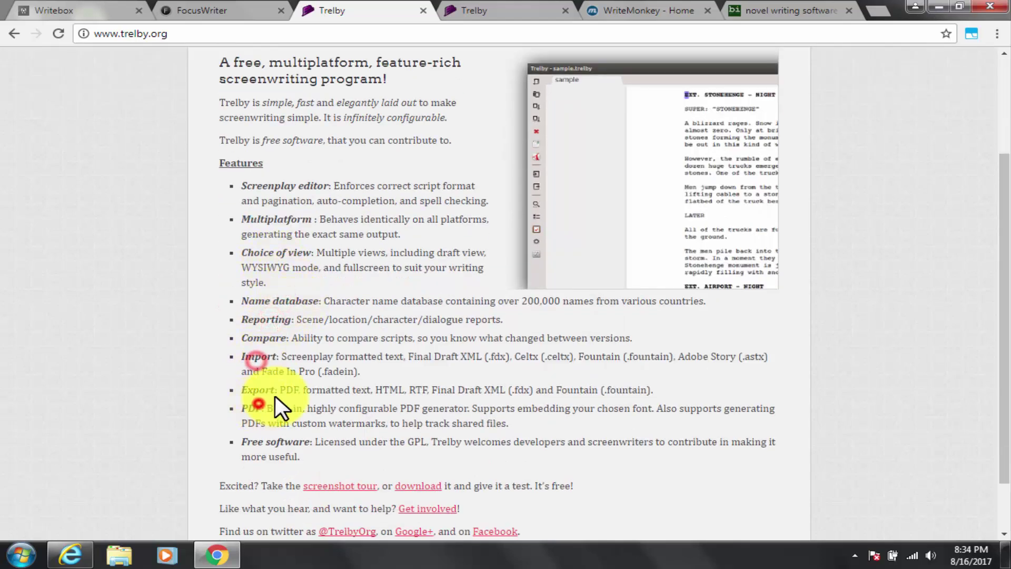
{"action": "scroll", "coordinate": [294, 388], "scroll_direction": "down", "scroll_amount": 2}
{"action": "left_click_drag", "start_coordinate": [298, 375], "coordinate": [254, 376]}
{"action": "left_click", "coordinate": [331, 373]}
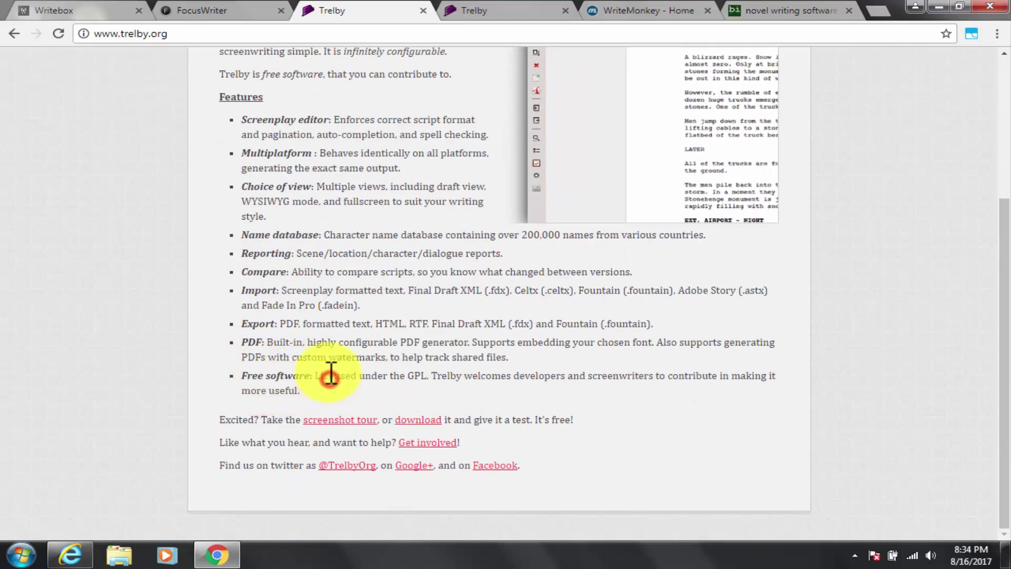
{"action": "scroll", "coordinate": [482, 313], "scroll_direction": "up", "scroll_amount": 3}
{"action": "left_click", "coordinate": [533, 72]}
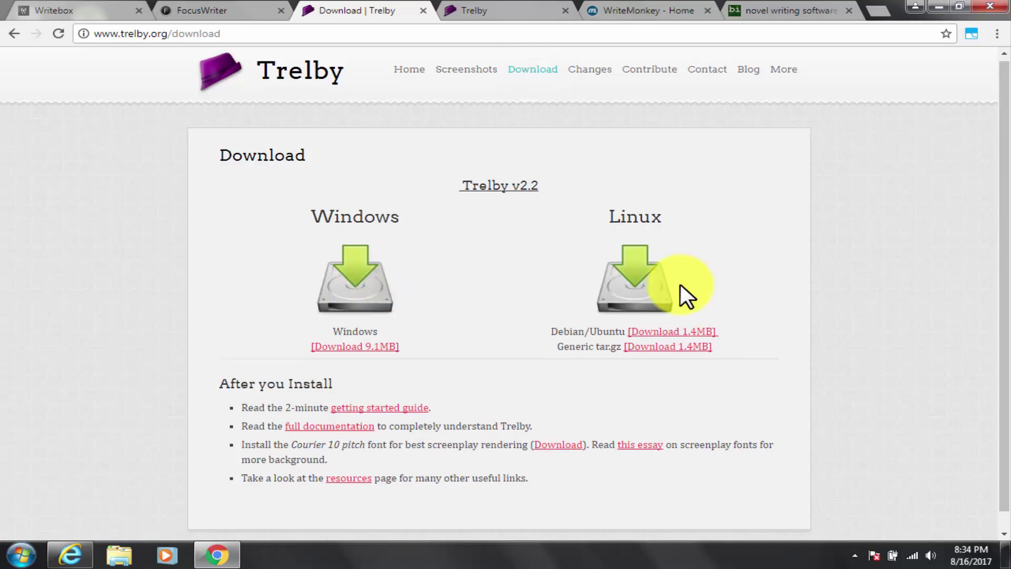
Download the 9.1MB Windows Trelby installer and glance at the blog and home page
{"action": "scroll", "coordinate": [527, 295], "scroll_direction": "down", "scroll_amount": 1}
{"action": "left_click", "coordinate": [352, 327]}
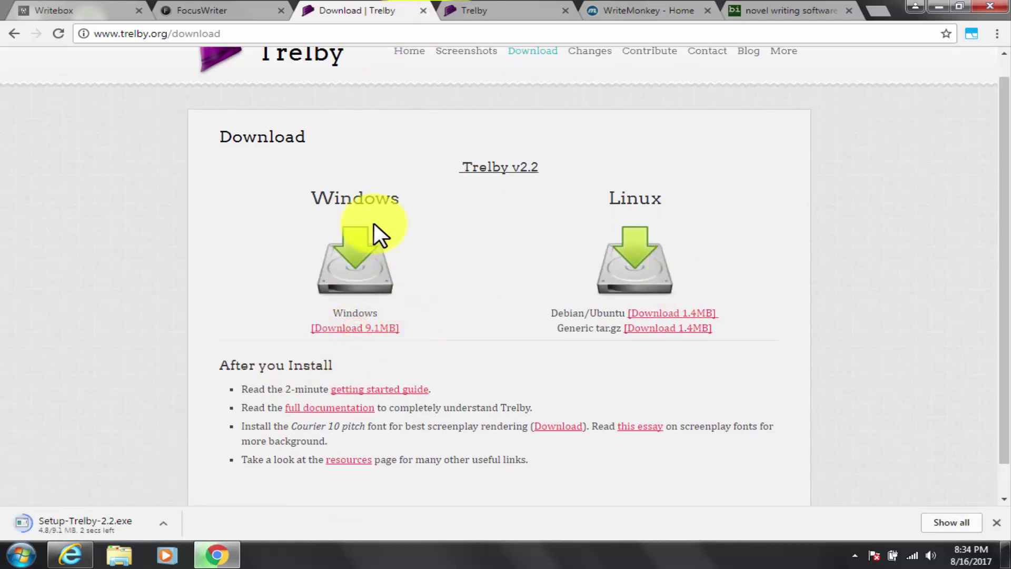
{"action": "scroll", "coordinate": [533, 56], "scroll_direction": "up", "scroll_amount": 1}
{"action": "left_click", "coordinate": [747, 73]}
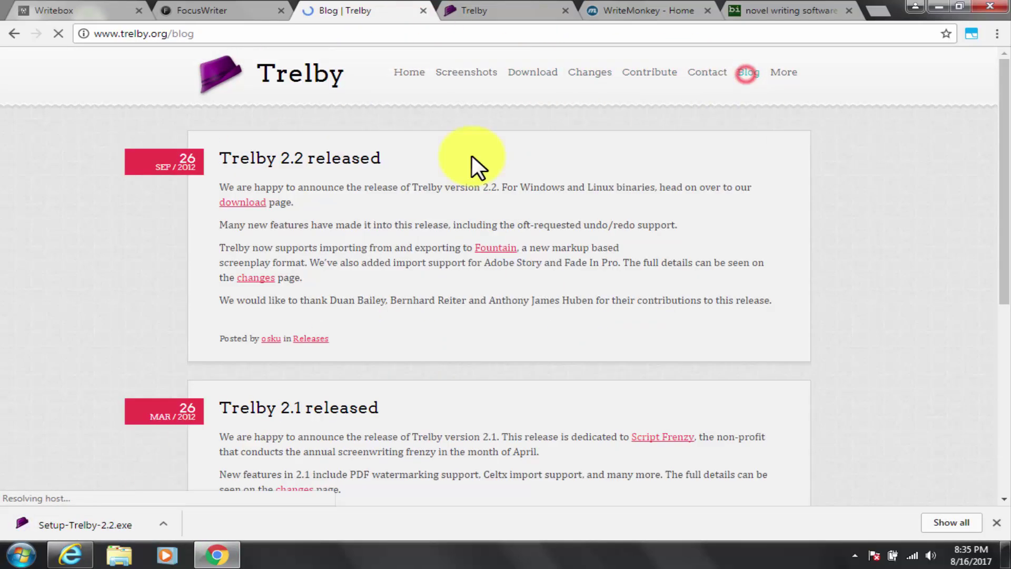
{"action": "scroll", "coordinate": [343, 266], "scroll_direction": "down", "scroll_amount": 5}
{"action": "scroll", "coordinate": [413, 185], "scroll_direction": "up", "scroll_amount": 5}
{"action": "left_click", "coordinate": [456, 73]}
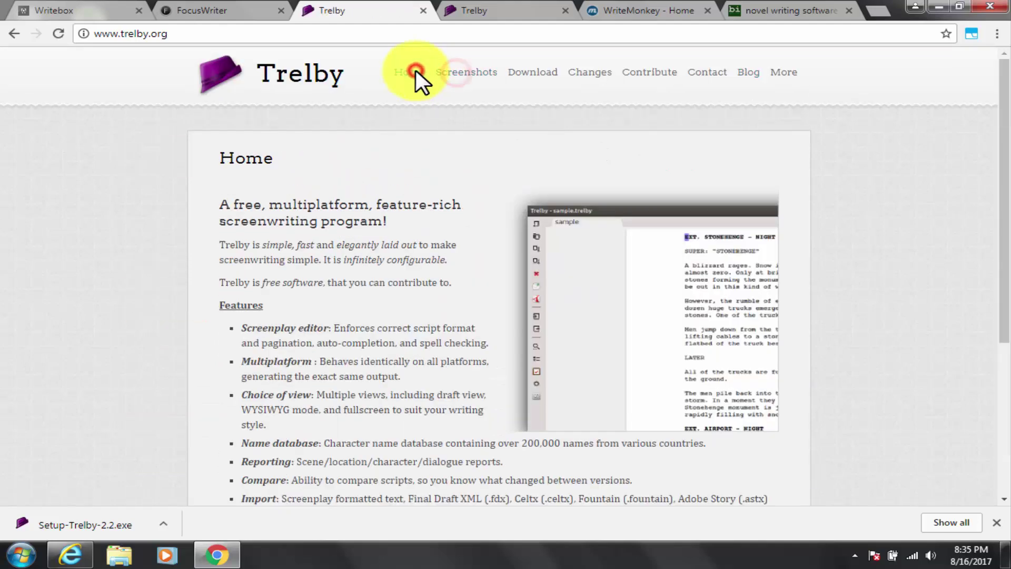
{"action": "scroll", "coordinate": [316, 106], "scroll_direction": "down", "scroll_amount": 4}
Run Setup-Trelby-2.2.exe and install Trelby into the default C:\Program Files\Trelby folder
{"action": "left_click", "coordinate": [84, 524]}
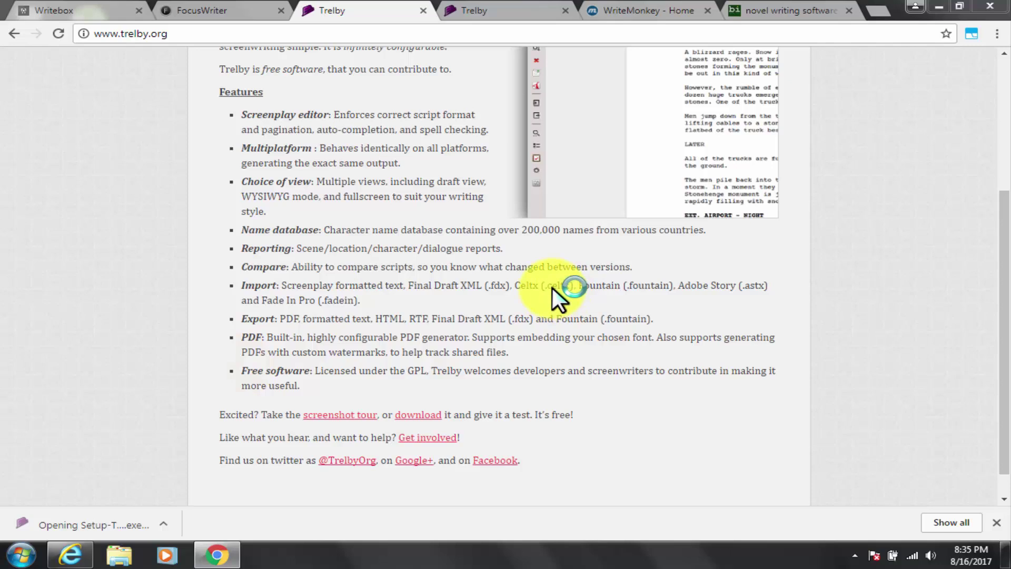
{"action": "left_click", "coordinate": [593, 390]}
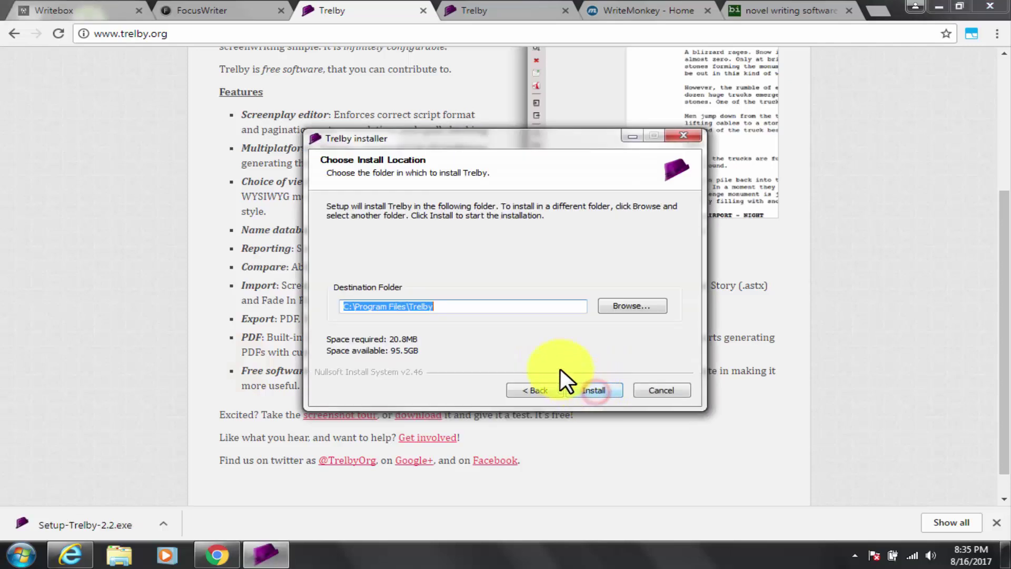
{"action": "left_click", "coordinate": [595, 389]}
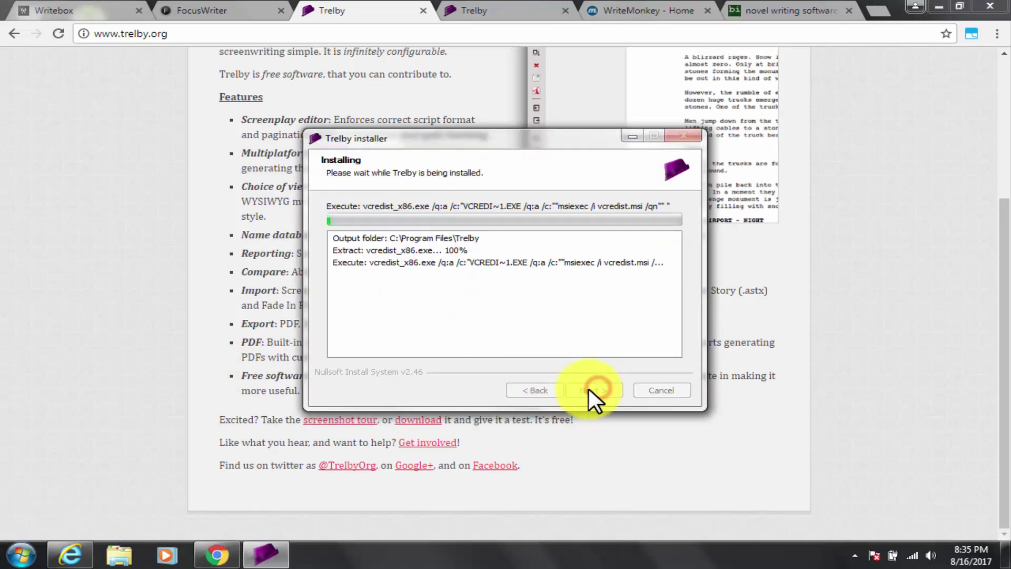
{"action": "left_click", "coordinate": [586, 390]}
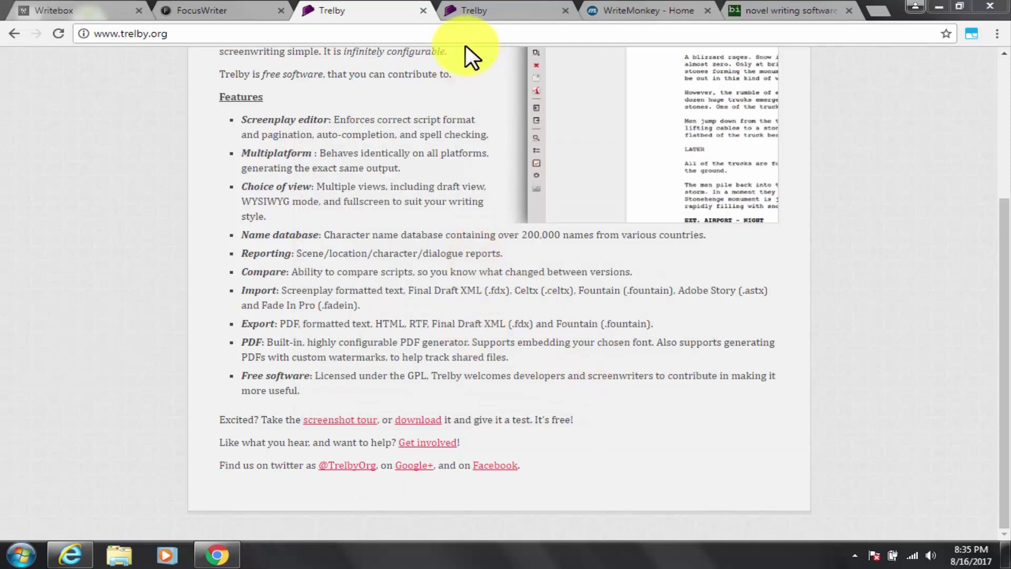
{"action": "left_click", "coordinate": [20, 554]}
Launch Trelby from a 'trel' Start menu search and maximize its window
{"action": "type", "text": "trel"}
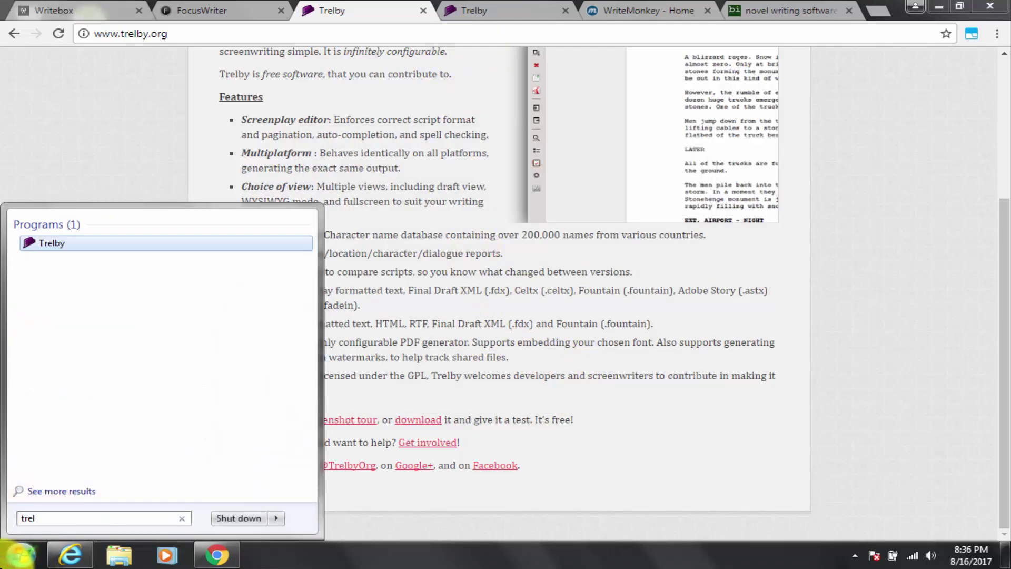
{"action": "left_click", "coordinate": [47, 243]}
{"action": "left_click", "coordinate": [222, 209]}
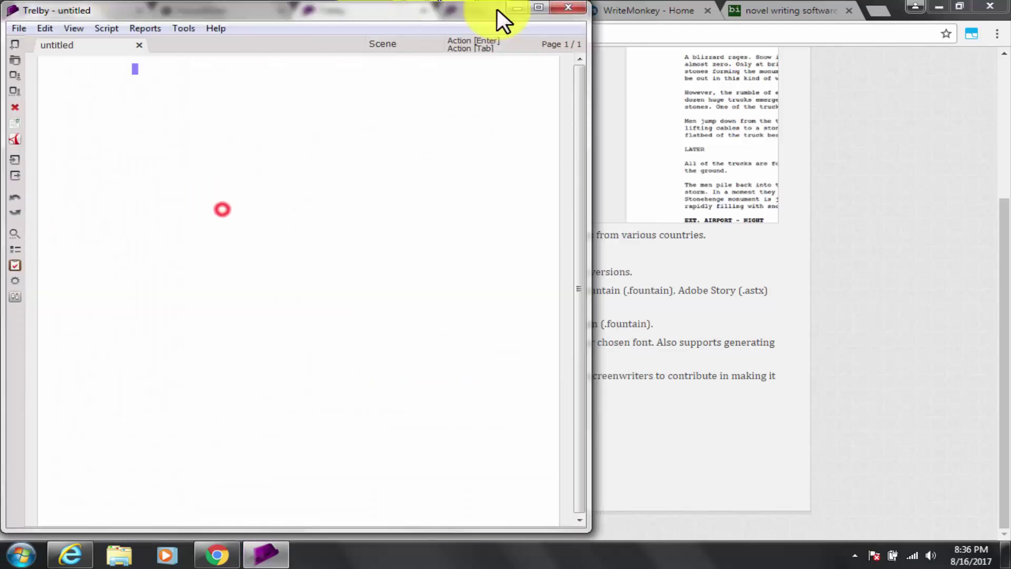
{"action": "double_click", "coordinate": [497, 8]}
Type some practice lines like 'HI THERE' and clear them all from the script
{"action": "type", "text": "HI THERE"}
{"action": "key", "text": "Return"}
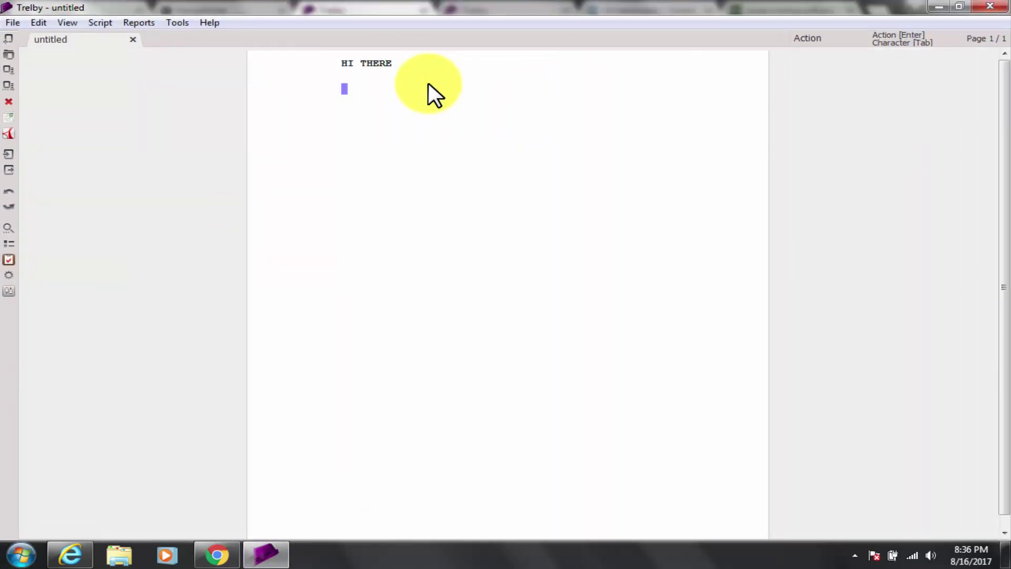
{"action": "type", "text": "DkflkdsKDFLKSDKL"}
{"action": "key", "text": "ctrl+a"}
{"action": "key", "text": "Delete"}
{"action": "type", "text": "HDKFKLSDFJDFS"}
{"action": "key", "text": "Return"}
{"action": "type", "text": "Hi the"}
{"action": "key", "text": "ctrl+a"}
{"action": "key", "text": "Delete"}
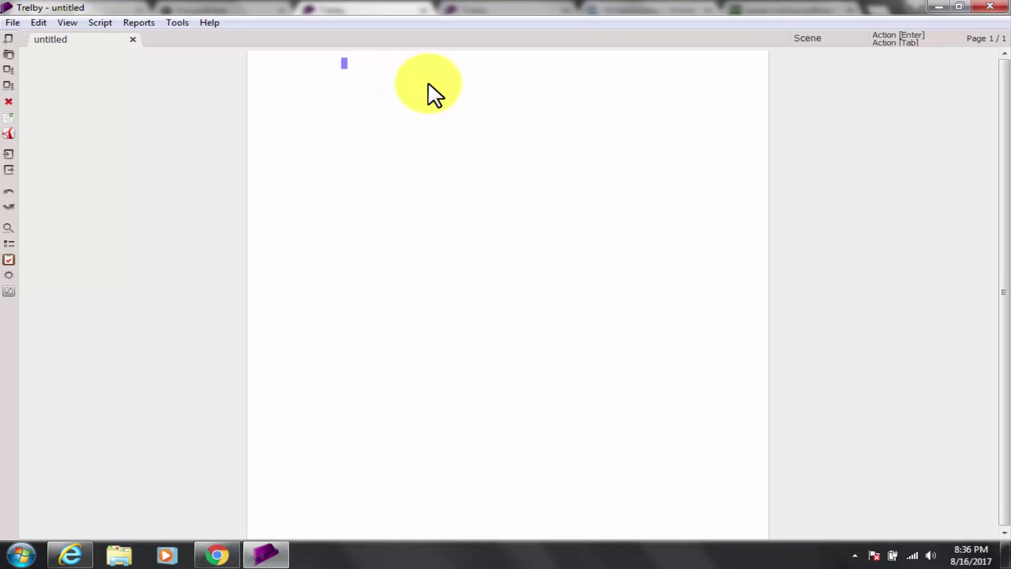
Type scene heading 'SHARP ANGLES' and action lines 'Hi', 'This looks to be a great writing software.'
{"action": "type", "text": "SHARP ANGLES"}
{"action": "key", "text": "Return"}
{"action": "type", "text": "Hi"}
{"action": "key", "text": "Return"}
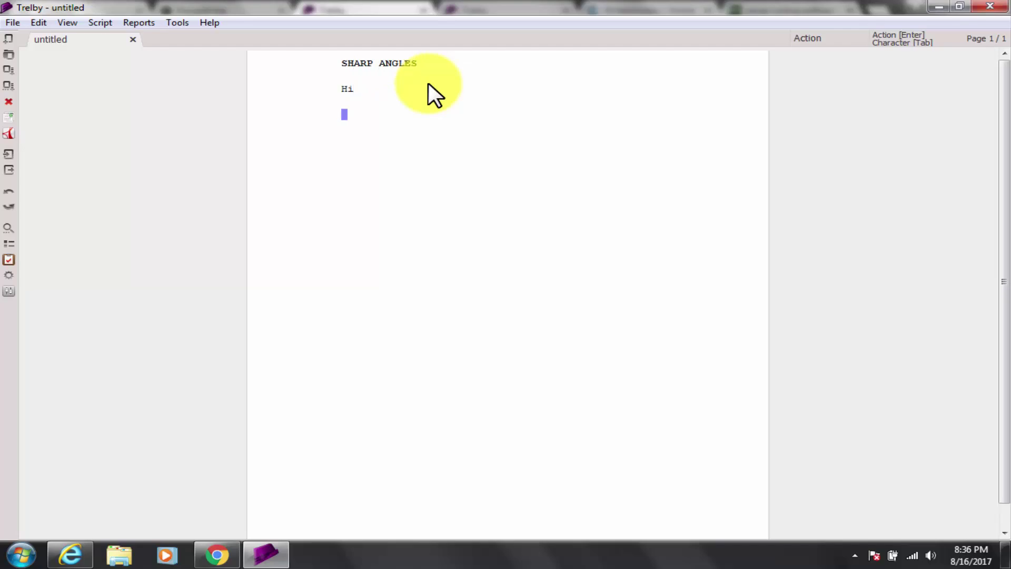
{"action": "type", "text": "This a"}
{"action": "key", "text": "BackSpace"}
{"action": "key", "text": "BackSpace"}
{"action": "type", "text": "looks to be a great fo"}
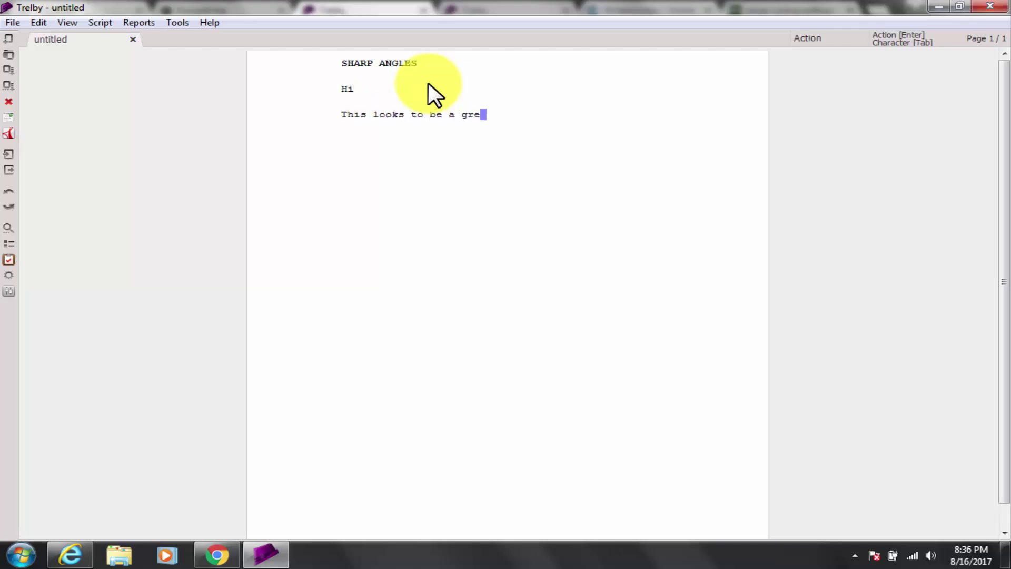
{"action": "key", "text": "BackSpace"}
{"action": "key", "text": "BackSpace"}
{"action": "type", "text": "writing software."}
{"action": "key", "text": "Return"}
{"action": "type", "text": "Need to fig"}
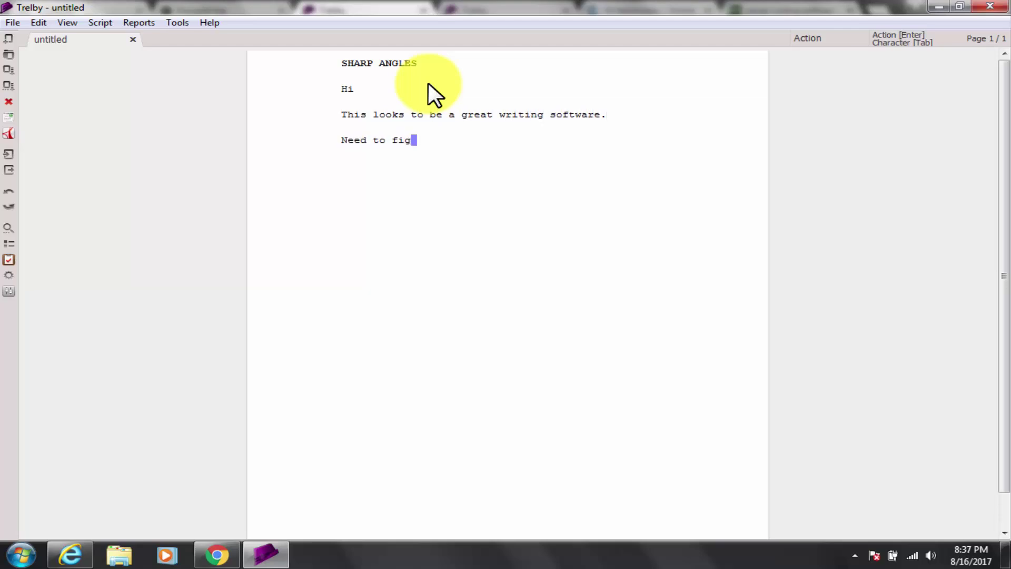
{"action": "type", "text": "ure out bit more on the"}
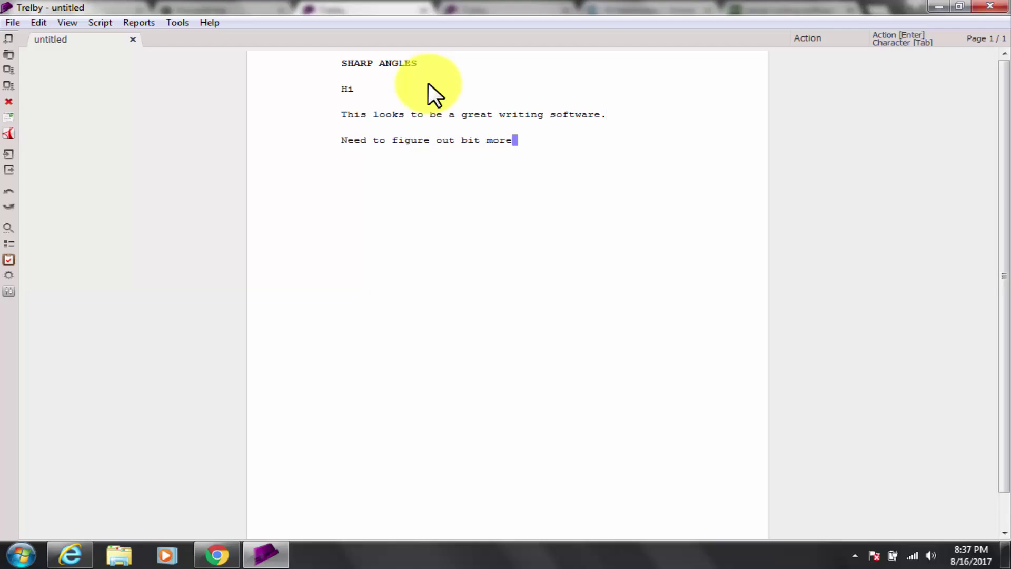
{"action": "key", "text": "BackSpace"}
{"action": "key", "text": "BackSpace"}
{"action": "key", "text": "BackSpace"}
{"action": "key", "text": "BackSpace"}
{"action": "key", "text": "BackSpace"}
{"action": "key", "text": "BackSpace"}
End the last line with 'on UI.' and try the dialogue chart and character reports, cancelling both
{"action": "type", "text": "on UI."}
{"action": "left_click", "coordinate": [11, 22]}
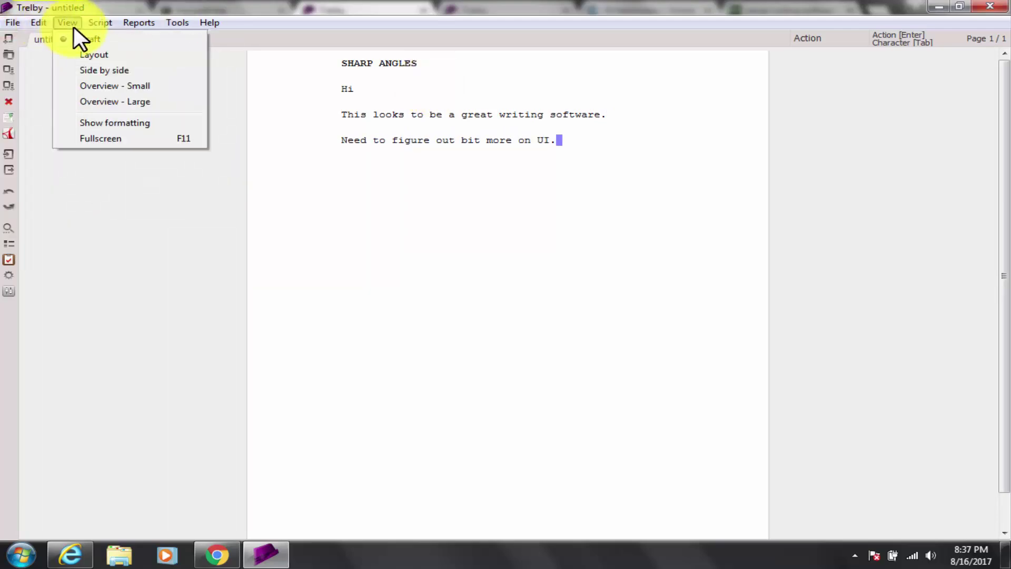
{"action": "mouse_move", "coordinate": [98, 22]}
{"action": "mouse_move", "coordinate": [138, 22]}
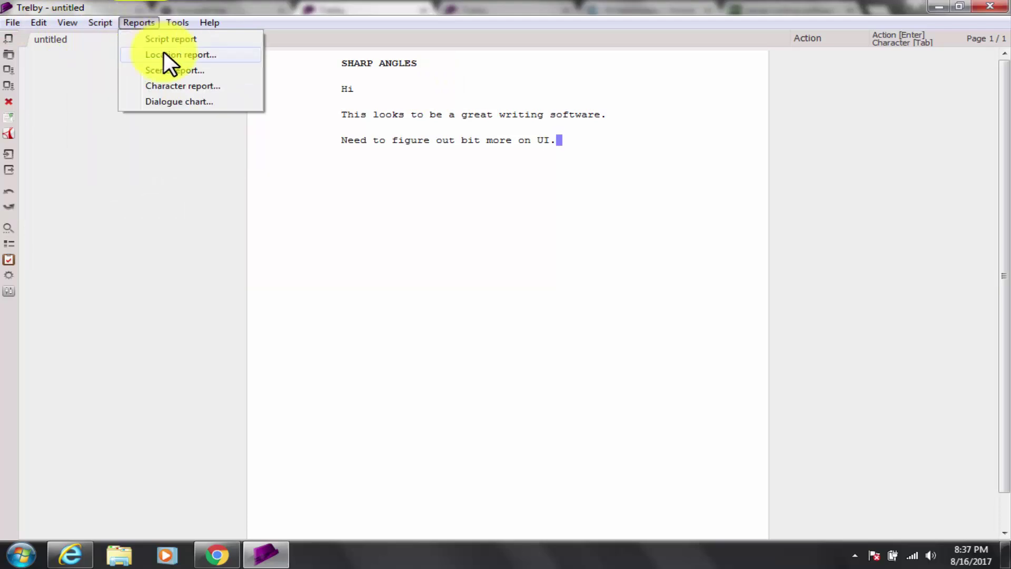
{"action": "left_click", "coordinate": [169, 100]}
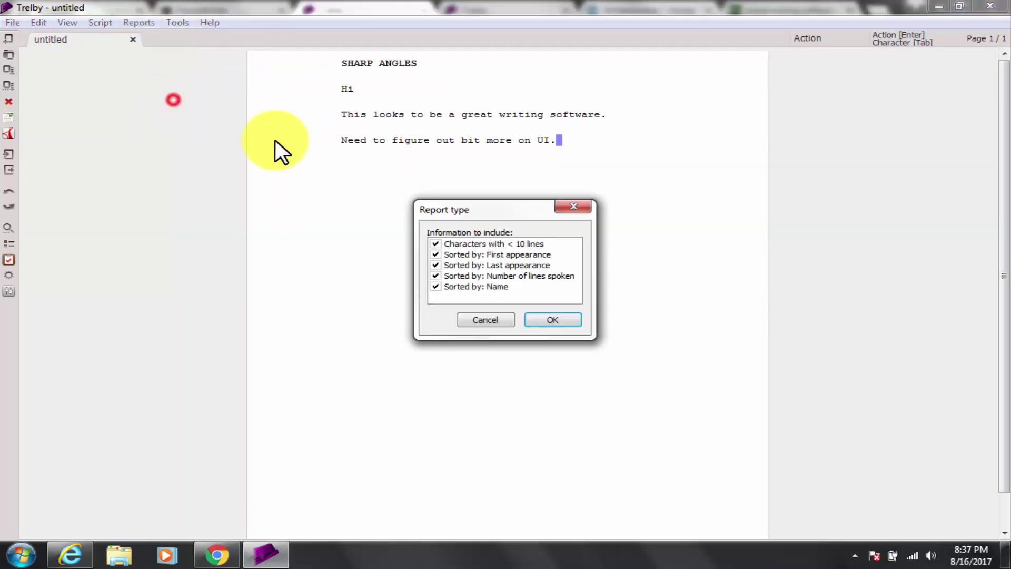
{"action": "left_click", "coordinate": [504, 322]}
{"action": "left_click", "coordinate": [179, 22]}
{"action": "mouse_move", "coordinate": [139, 22]}
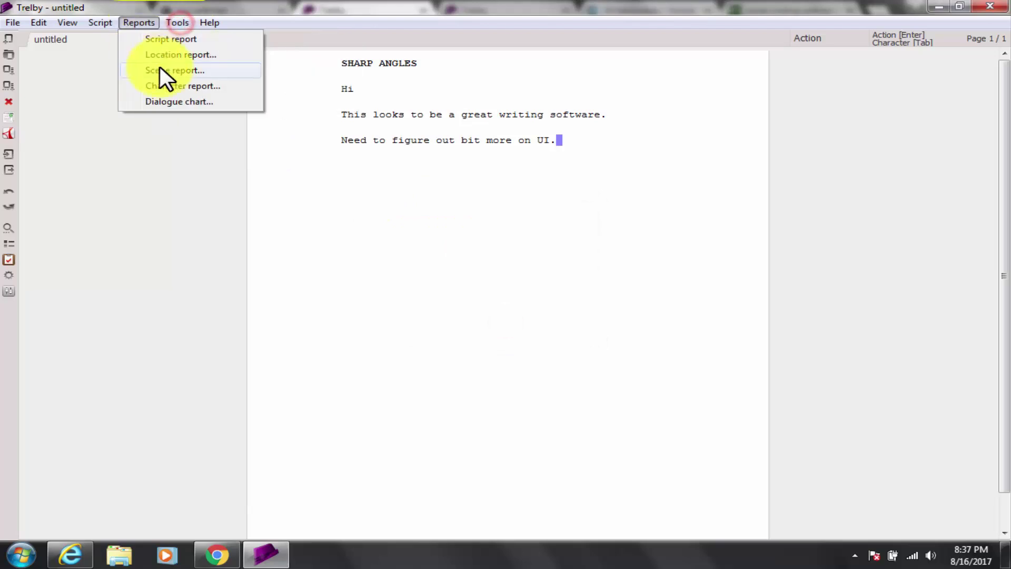
{"action": "left_click", "coordinate": [169, 69]}
{"action": "left_click", "coordinate": [562, 232]}
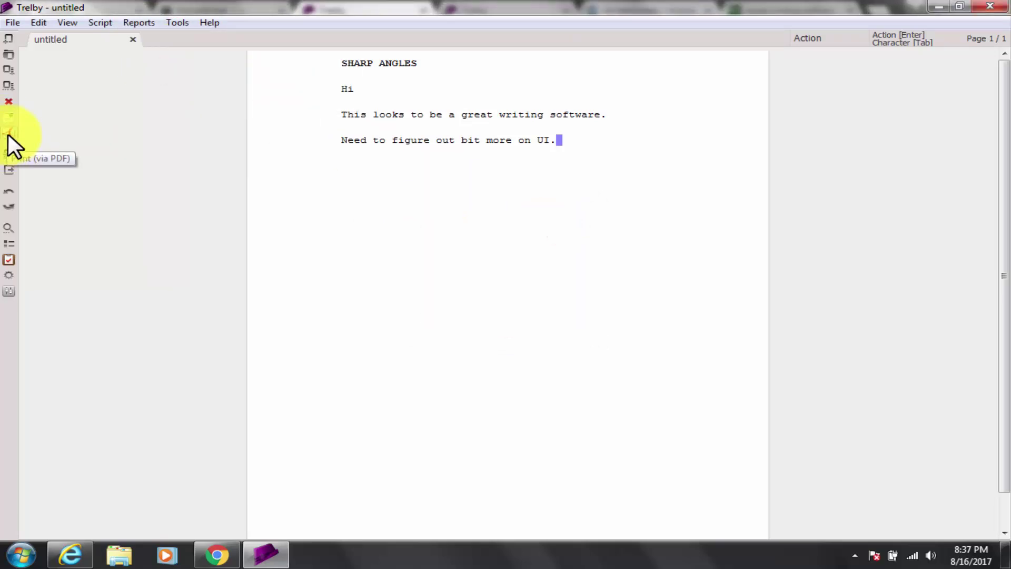
Generate the Script report PDF showing 4 lines: 1 scene and 3 action
{"action": "left_click", "coordinate": [9, 259]}
{"action": "left_click", "coordinate": [58, 266]}
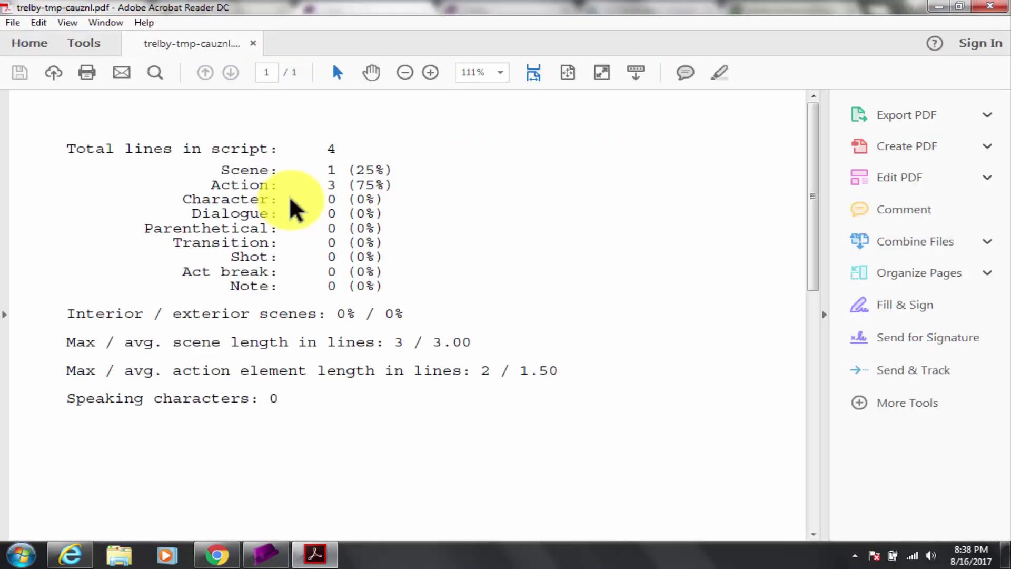
{"action": "scroll", "coordinate": [470, 121], "scroll_direction": "down", "scroll_amount": 3}
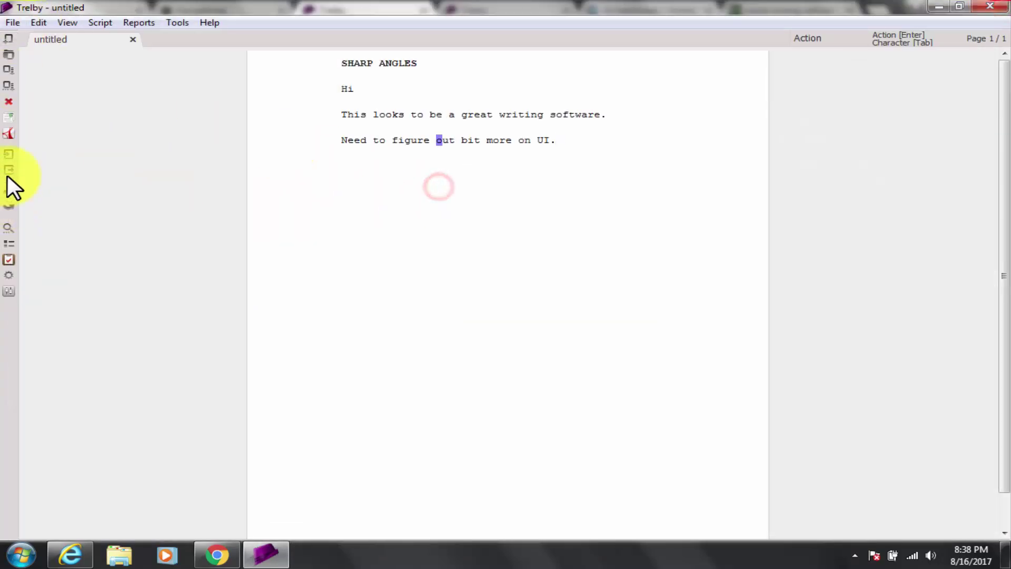
{"action": "left_click", "coordinate": [8, 244]}
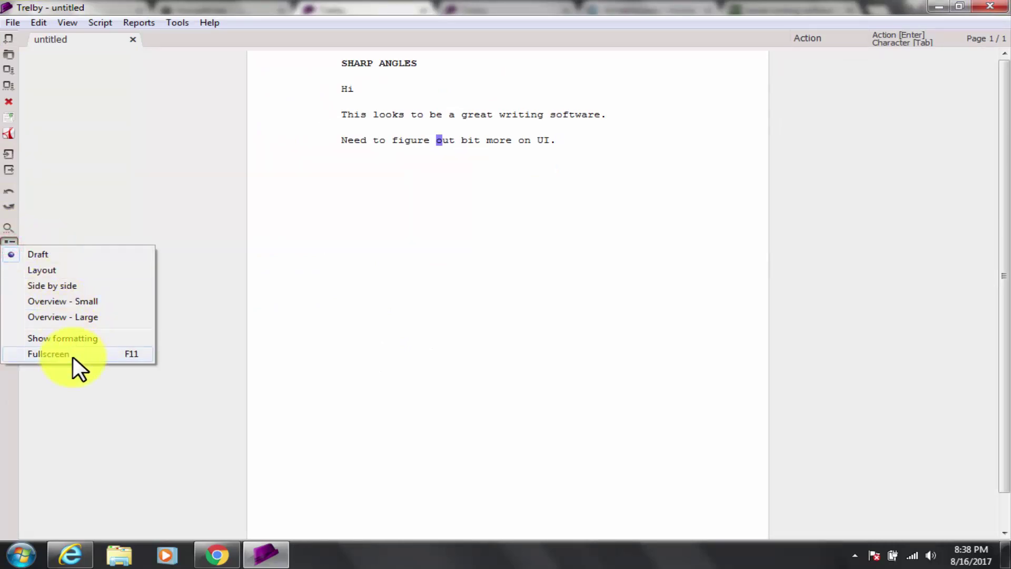
{"action": "left_click", "coordinate": [696, 219]}
Cancel closing Trelby to keep the unsaved script and minimize it to return to Chrome
{"action": "left_click", "coordinate": [982, 9]}
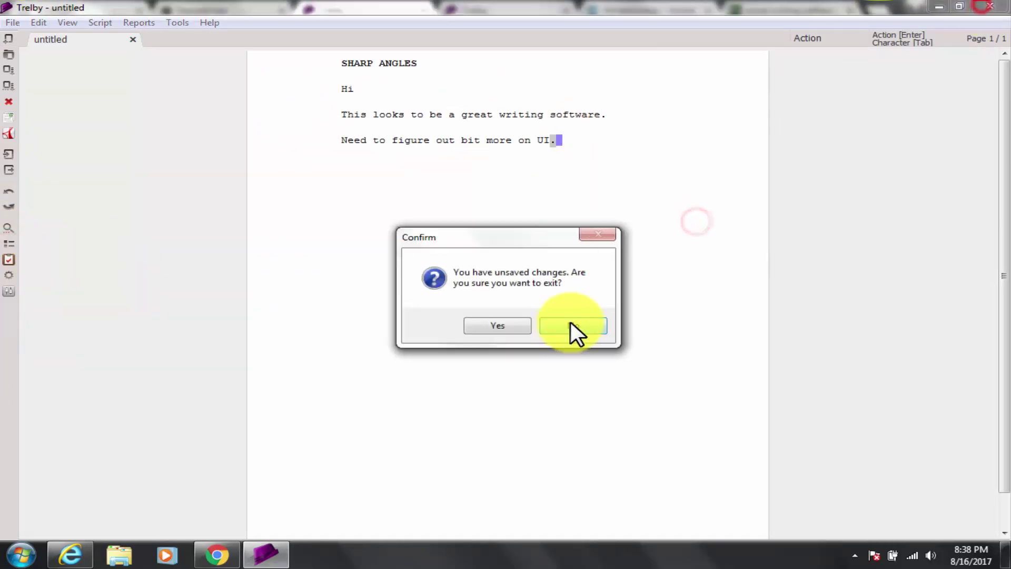
{"action": "left_click", "coordinate": [573, 325]}
{"action": "left_click", "coordinate": [938, 8]}
Search Google for 'writemonkey' and look over the writemonkey.com home page
{"action": "left_click", "coordinate": [528, 33]}
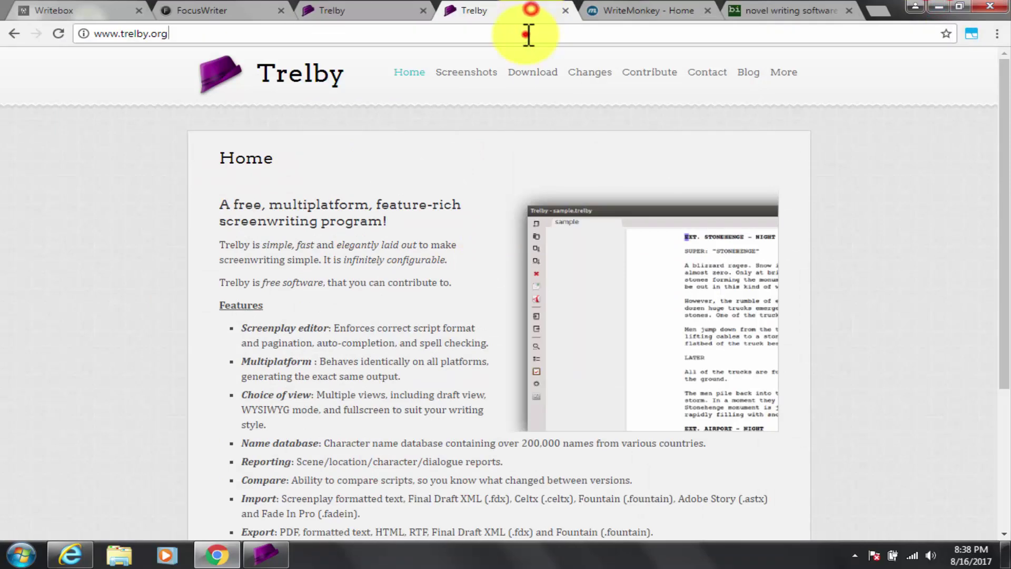
{"action": "type", "text": "g"}
{"action": "key", "text": "Return"}
{"action": "type", "text": "writem"}
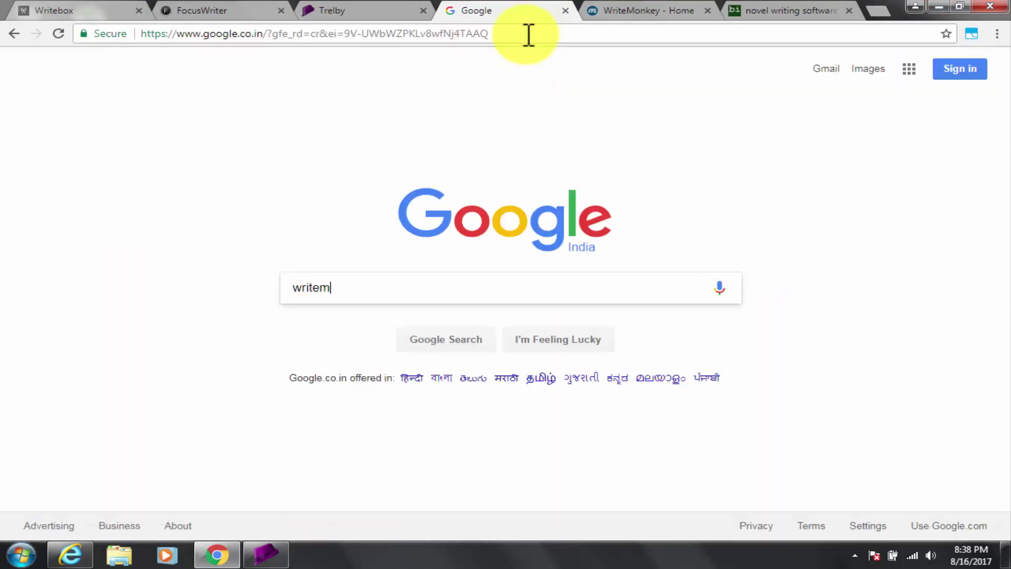
{"action": "type", "text": "onkey"}
{"action": "key", "text": "Return"}
{"action": "left_click", "coordinate": [206, 177]}
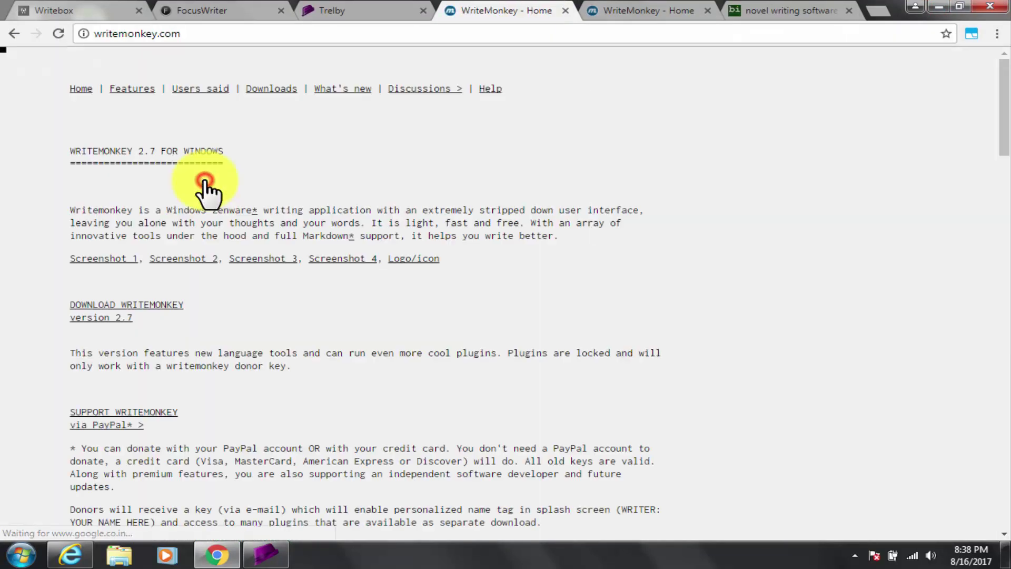
{"action": "left_click_drag", "start_coordinate": [203, 192], "coordinate": [208, 153]}
{"action": "scroll", "coordinate": [248, 553], "scroll_direction": "down", "scroll_amount": 15}
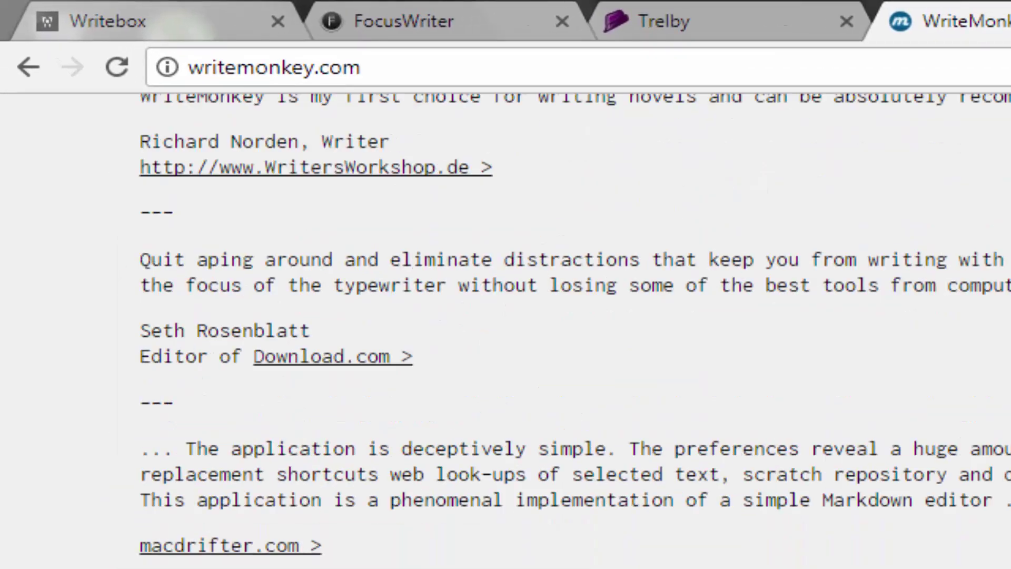
{"action": "scroll", "coordinate": [459, 299], "scroll_direction": "up", "scroll_amount": 15}
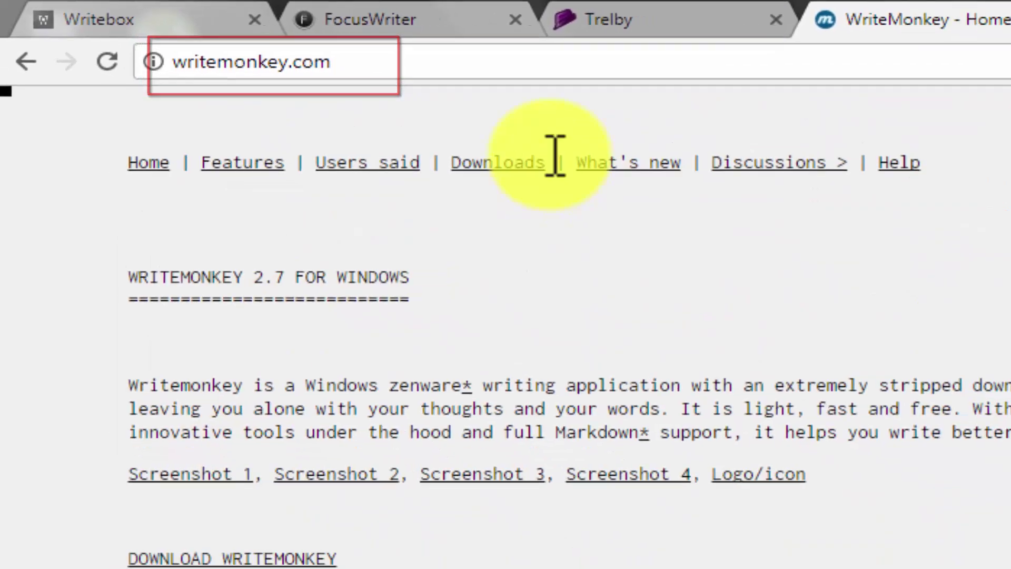
Read through the WriteMonkey Features page, highlighting feature headings along the way
{"action": "left_click", "coordinate": [265, 177]}
{"action": "left_click_drag", "start_coordinate": [95, 279], "coordinate": [211, 286]}
{"action": "scroll", "coordinate": [210, 286], "scroll_direction": "down", "scroll_amount": 1}
{"action": "left_click_drag", "start_coordinate": [95, 249], "coordinate": [174, 267]}
{"action": "left_click_drag", "start_coordinate": [95, 379], "coordinate": [179, 394]}
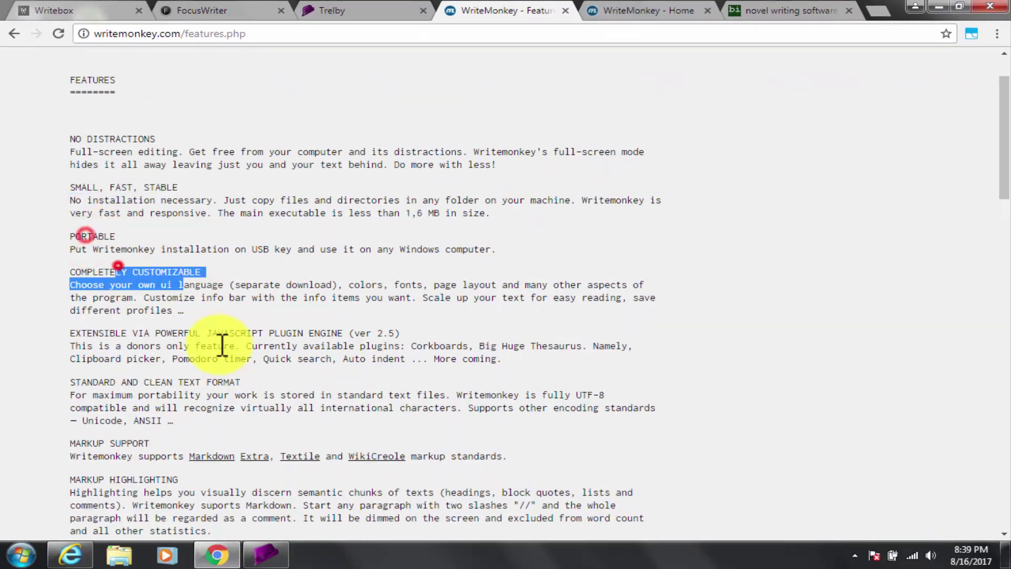
{"action": "scroll", "coordinate": [292, 451], "scroll_direction": "down", "scroll_amount": 2}
{"action": "left_click_drag", "start_coordinate": [294, 320], "coordinate": [146, 322]}
{"action": "scroll", "coordinate": [140, 349], "scroll_direction": "down", "scroll_amount": 7}
{"action": "left_click_drag", "start_coordinate": [71, 104], "coordinate": [147, 107]}
{"action": "left_click_drag", "start_coordinate": [71, 166], "coordinate": [168, 167]}
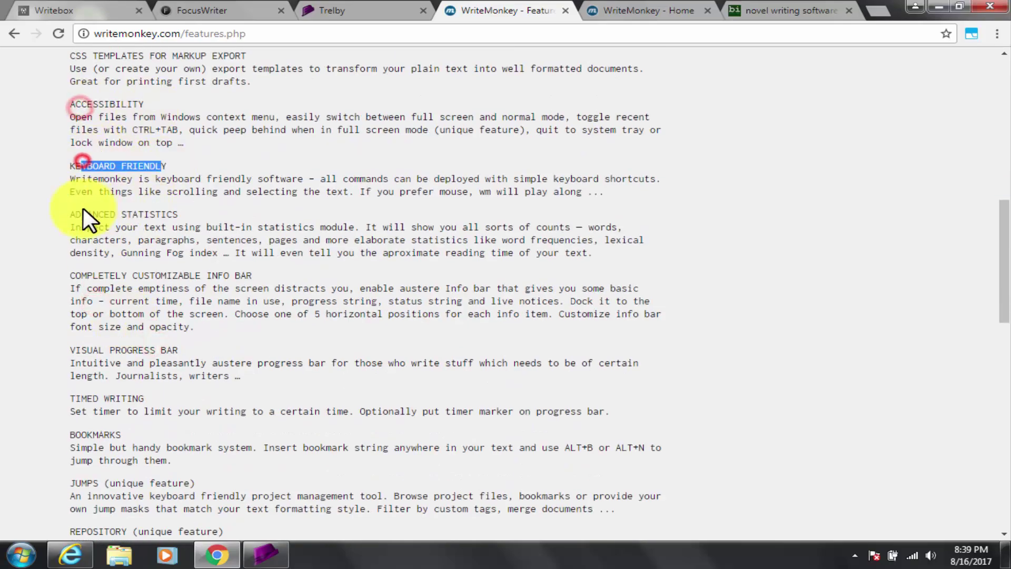
{"action": "left_click_drag", "start_coordinate": [246, 288], "coordinate": [91, 289]}
{"action": "scroll", "coordinate": [106, 402], "scroll_direction": "down", "scroll_amount": 6}
{"action": "scroll", "coordinate": [108, 343], "scroll_direction": "down", "scroll_amount": 7}
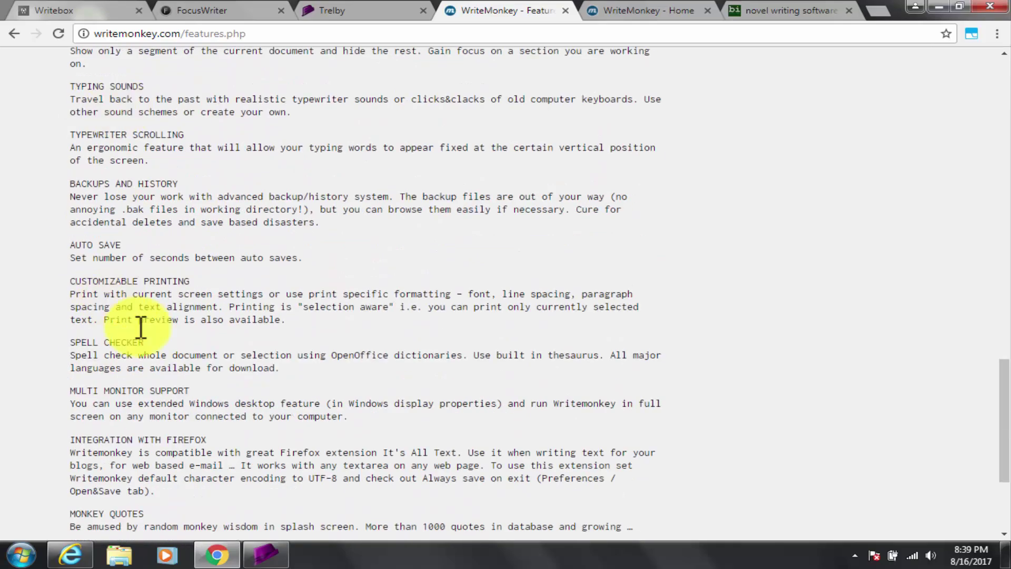
{"action": "scroll", "coordinate": [142, 327], "scroll_direction": "down", "scroll_amount": 3}
{"action": "left_click_drag", "start_coordinate": [178, 414], "coordinate": [217, 454]}
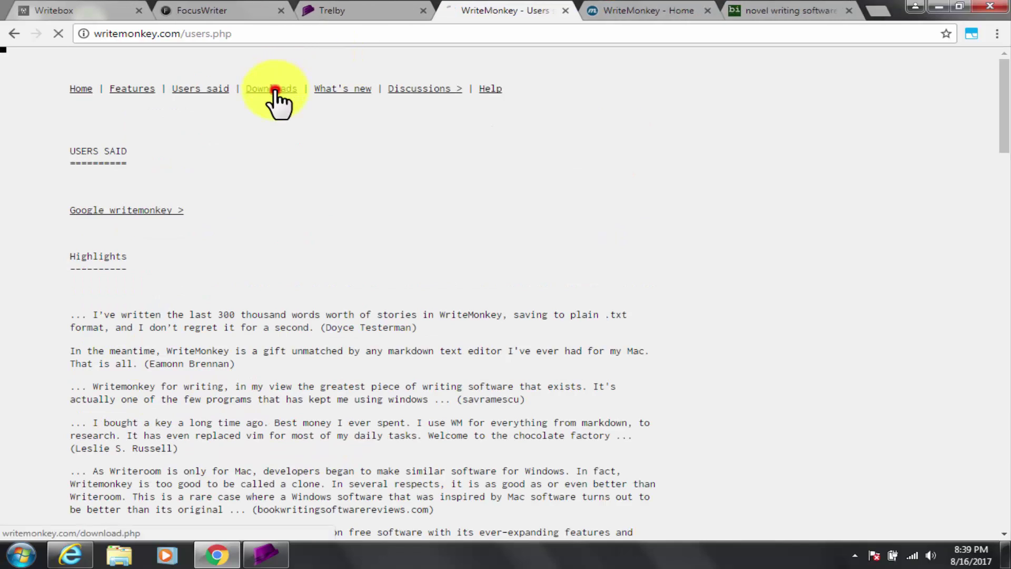
Download wm2703.zip from the WriteMonkey Downloads page, then return to the features page
{"action": "left_click", "coordinate": [273, 91]}
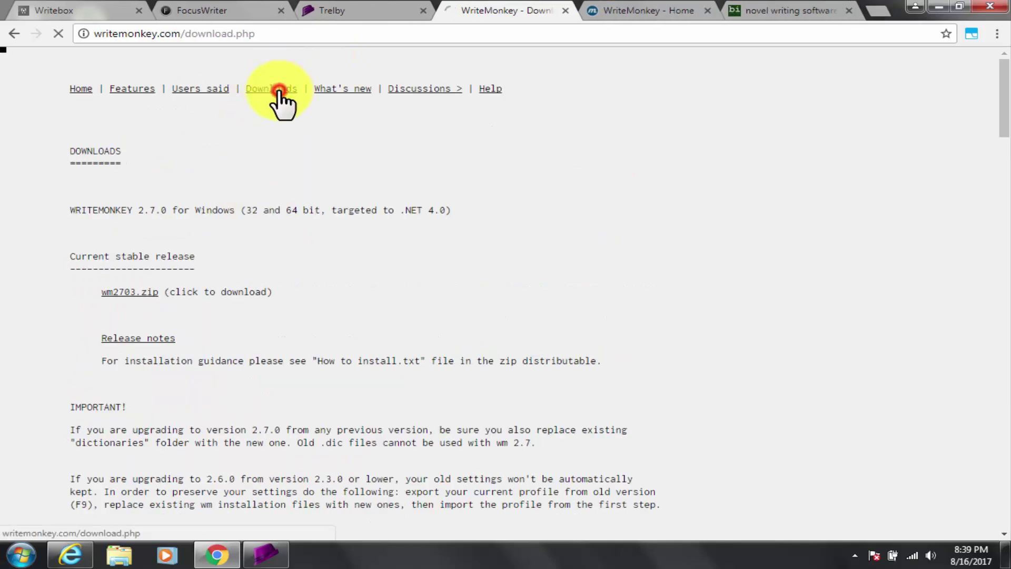
{"action": "scroll", "coordinate": [345, 202], "scroll_direction": "down", "scroll_amount": 20}
{"action": "scroll", "coordinate": [283, 216], "scroll_direction": "up", "scroll_amount": 20}
{"action": "scroll", "coordinate": [283, 216], "scroll_direction": "up", "scroll_amount": 1}
{"action": "left_click", "coordinate": [139, 293]}
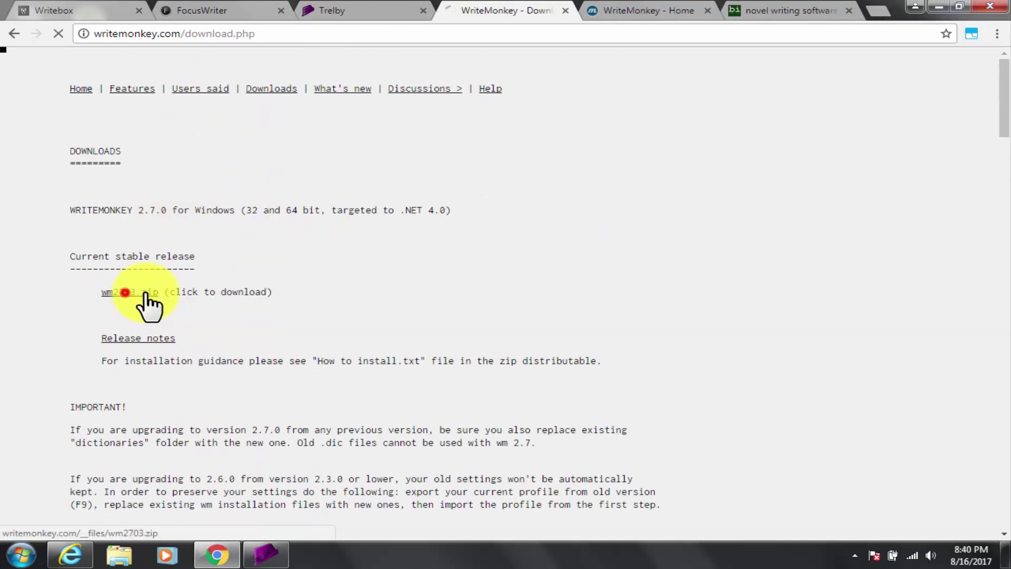
{"action": "left_click", "coordinate": [134, 92]}
{"action": "scroll", "coordinate": [225, 361], "scroll_direction": "down", "scroll_amount": 15}
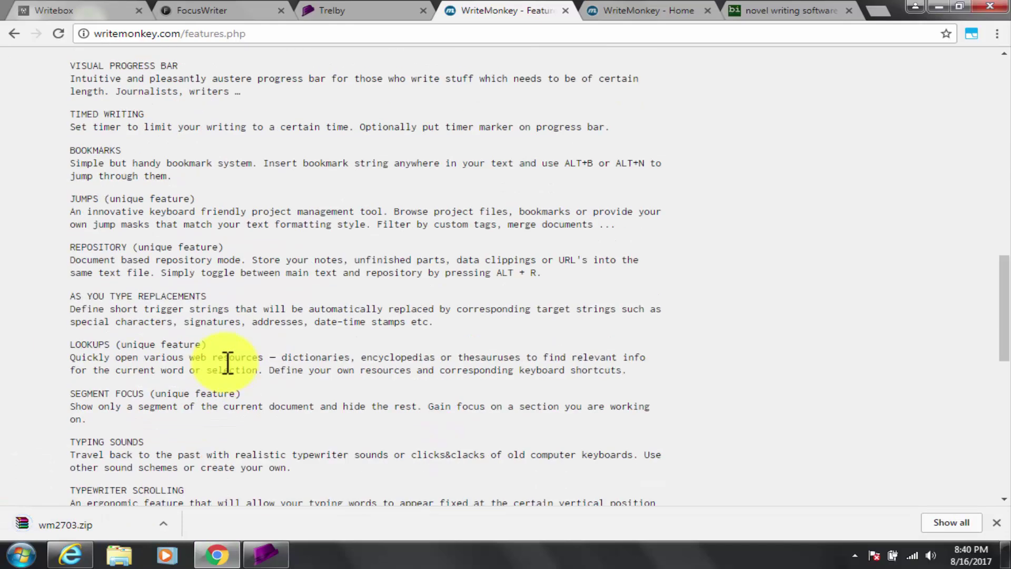
Show the WriteMonkey download on the Desktop and extract wm2703.zip into a wm2703 folder
{"action": "left_click", "coordinate": [163, 523]}
{"action": "left_click", "coordinate": [229, 474]}
{"action": "left_click", "coordinate": [63, 150]}
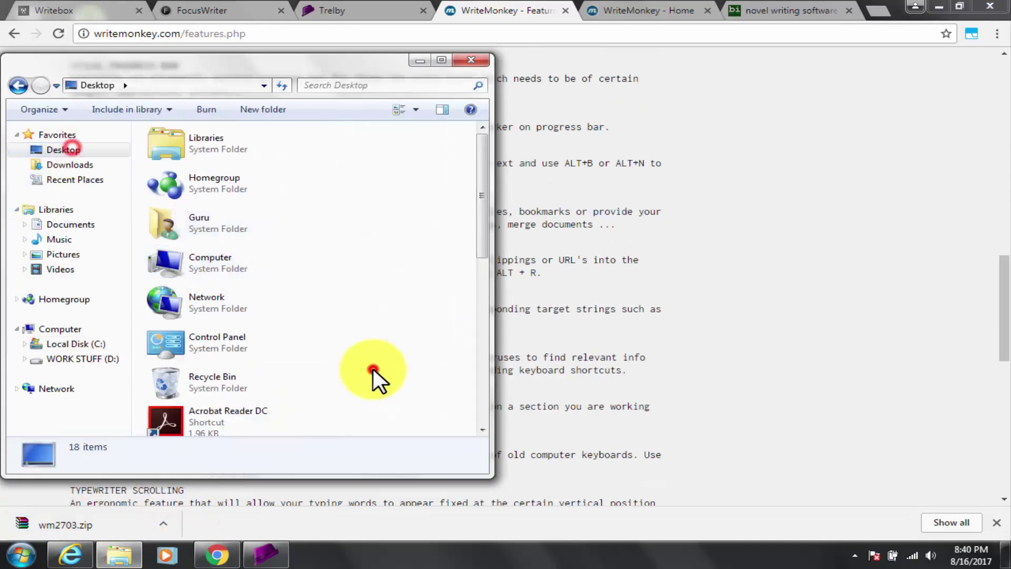
{"action": "scroll", "coordinate": [374, 369], "scroll_direction": "down", "scroll_amount": 10}
{"action": "right_click", "coordinate": [218, 427]}
{"action": "left_click", "coordinate": [339, 212]}
Read the How to install notes, then launch WriteMonkey.exe from the WriteMonkey folder
{"action": "double_click", "coordinate": [217, 416]}
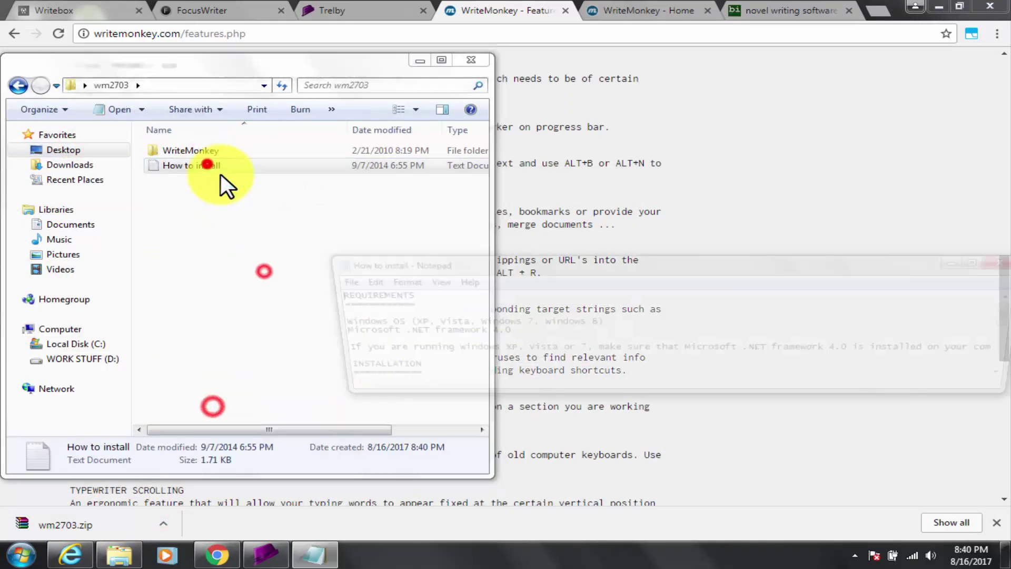
{"action": "double_click", "coordinate": [211, 166]}
{"action": "left_click_drag", "start_coordinate": [41, 72], "coordinate": [164, 73]}
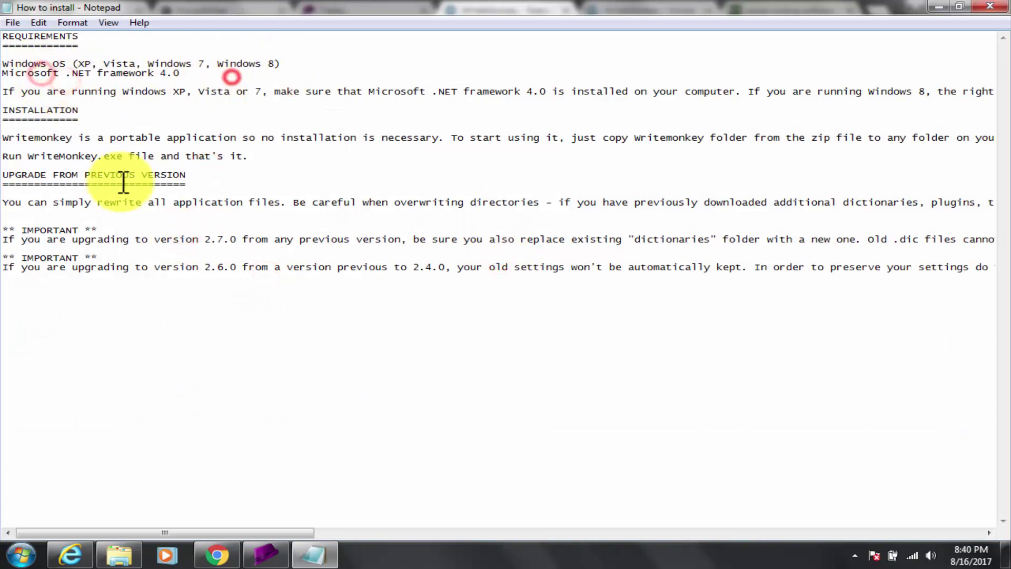
{"action": "left_click", "coordinate": [990, 6]}
{"action": "double_click", "coordinate": [198, 144]}
{"action": "scroll", "coordinate": [211, 368], "scroll_direction": "down", "scroll_amount": 4}
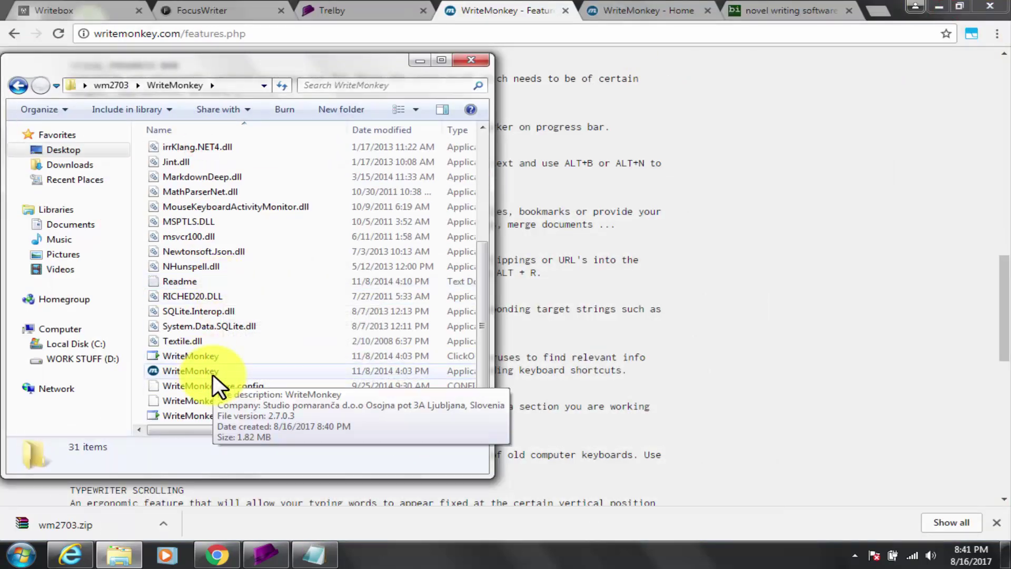
{"action": "double_click", "coordinate": [205, 371]}
Browse the Jumps panel's options, file actions, Files view and headings choices
{"action": "left_click", "coordinate": [514, 559]}
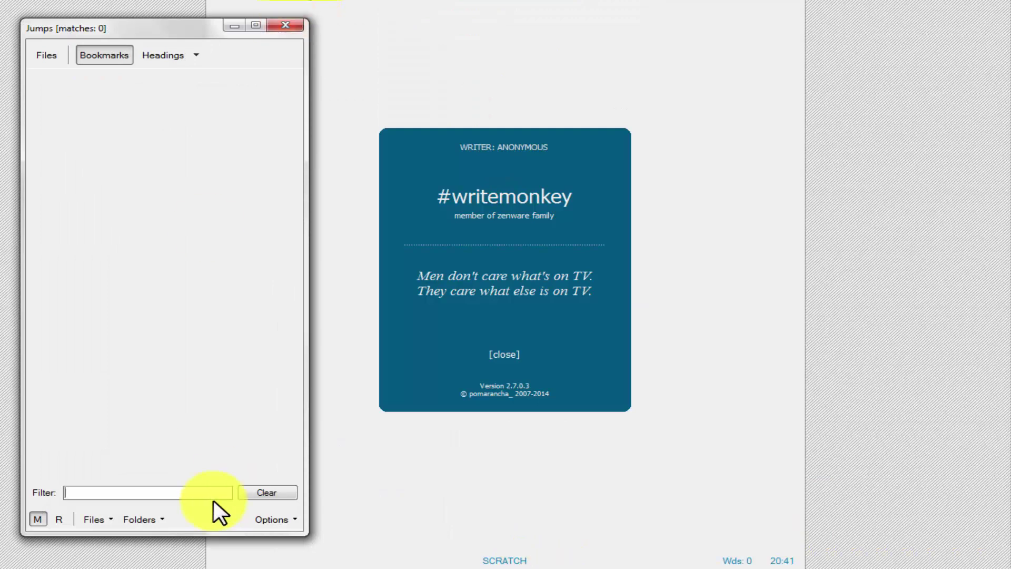
{"action": "left_click", "coordinate": [272, 519]}
{"action": "left_click", "coordinate": [95, 519]}
{"action": "left_click", "coordinate": [140, 520]}
{"action": "left_click", "coordinate": [35, 519]}
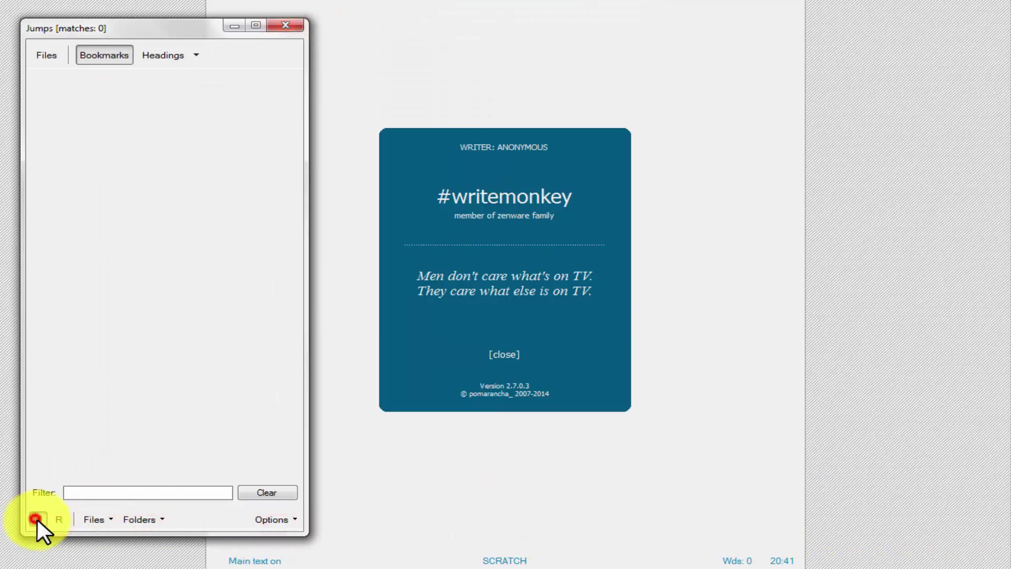
{"action": "left_click", "coordinate": [55, 53]}
{"action": "left_click", "coordinate": [196, 55]}
{"action": "left_click", "coordinate": [198, 53]}
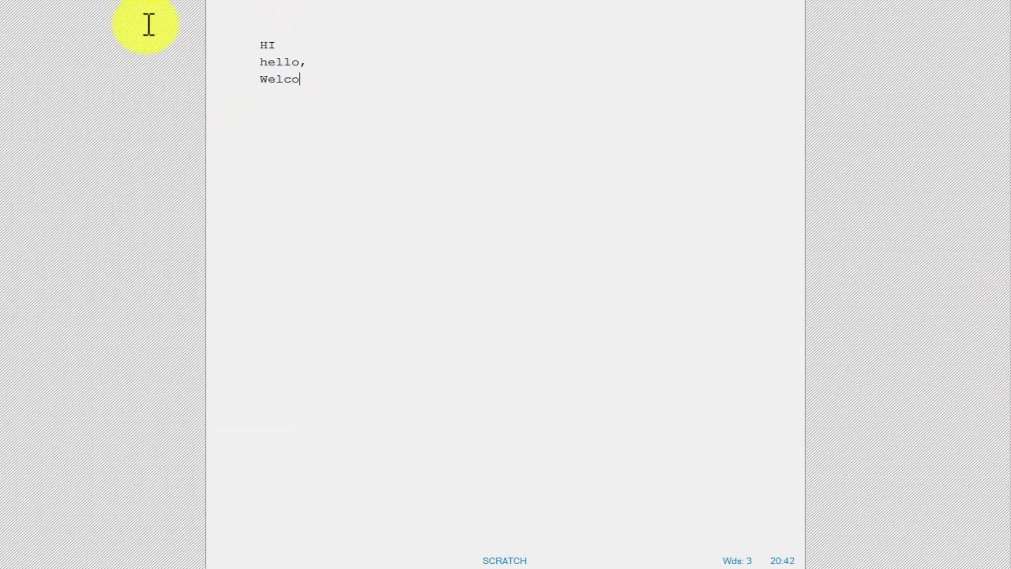
Cancel saving the scratch text under a name and recount words in the Jumps panel
{"action": "key", "text": "ctrl+s"}
{"action": "key", "text": "Escape"}
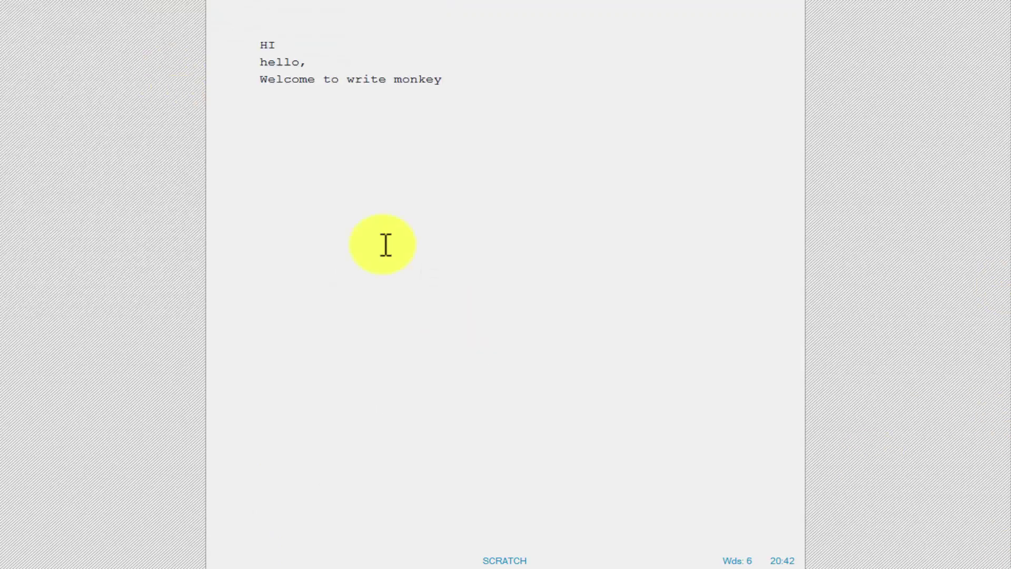
{"action": "left_click", "coordinate": [514, 561]}
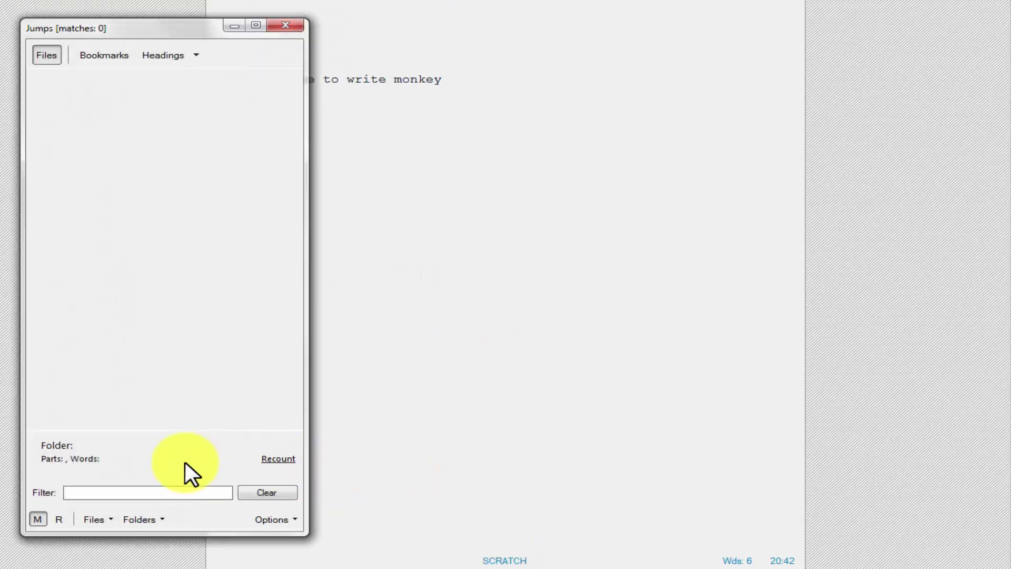
{"action": "left_click", "coordinate": [275, 459]}
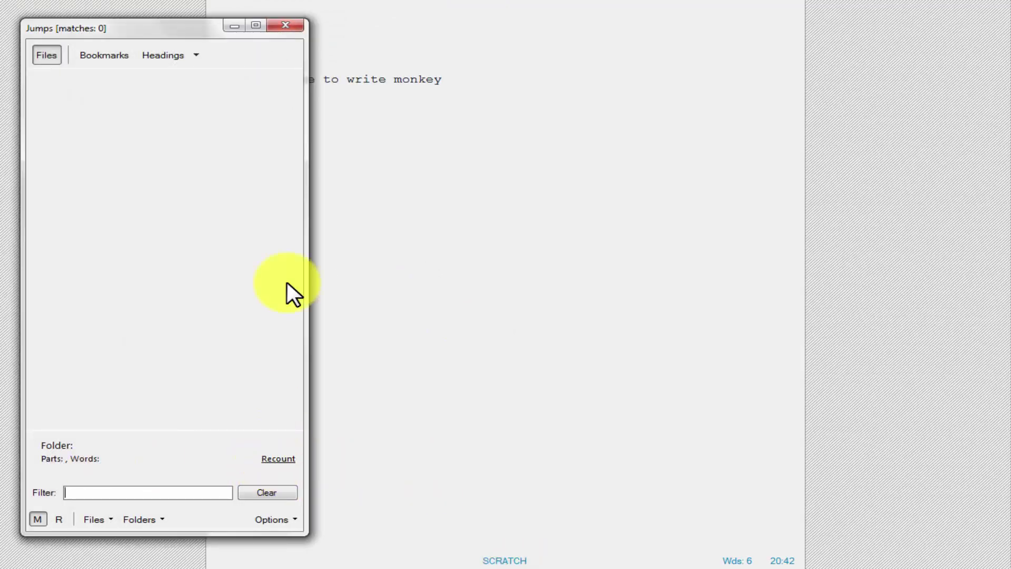
{"action": "left_click", "coordinate": [287, 25]}
{"action": "left_click", "coordinate": [323, 225]}
{"action": "left_click", "coordinate": [729, 557]}
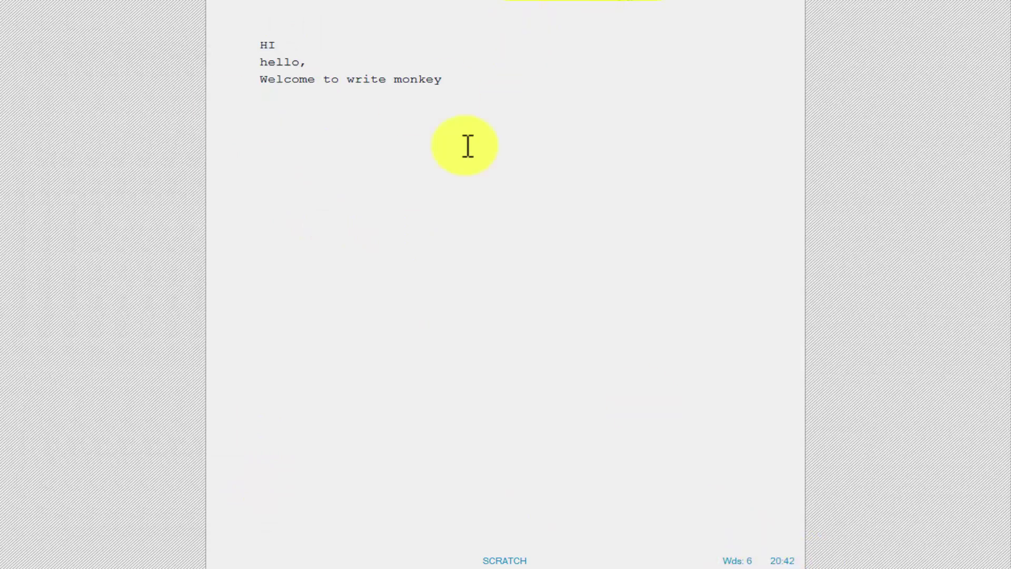
Check the Jumps options once more, then switch WriteMonkey from full screen to a window
{"action": "left_click", "coordinate": [500, 561]}
{"action": "left_click", "coordinate": [284, 519]}
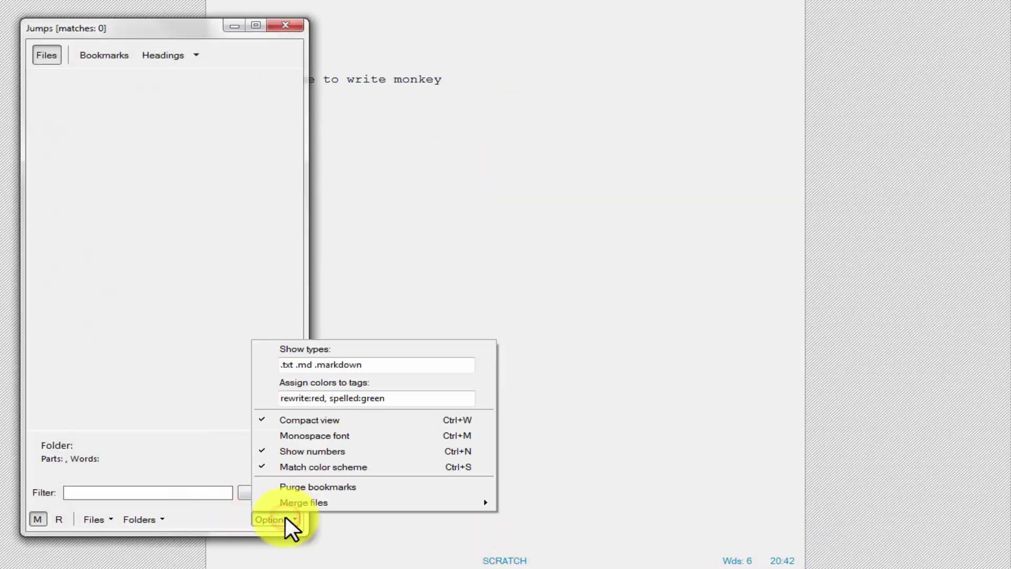
{"action": "left_click", "coordinate": [138, 298]}
{"action": "left_click", "coordinate": [285, 25]}
{"action": "left_click", "coordinate": [788, 558]}
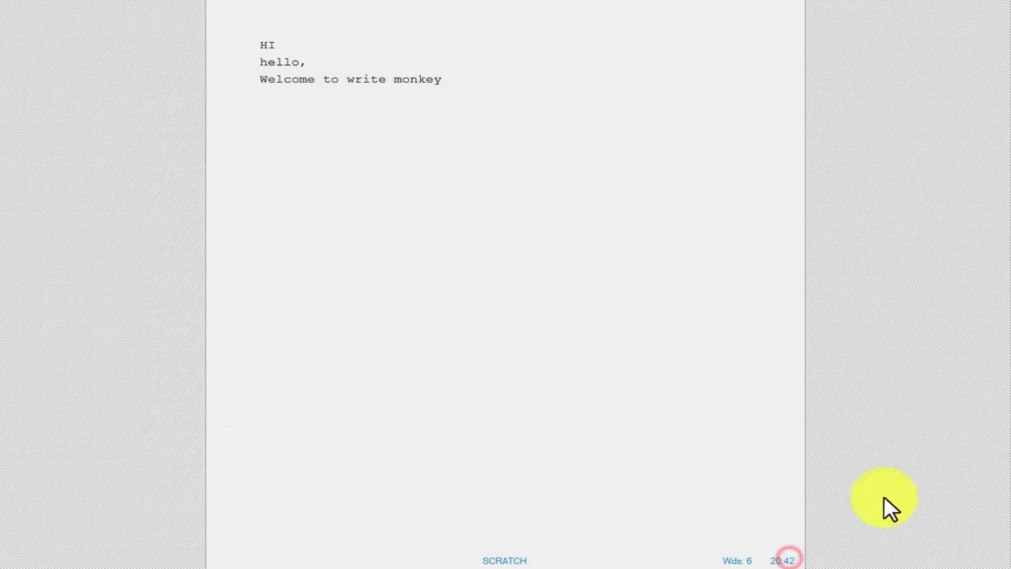
{"action": "key", "text": "F11"}
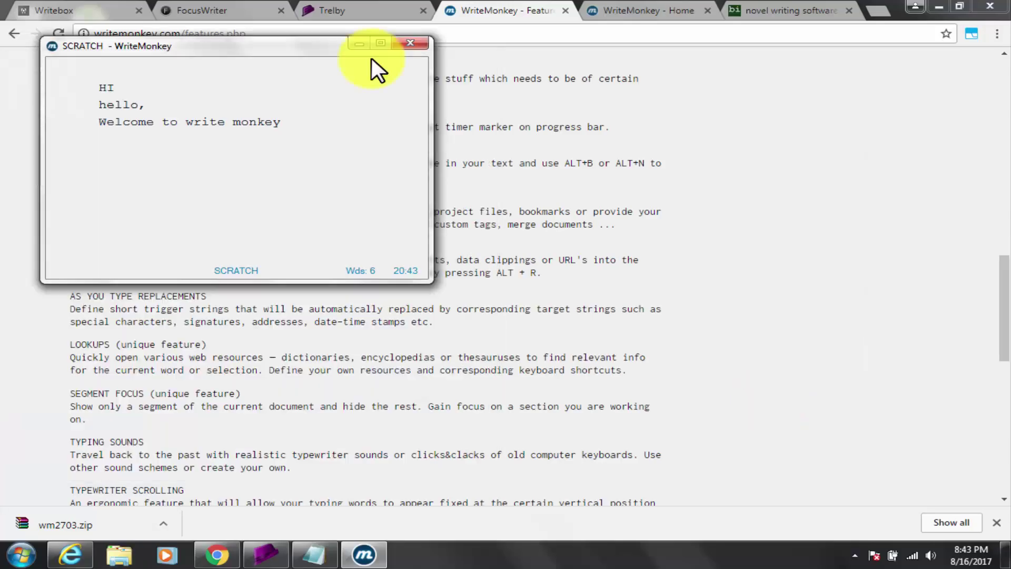
Minimize WriteMonkey, close the WriteMonkey Home tab, and Google 'bibisco' in a new tab
{"action": "left_click", "coordinate": [358, 43]}
{"action": "left_click", "coordinate": [637, 10]}
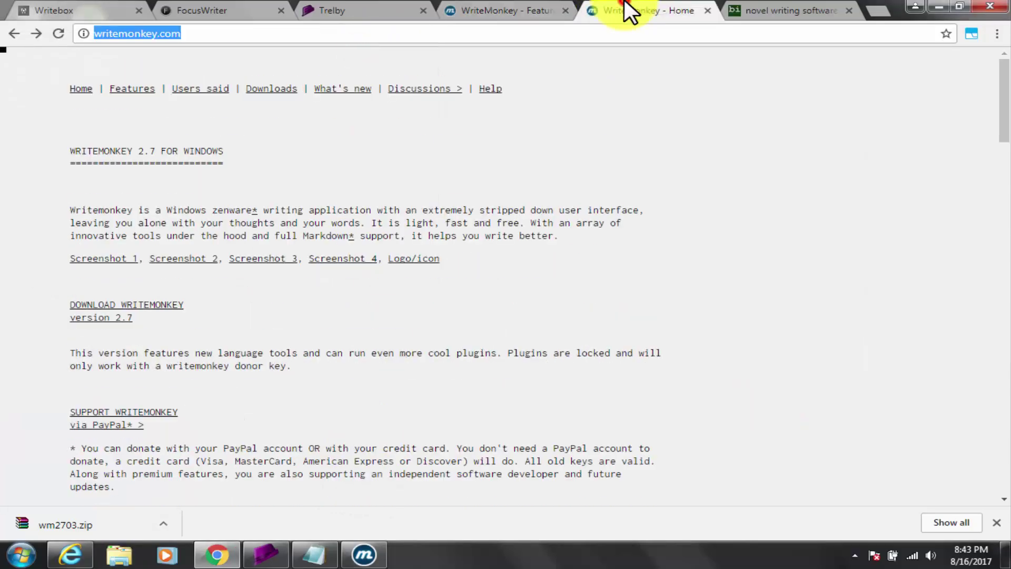
{"action": "left_click", "coordinate": [707, 11]}
{"action": "key", "text": "ctrl+t"}
{"action": "type", "text": "bi"}
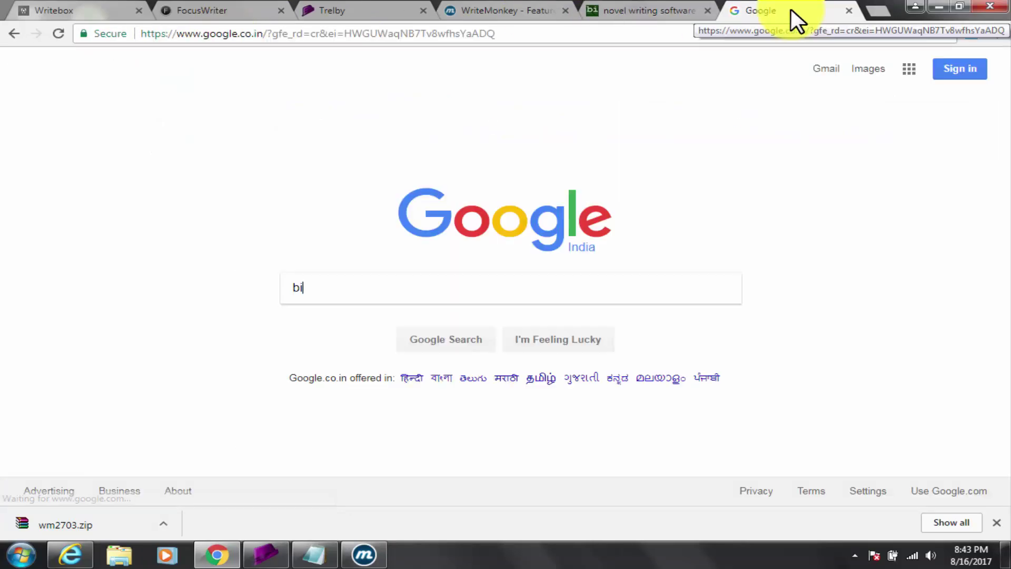
{"action": "type", "text": "bisco"}
{"action": "key", "text": "Return"}
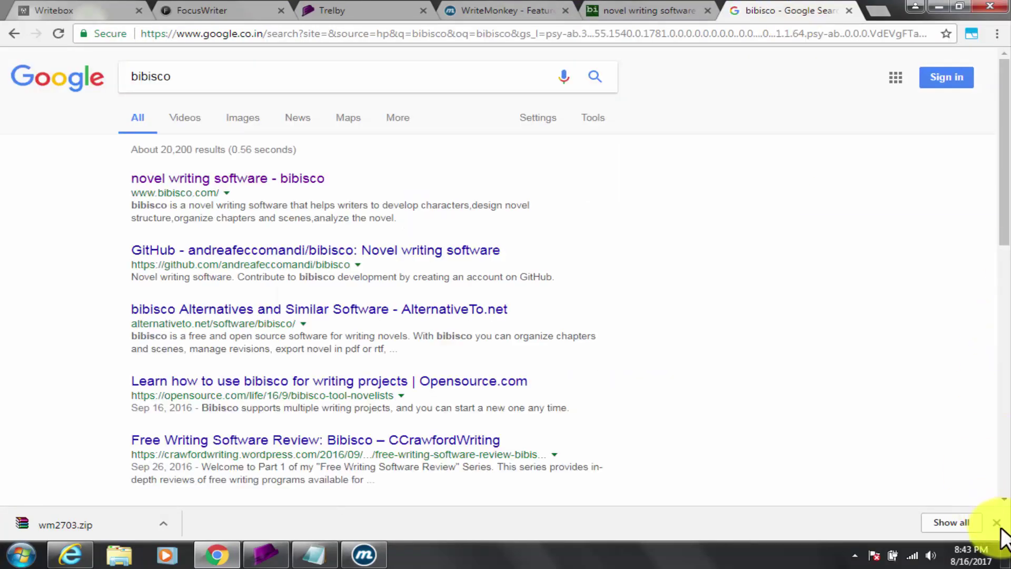
Open the official bibisco website from the results and highlight its headline
{"action": "left_click", "coordinate": [997, 522]}
{"action": "left_click", "coordinate": [256, 180]}
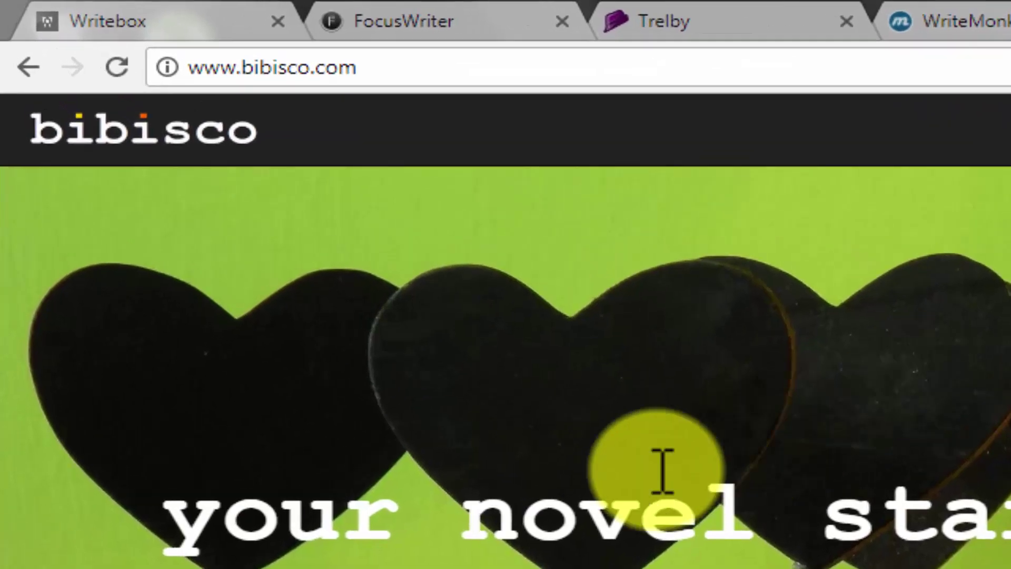
{"action": "left_click_drag", "start_coordinate": [179, 267], "coordinate": [286, 260]}
{"action": "left_click_drag", "start_coordinate": [573, 521], "coordinate": [1000, 532]}
{"action": "left_click", "coordinate": [684, 553]}
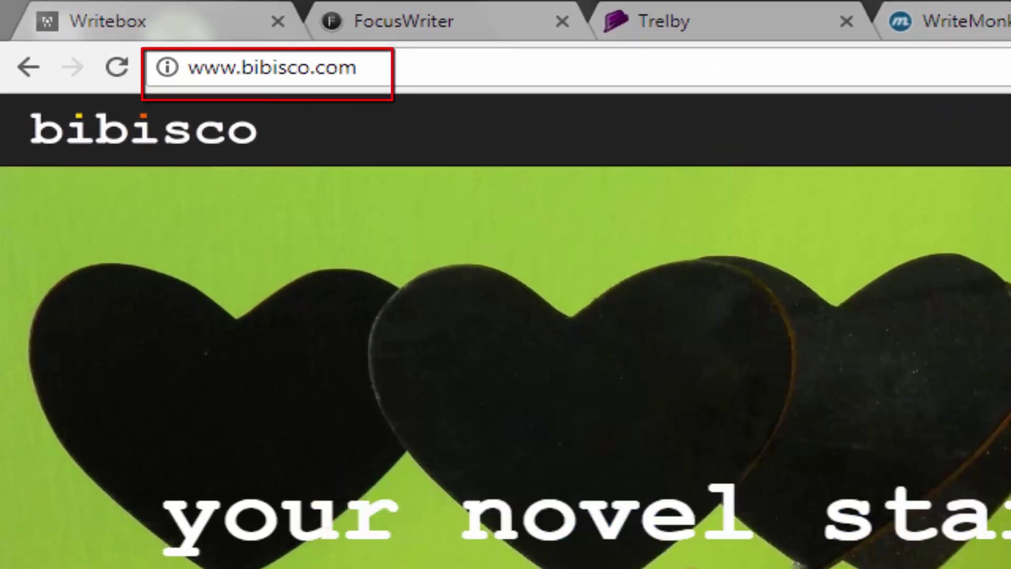
Highlight bibisco's feature descriptions and scroll down to the 'get it!' download options
{"action": "scroll", "coordinate": [620, 327], "scroll_direction": "down", "scroll_amount": 8}
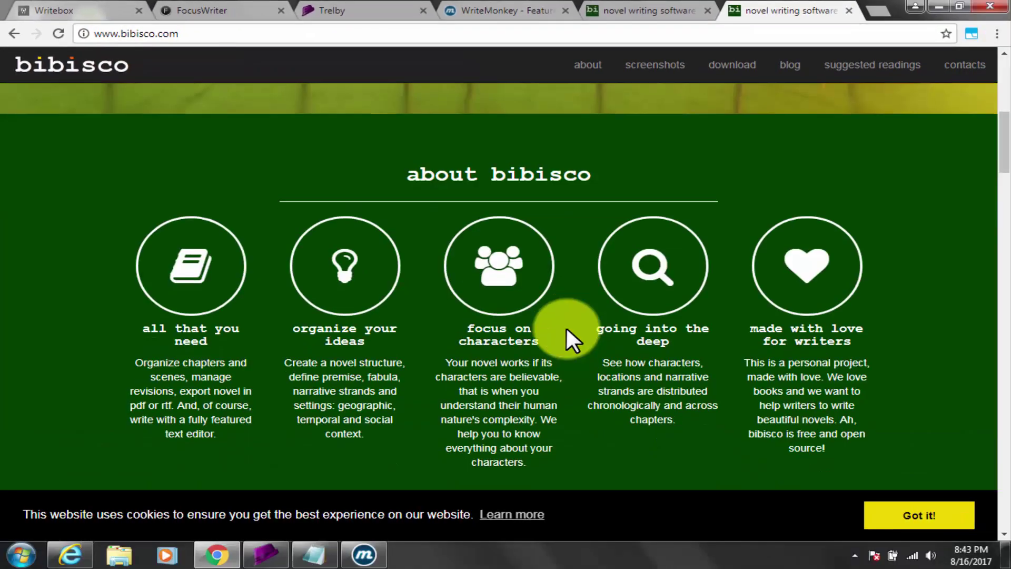
{"action": "left_click_drag", "start_coordinate": [150, 326], "coordinate": [225, 447]}
{"action": "left_click", "coordinate": [225, 457]}
{"action": "left_click_drag", "start_coordinate": [320, 339], "coordinate": [368, 440]}
{"action": "left_click_drag", "start_coordinate": [490, 331], "coordinate": [524, 466]}
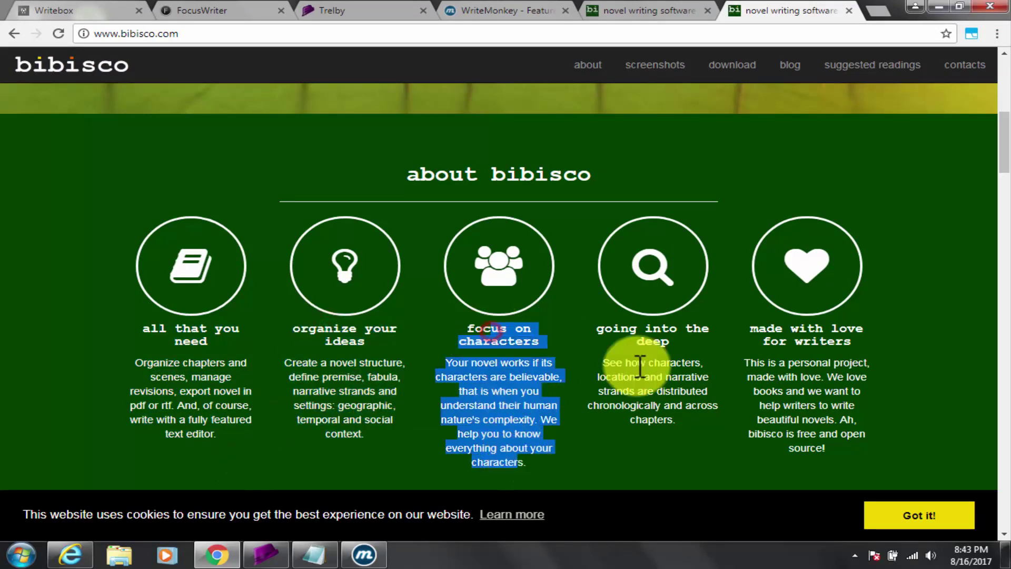
{"action": "left_click_drag", "start_coordinate": [657, 322], "coordinate": [676, 433]}
{"action": "left_click_drag", "start_coordinate": [780, 325], "coordinate": [795, 467]}
{"action": "scroll", "coordinate": [697, 422], "scroll_direction": "down", "scroll_amount": 10}
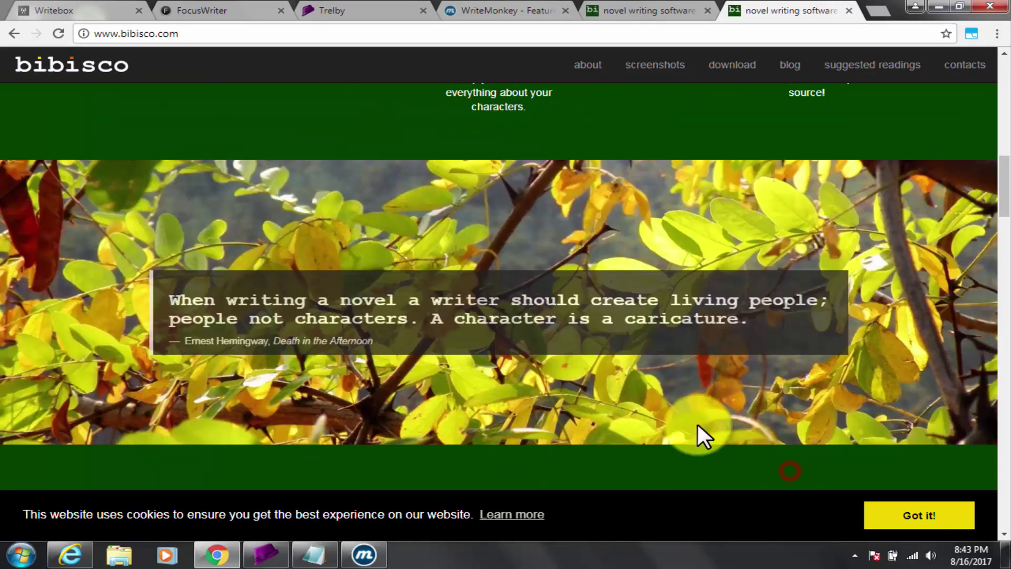
{"action": "scroll", "coordinate": [314, 331], "scroll_direction": "down", "scroll_amount": 10}
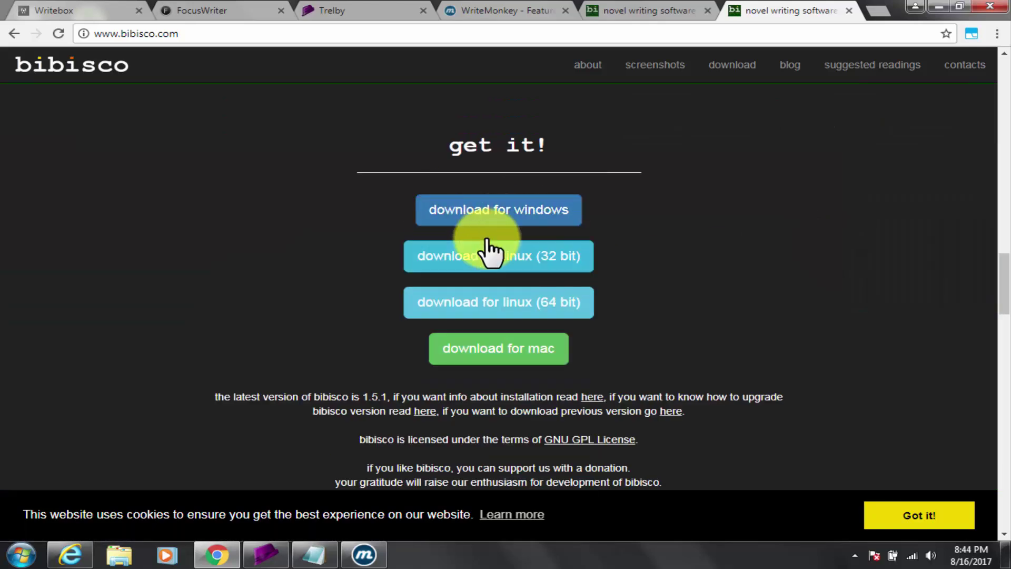
{"action": "scroll", "coordinate": [600, 363], "scroll_direction": "down", "scroll_amount": 2}
{"action": "scroll", "coordinate": [497, 271], "scroll_direction": "up", "scroll_amount": 1}
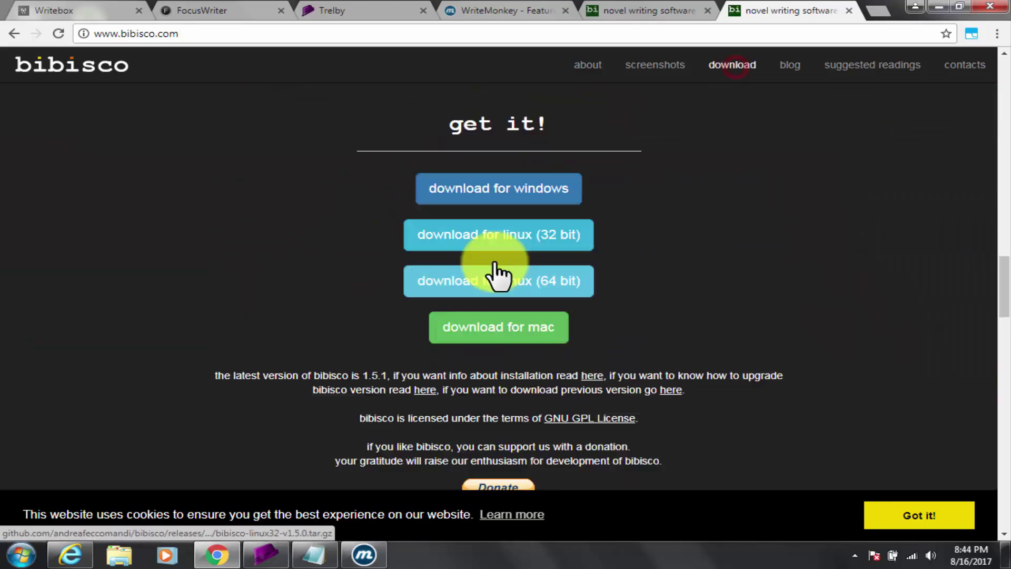
{"action": "scroll", "coordinate": [531, 226], "scroll_direction": "down", "scroll_amount": 1}
Download bibisco for Windows and extract bibisco-win-v1.5.0.zip on the Desktop
{"action": "left_click", "coordinate": [509, 187]}
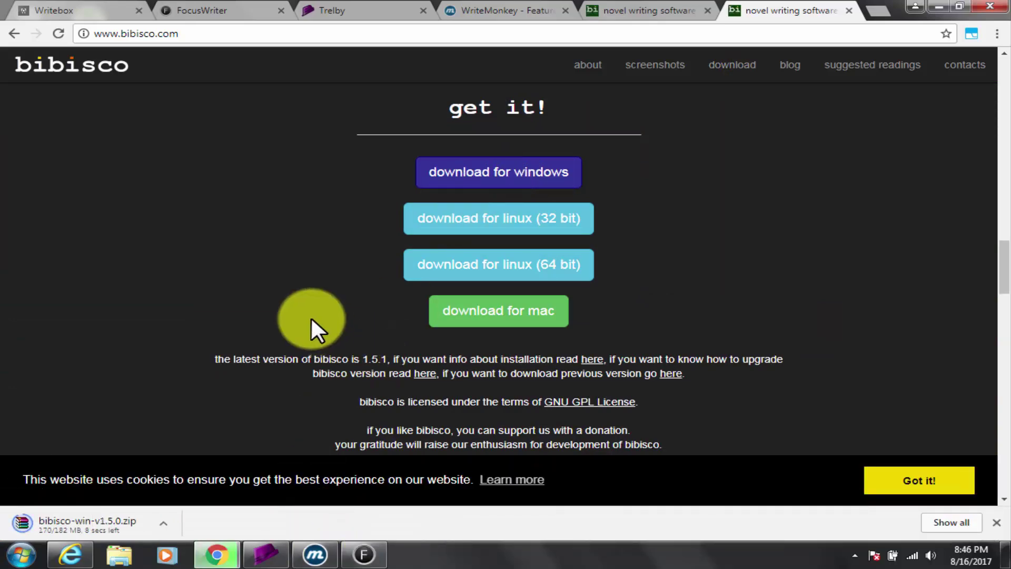
{"action": "left_click", "coordinate": [588, 64]}
{"action": "left_click", "coordinate": [165, 524]}
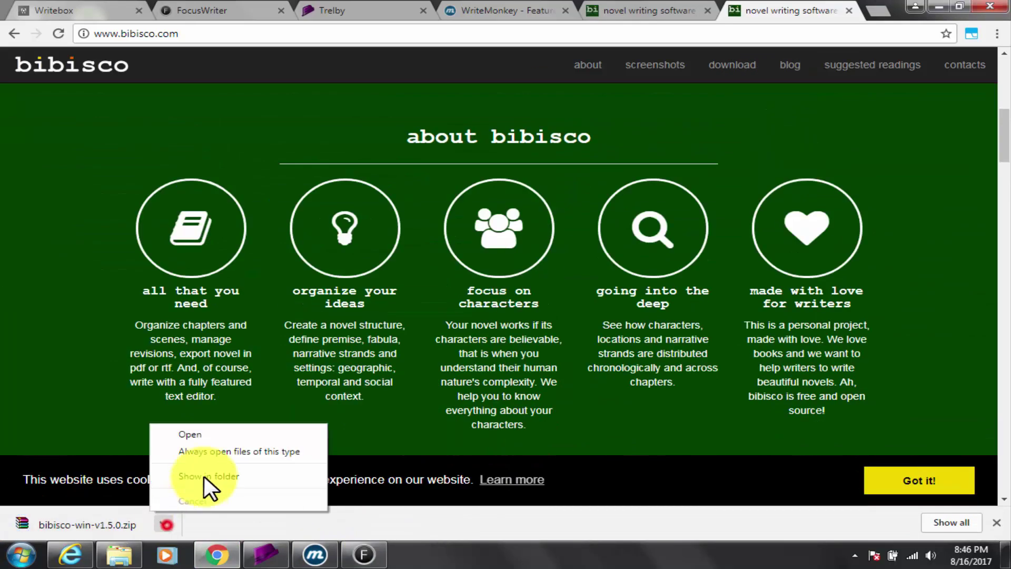
{"action": "left_click", "coordinate": [204, 476]}
{"action": "left_click", "coordinate": [75, 152]}
{"action": "scroll", "coordinate": [397, 369], "scroll_direction": "down", "scroll_amount": 10}
{"action": "right_click", "coordinate": [241, 415]}
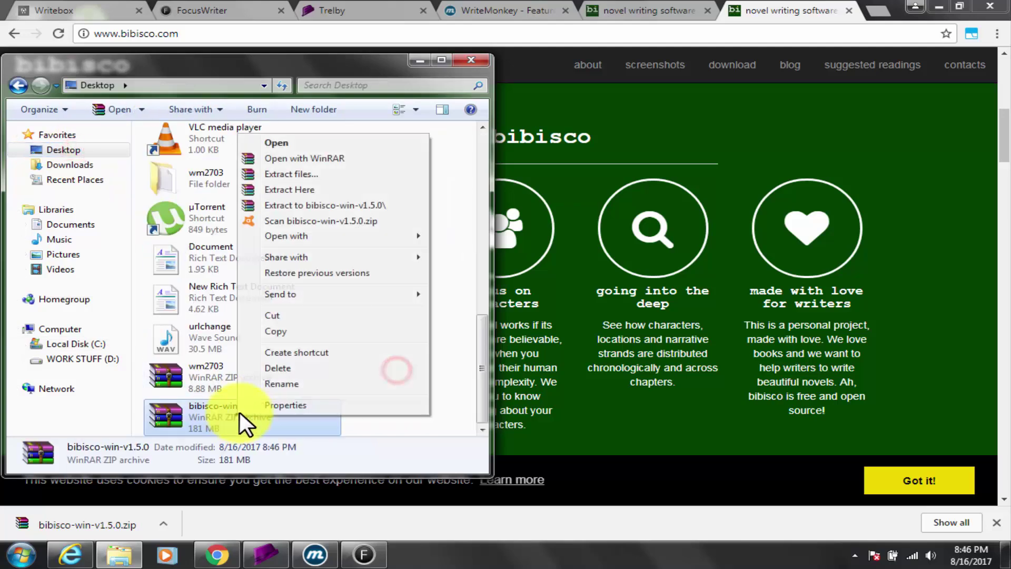
{"action": "left_click", "coordinate": [350, 207]}
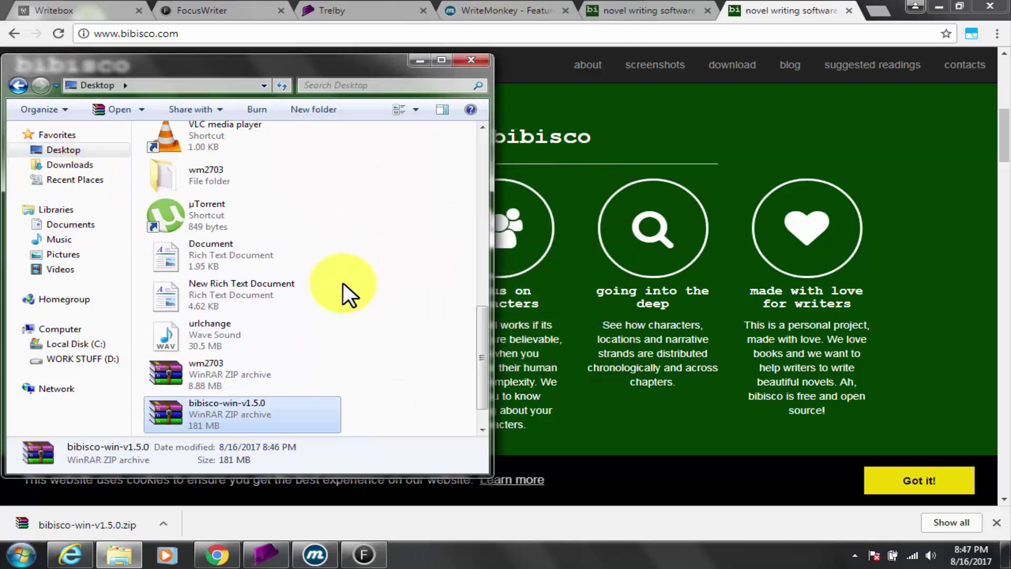
Open the inner bibisco folder, read the readme, and launch bibisco.exe
{"action": "scroll", "coordinate": [344, 283], "scroll_direction": "down", "scroll_amount": 1}
{"action": "left_click", "coordinate": [242, 423]}
{"action": "double_click", "coordinate": [242, 423]}
{"action": "double_click", "coordinate": [184, 358]}
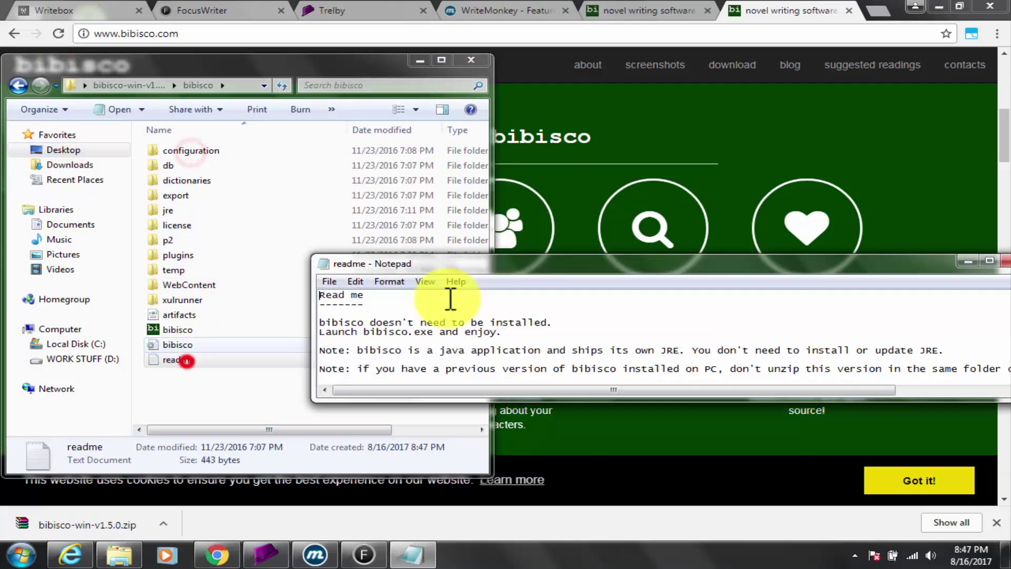
{"action": "double_click", "coordinate": [537, 262]}
{"action": "left_click", "coordinate": [990, 6]}
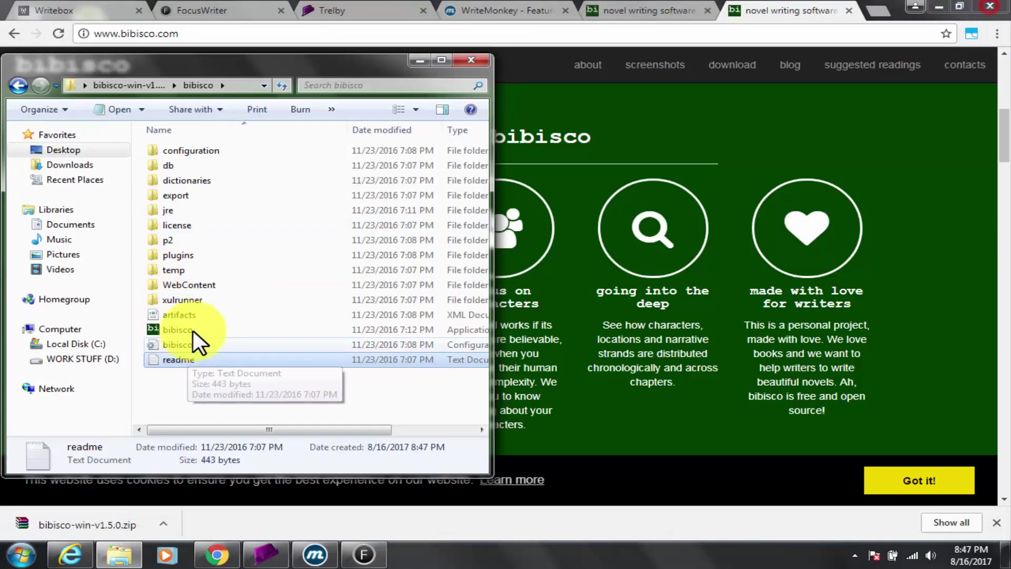
{"action": "double_click", "coordinate": [199, 328]}
{"action": "left_click", "coordinate": [471, 60]}
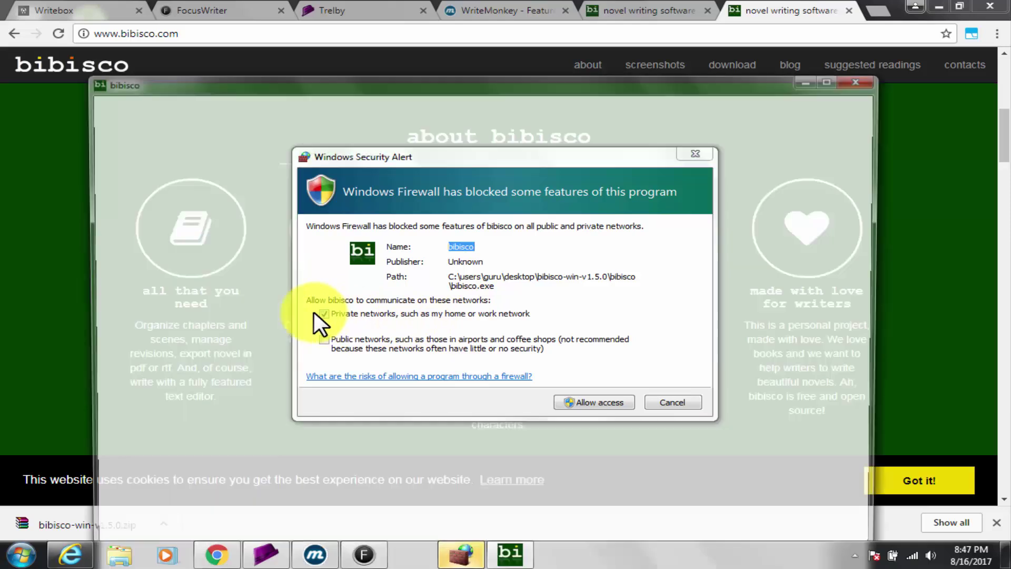
Allow bibisco through the firewall and keep English (USA) as the interface language
{"action": "left_click", "coordinate": [574, 402]}
{"action": "left_click", "coordinate": [674, 402]}
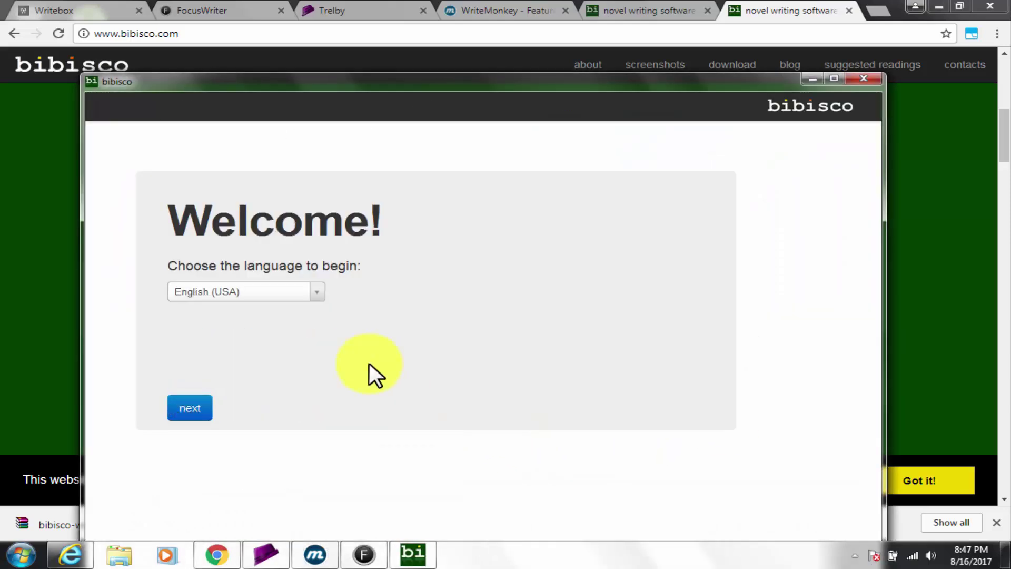
{"action": "left_click", "coordinate": [312, 291]}
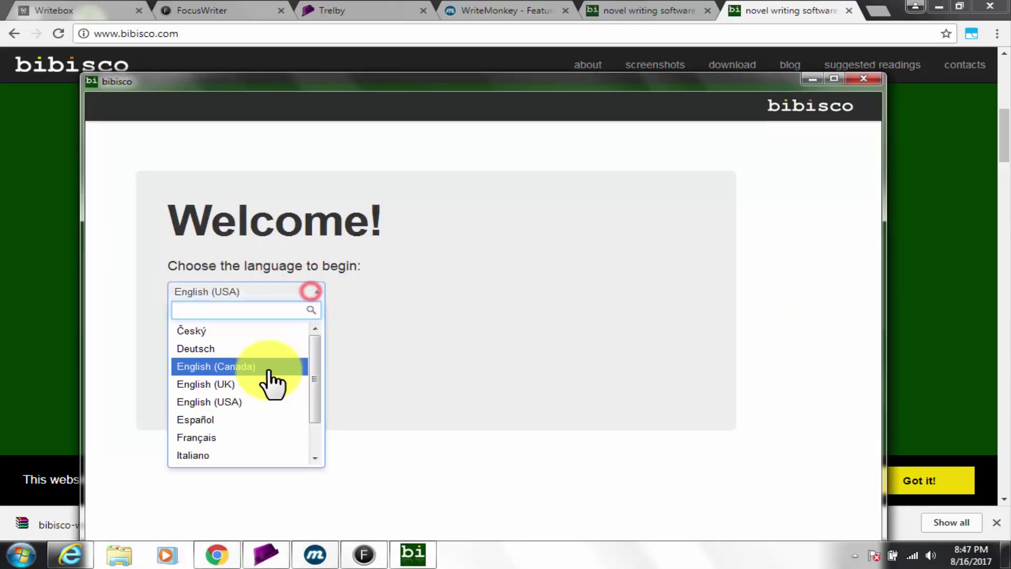
{"action": "left_click", "coordinate": [308, 284]}
{"action": "left_click", "coordinate": [198, 419]}
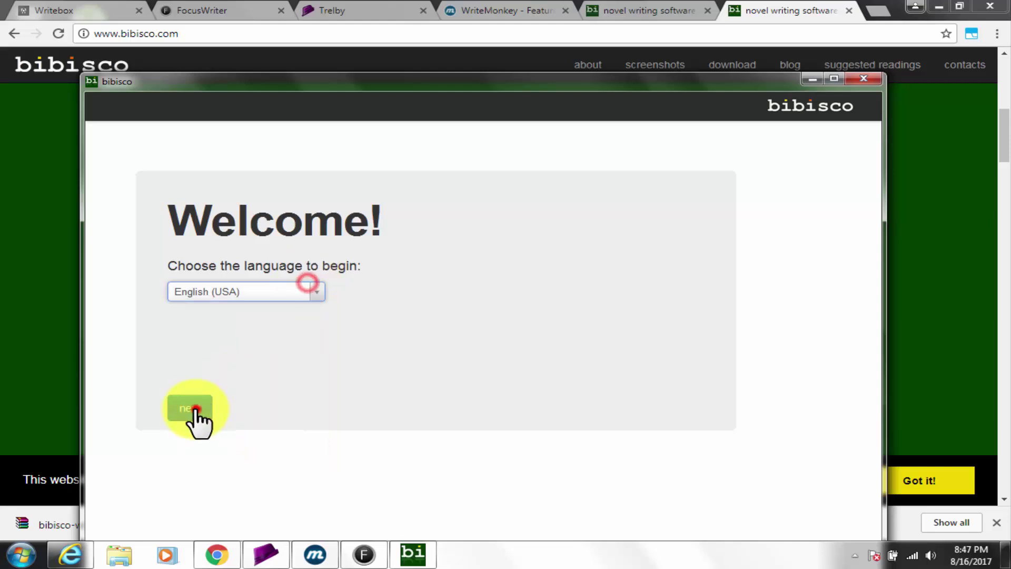
Set the projects save folder to My Documents and finish the first-run setup
{"action": "left_click", "coordinate": [537, 291]}
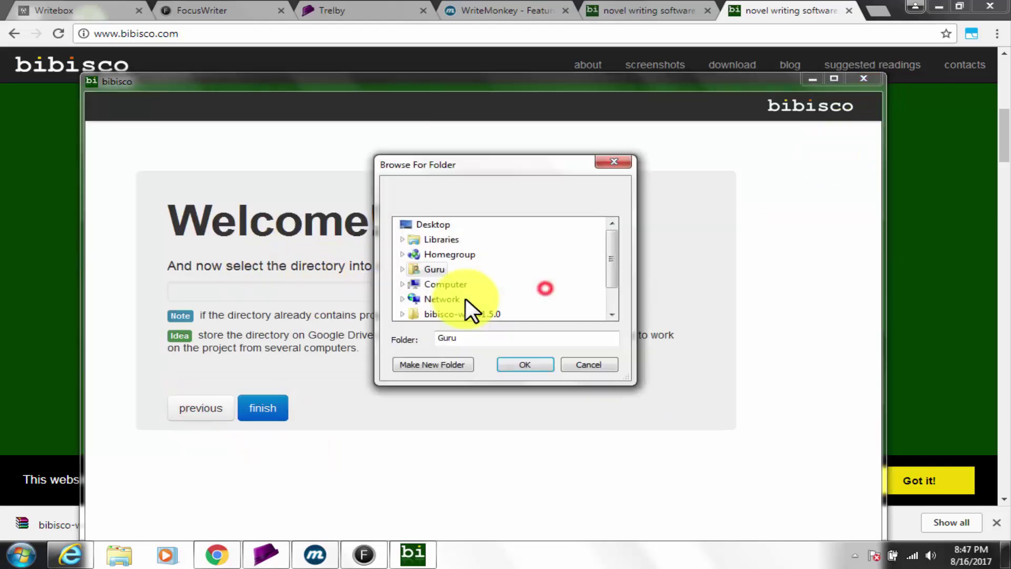
{"action": "left_click", "coordinate": [435, 270]}
{"action": "double_click", "coordinate": [435, 270]}
{"action": "left_click", "coordinate": [463, 312]}
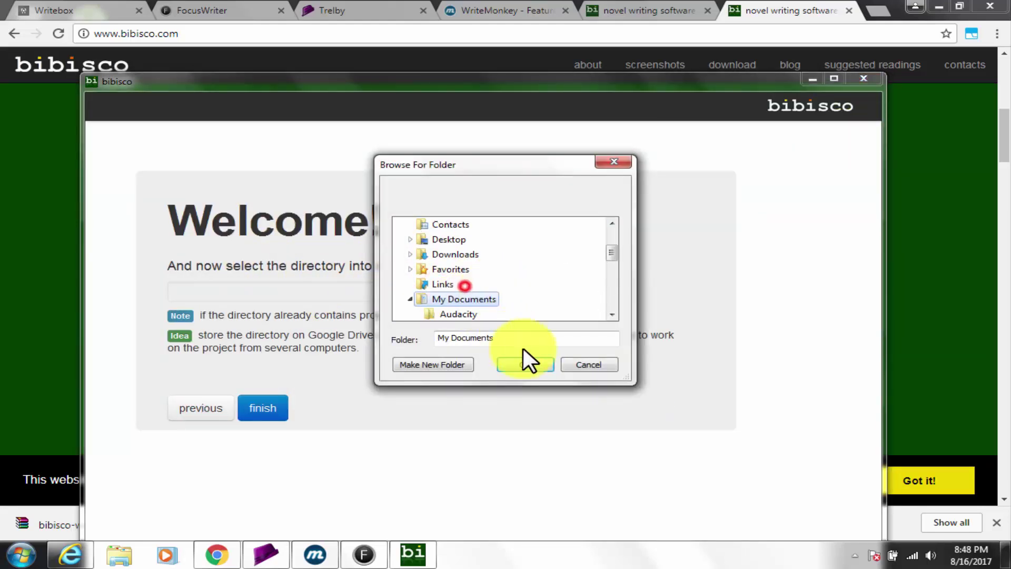
{"action": "left_click", "coordinate": [525, 364]}
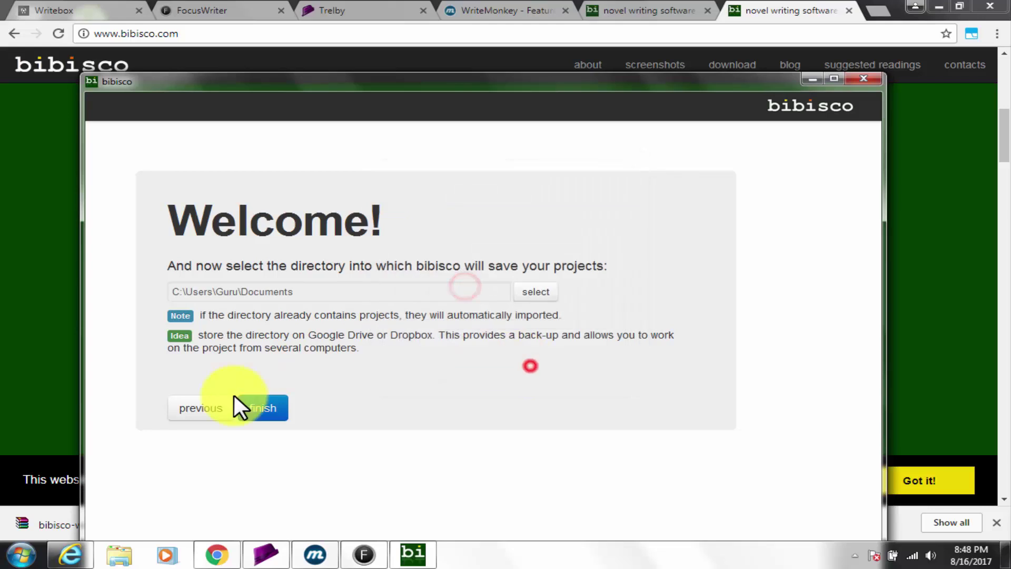
{"action": "left_click", "coordinate": [262, 410]}
Create a new project named 'First Story' and accept the language warning
{"action": "left_click", "coordinate": [278, 284]}
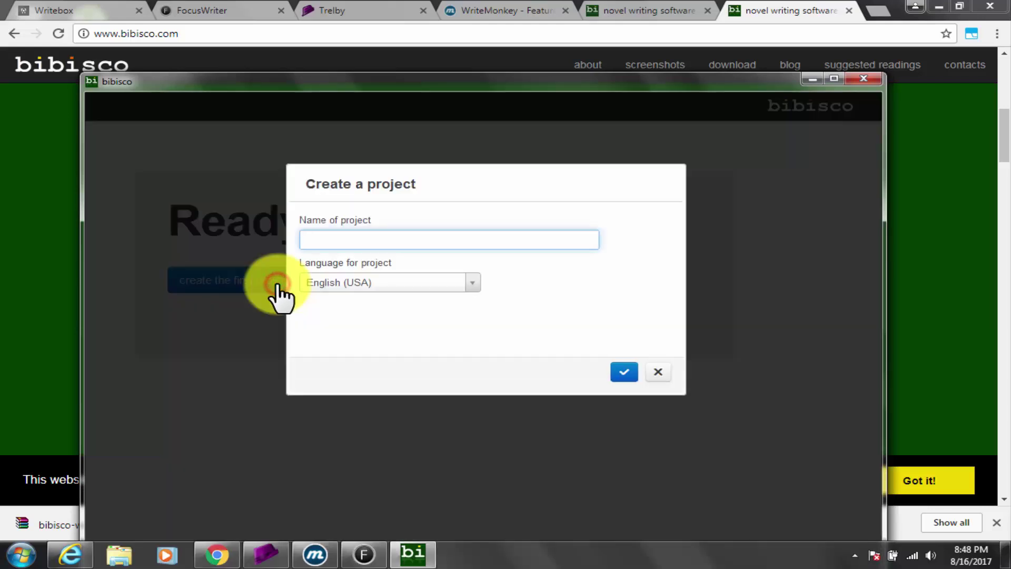
{"action": "left_click", "coordinate": [374, 238]}
{"action": "type", "text": "First Story"}
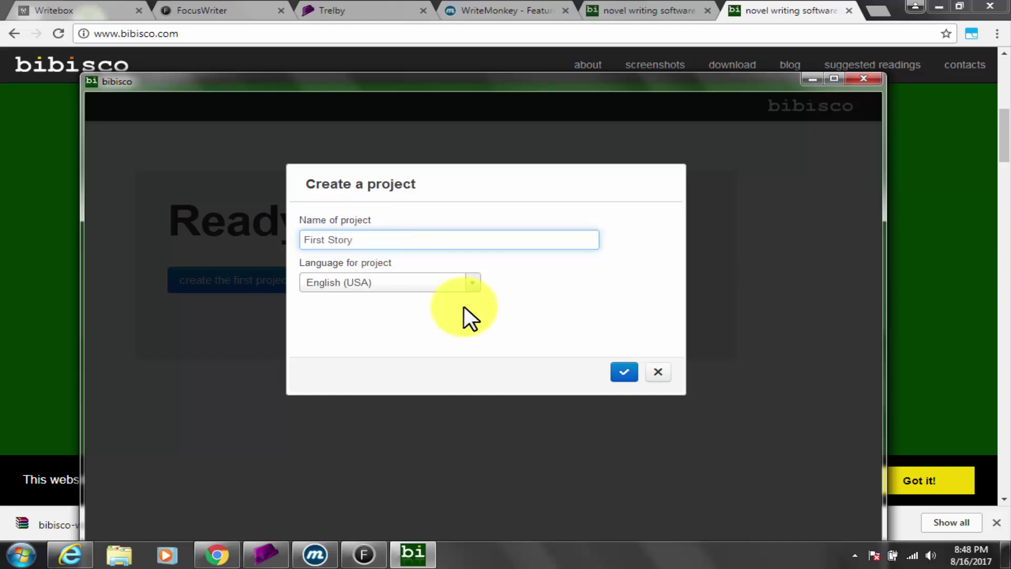
{"action": "left_click", "coordinate": [624, 372]}
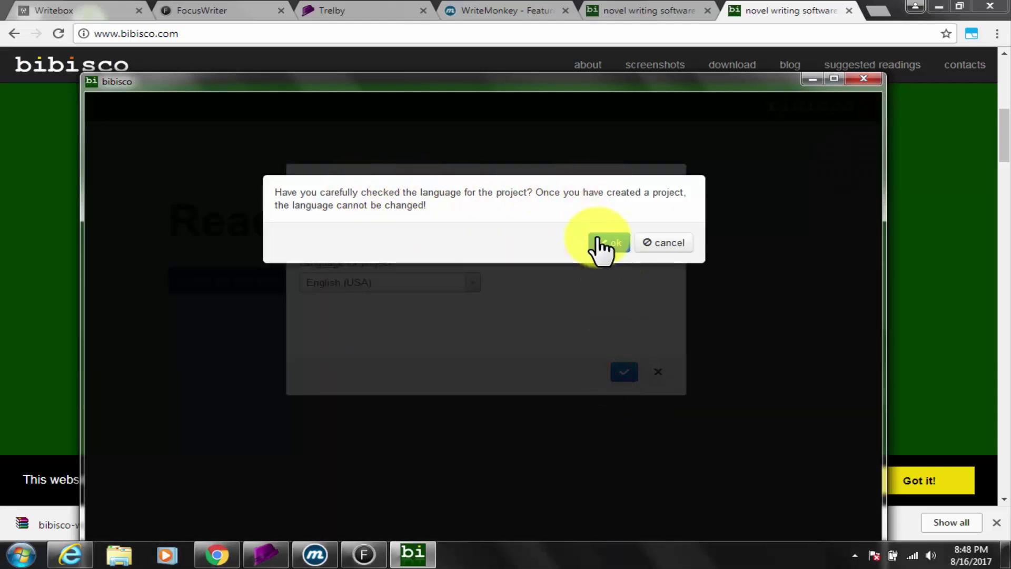
{"action": "left_click", "coordinate": [603, 244]}
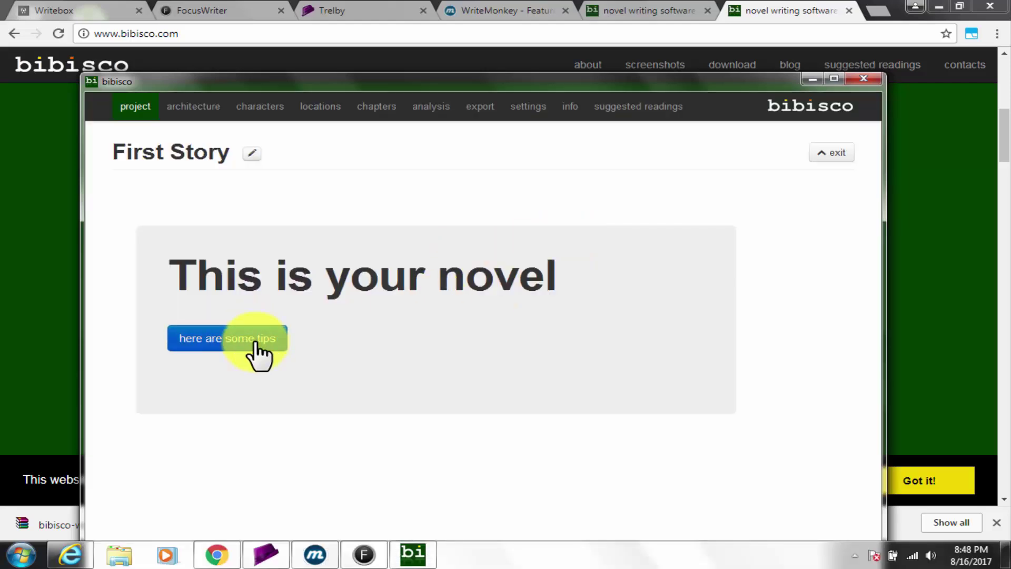
{"action": "double_click", "coordinate": [478, 80]}
{"action": "left_click", "coordinate": [124, 29]}
{"action": "left_click", "coordinate": [191, 29]}
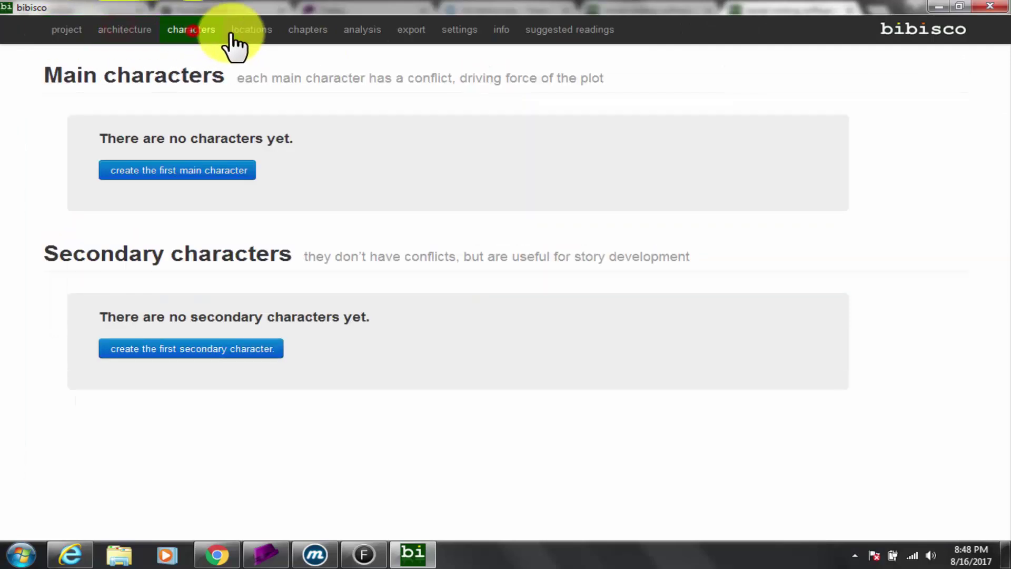
{"action": "left_click", "coordinate": [252, 30]}
{"action": "left_click", "coordinate": [311, 29]}
{"action": "left_click", "coordinate": [363, 30]}
{"action": "left_click", "coordinate": [411, 30]}
{"action": "left_click", "coordinate": [501, 29]}
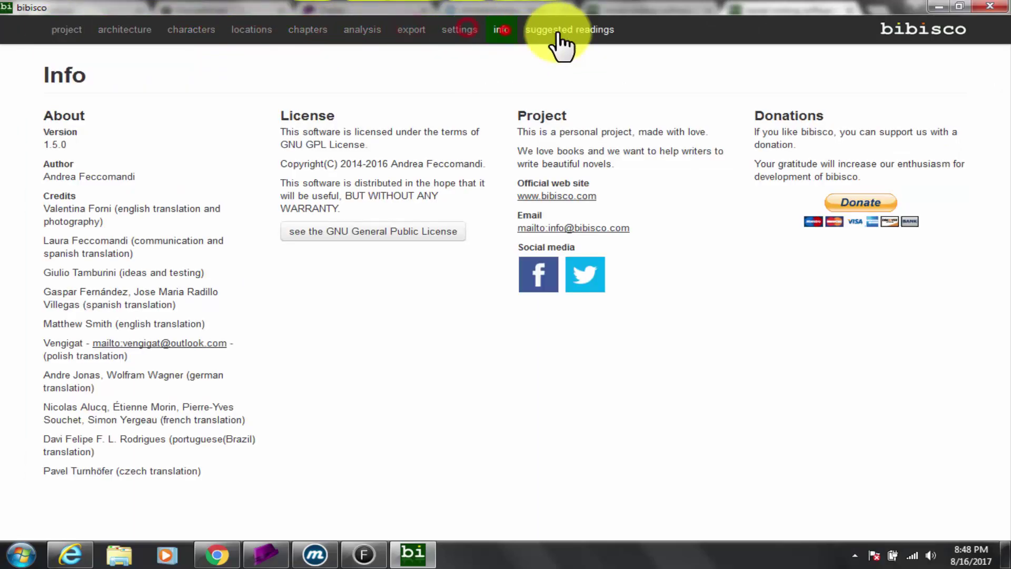
{"action": "left_click", "coordinate": [570, 30]}
{"action": "scroll", "coordinate": [388, 219], "scroll_direction": "down", "scroll_amount": 4}
{"action": "left_click", "coordinate": [501, 30]}
{"action": "left_click", "coordinate": [66, 30]}
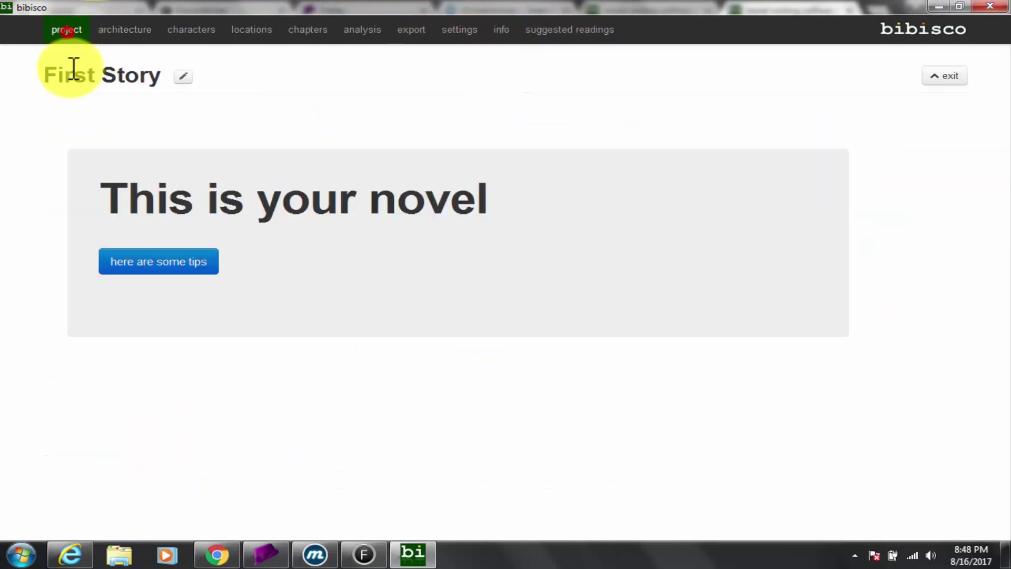
{"action": "left_click", "coordinate": [169, 263]}
{"action": "left_click", "coordinate": [648, 401]}
{"action": "left_click", "coordinate": [680, 402]}
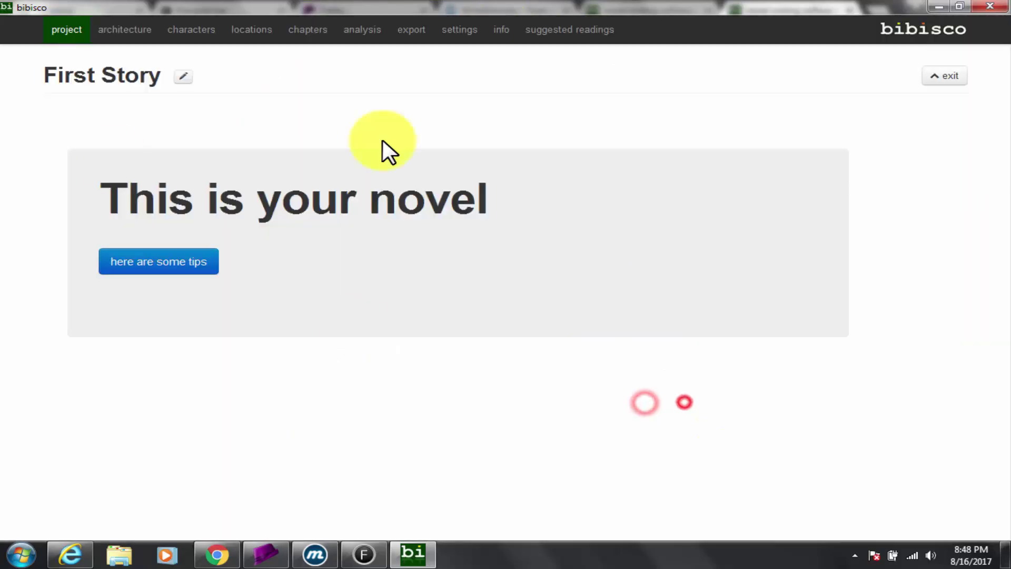
{"action": "left_click", "coordinate": [945, 79]}
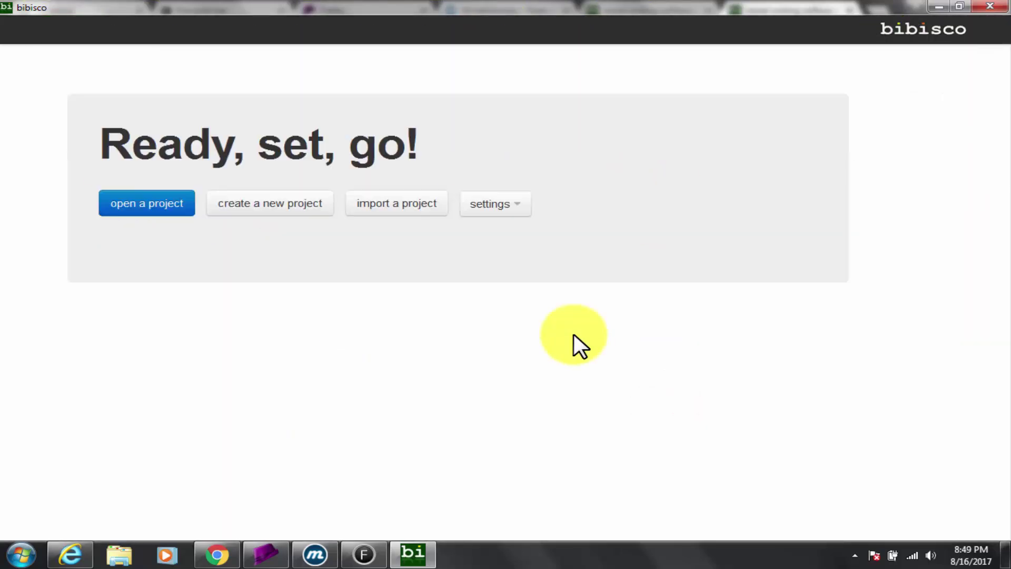
{"action": "left_click", "coordinate": [250, 210]}
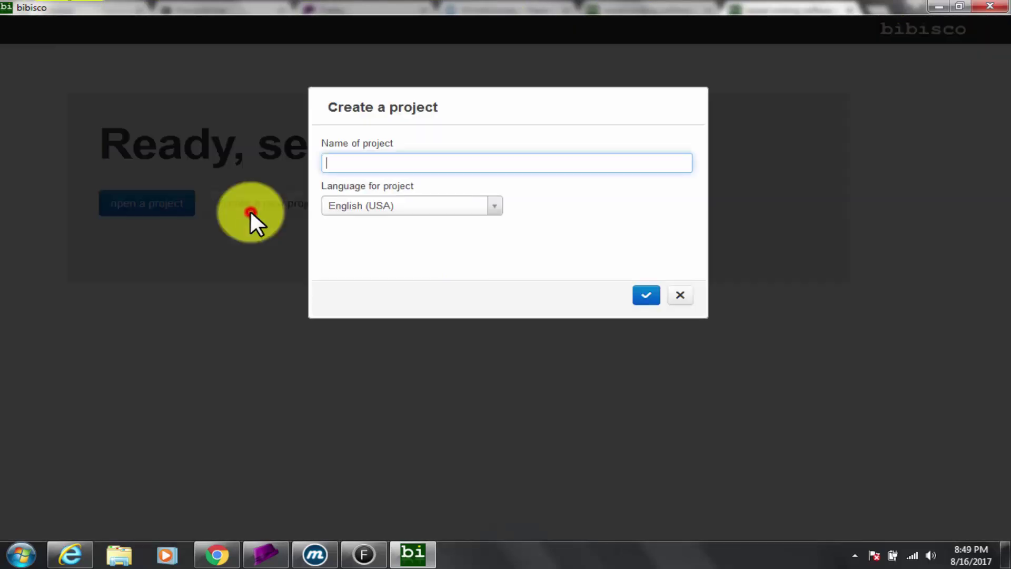
{"action": "left_click", "coordinate": [680, 293]}
{"action": "left_click", "coordinate": [147, 200]}
{"action": "left_click", "coordinate": [633, 153]}
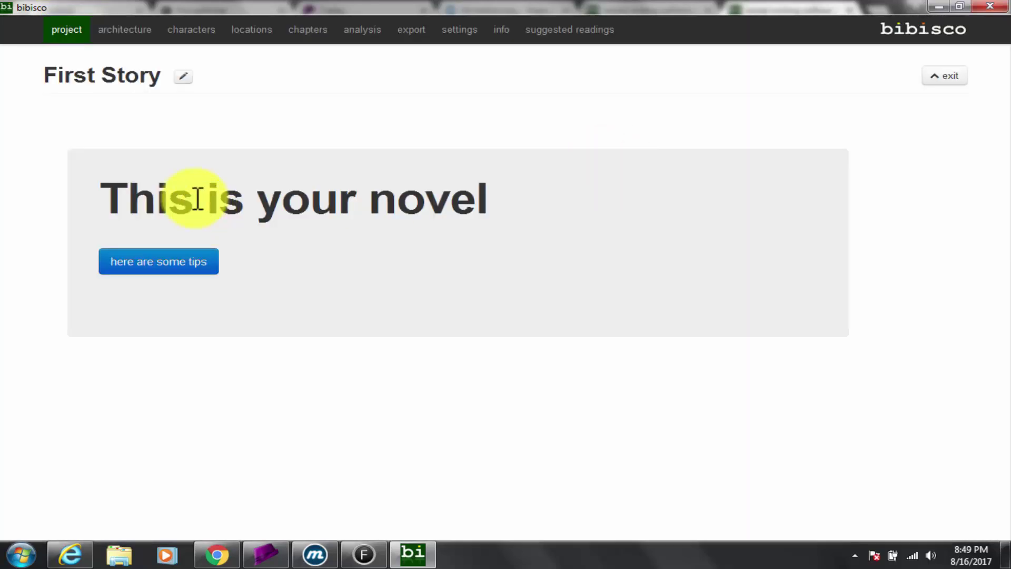
{"action": "left_click_drag", "start_coordinate": [544, 8], "coordinate": [558, 100]}
Shrink the bibisco window, move WriteMonkey lower, and shift bibisco to the right
{"action": "left_click_drag", "start_coordinate": [890, 163], "coordinate": [659, 163]}
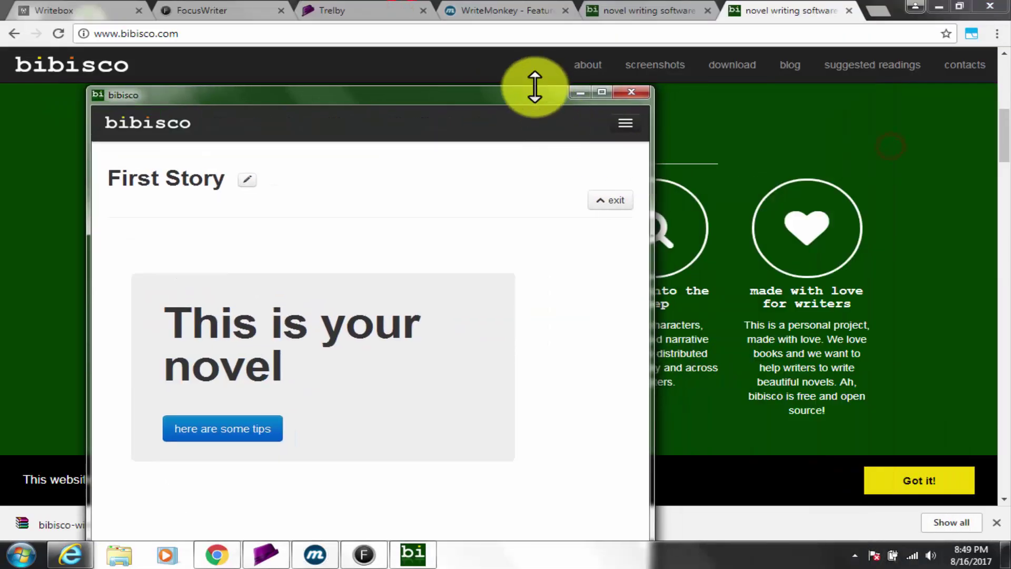
{"action": "left_click_drag", "start_coordinate": [535, 87], "coordinate": [535, 133]}
{"action": "left_click", "coordinate": [625, 169]}
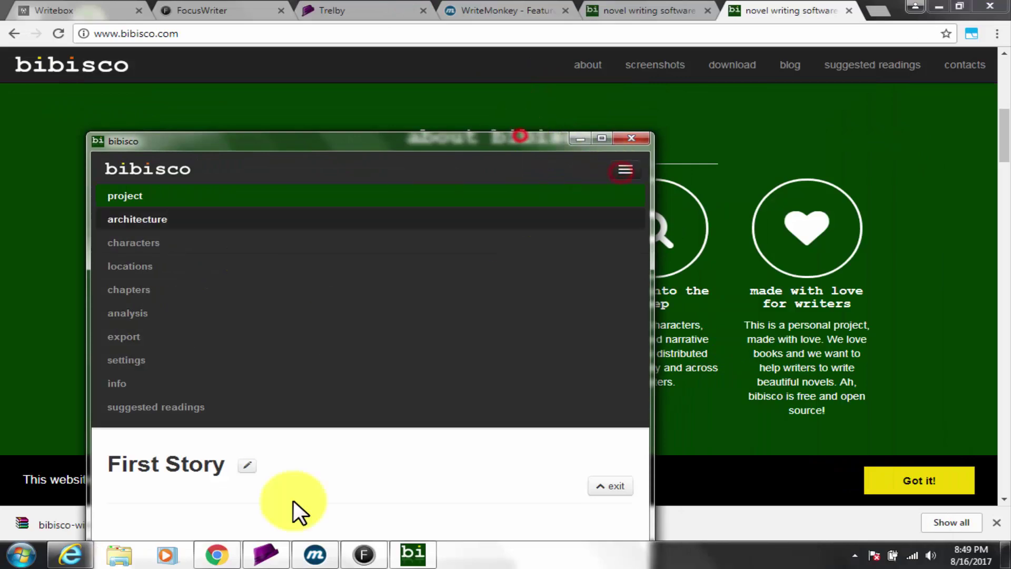
{"action": "left_click", "coordinate": [320, 554]}
{"action": "left_click", "coordinate": [363, 554]}
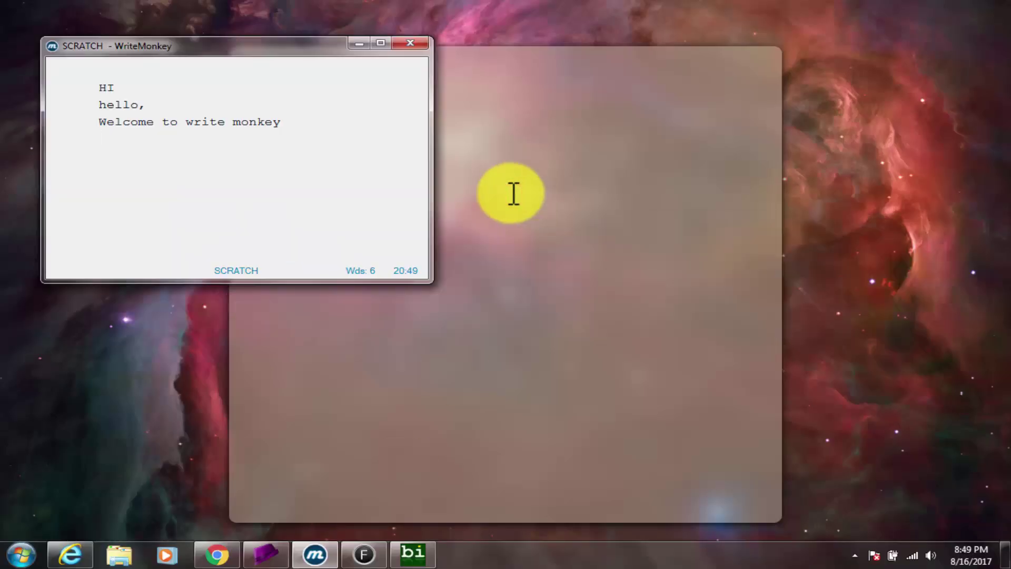
{"action": "left_click_drag", "start_coordinate": [263, 57], "coordinate": [258, 141]}
{"action": "left_click", "coordinate": [357, 471]}
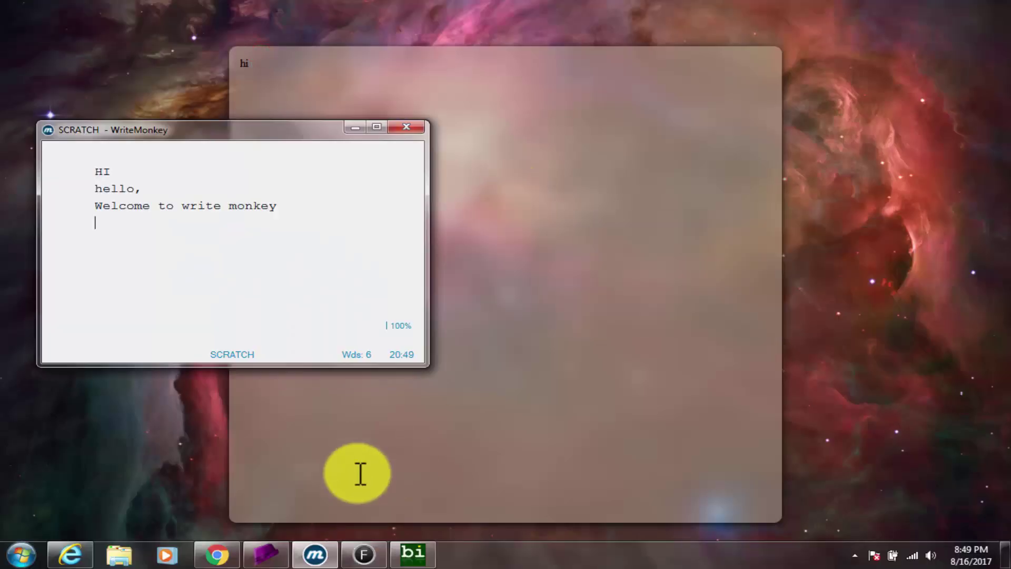
{"action": "left_click", "coordinate": [413, 554]}
{"action": "left_click_drag", "start_coordinate": [383, 142], "coordinate": [797, 43]}
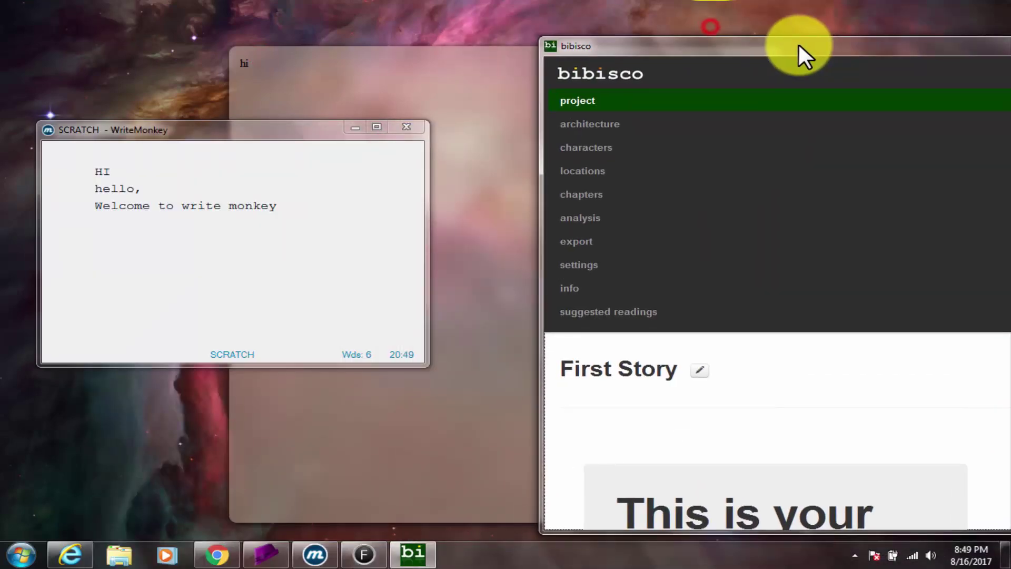
Restore and shrink Trelby, move it left, and reposition WriteMonkey toward the screen centre
{"action": "key", "text": "alt+Tab"}
{"action": "key", "text": "alt+Tab"}
{"action": "key", "text": "alt+Tab"}
{"action": "key", "text": "alt+Tab"}
{"action": "key", "text": "alt+Tab"}
{"action": "key", "text": "alt+Tab"}
{"action": "key", "text": "alt+Tab"}
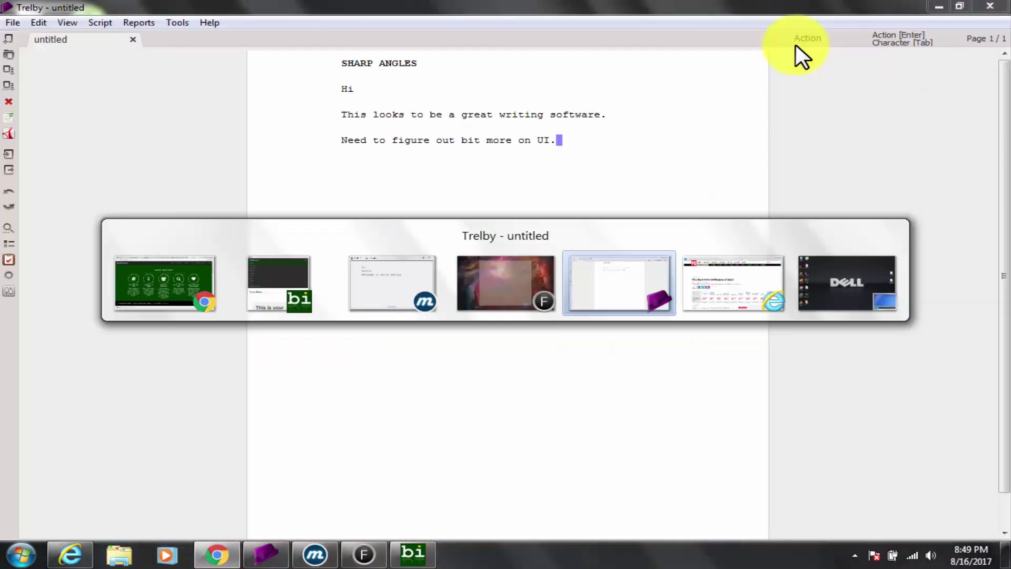
{"action": "left_click", "coordinate": [956, 5]}
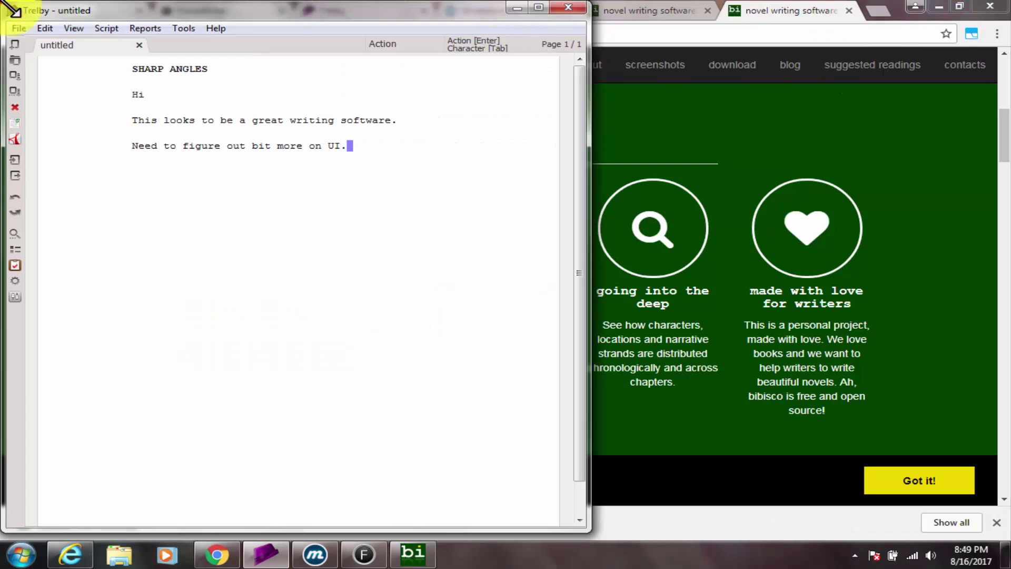
{"action": "left_click_drag", "start_coordinate": [2, 2], "coordinate": [200, 227]}
{"action": "left_click", "coordinate": [939, 4]}
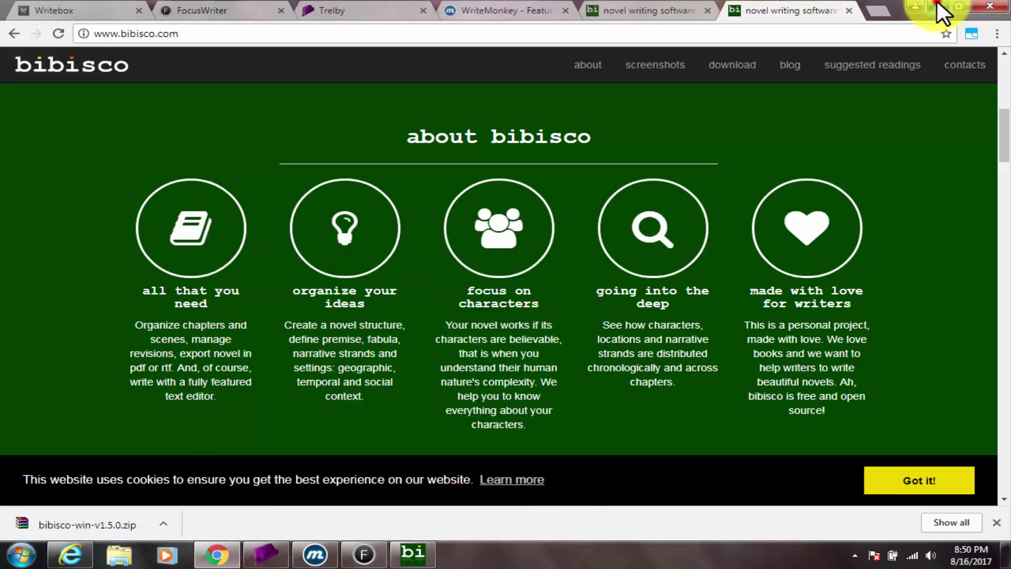
{"action": "left_click_drag", "start_coordinate": [457, 235], "coordinate": [297, 235]}
{"action": "left_click", "coordinate": [223, 140]}
{"action": "left_click_drag", "start_coordinate": [201, 131], "coordinate": [526, 205]}
{"action": "left_click_drag", "start_coordinate": [574, 232], "coordinate": [672, 266]}
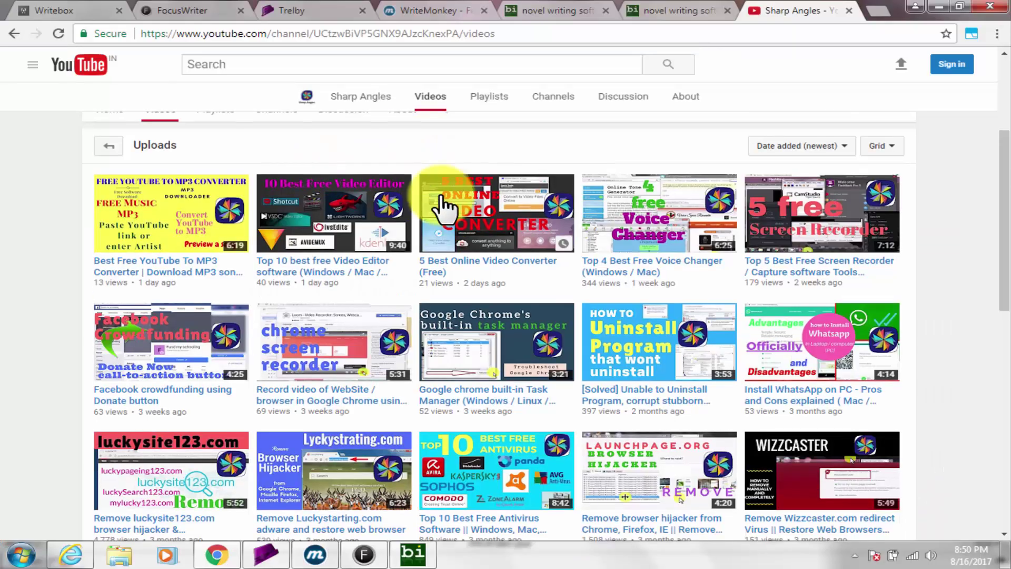
{"action": "scroll", "coordinate": [442, 207], "scroll_direction": "up", "scroll_amount": 4}
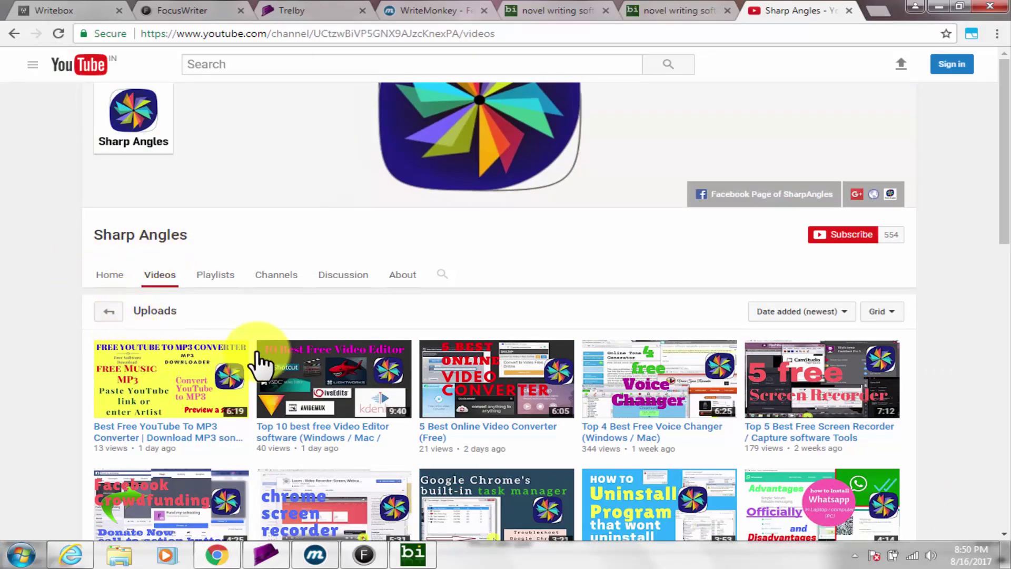
{"action": "scroll", "coordinate": [361, 332], "scroll_direction": "down", "scroll_amount": 4}
{"action": "scroll", "coordinate": [448, 358], "scroll_direction": "up", "scroll_amount": 4}
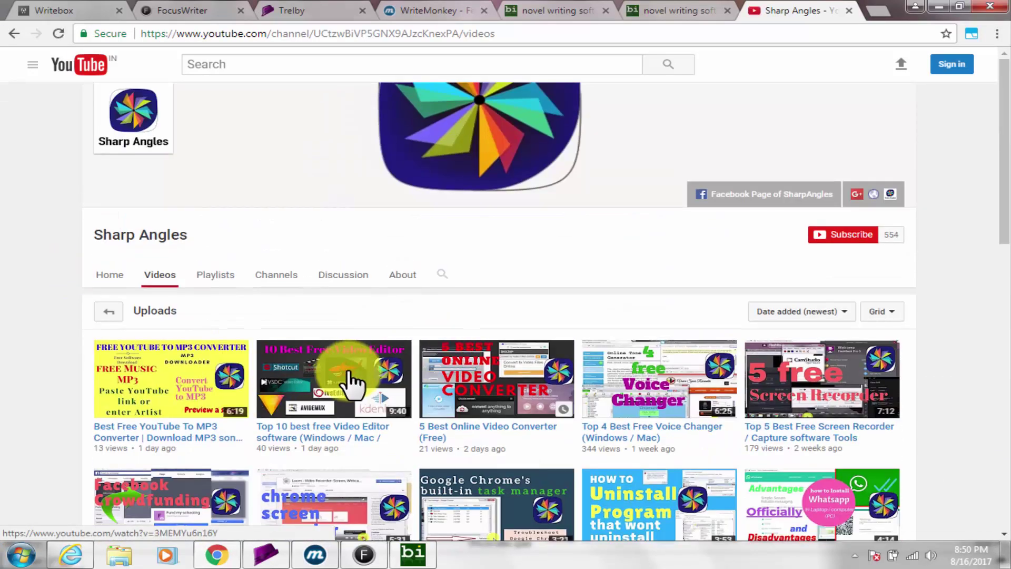